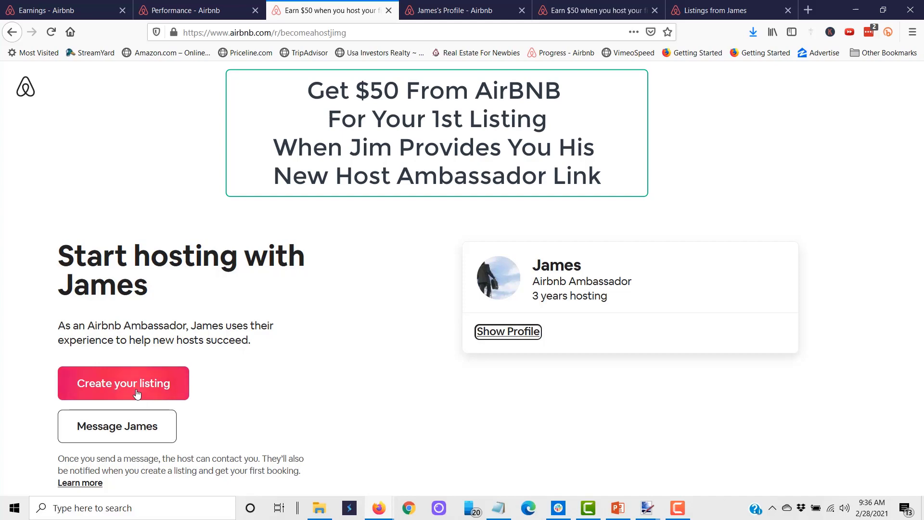
Step: Try to create a listing through the ambassador's referral page, confirming that an entire place is hosted
click(136, 394)
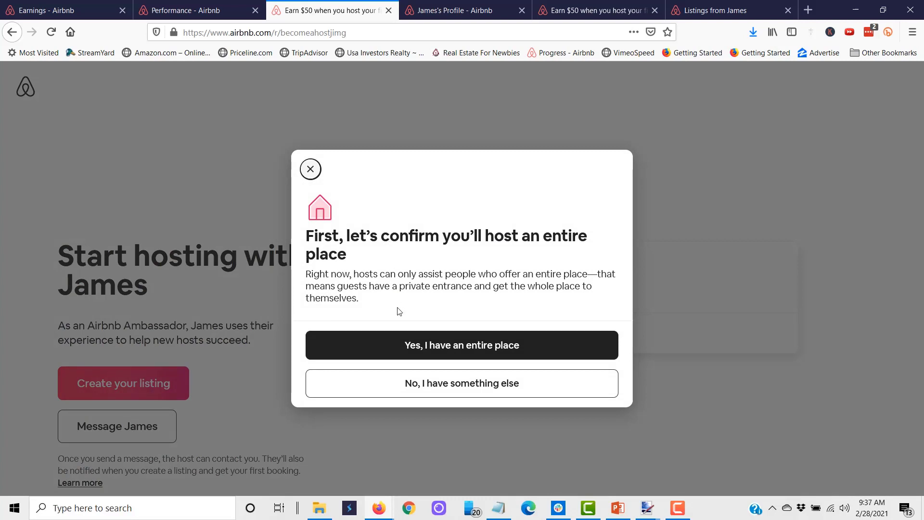
click(473, 355)
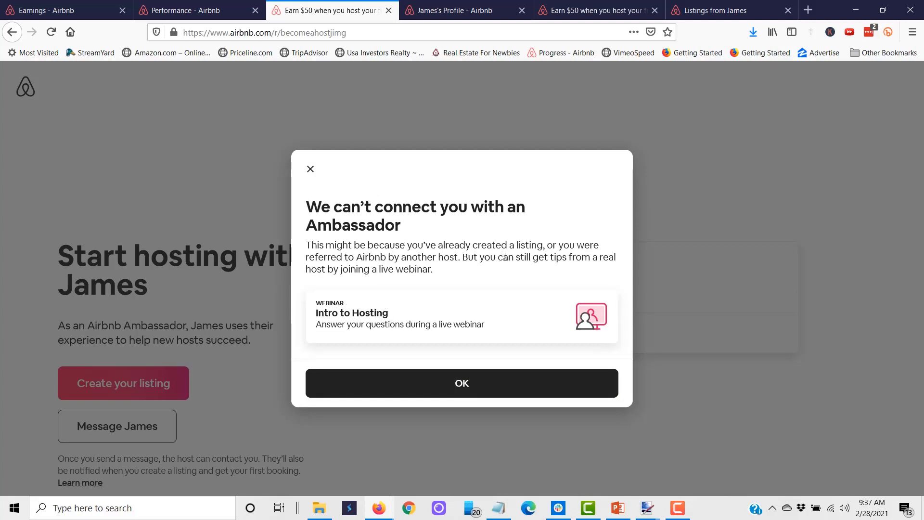
click(311, 170)
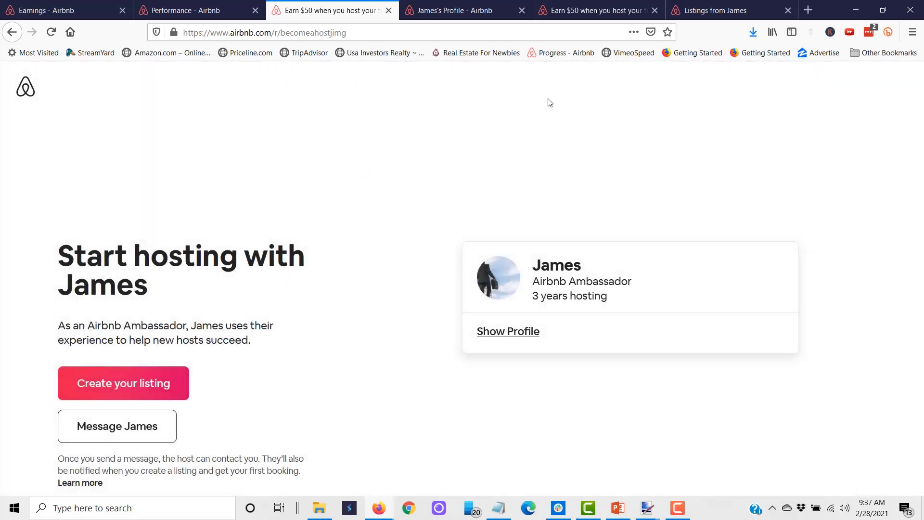
Step: Return to the Performance page and open the become-a-host page from the account options to start a new listing
click(476, 12)
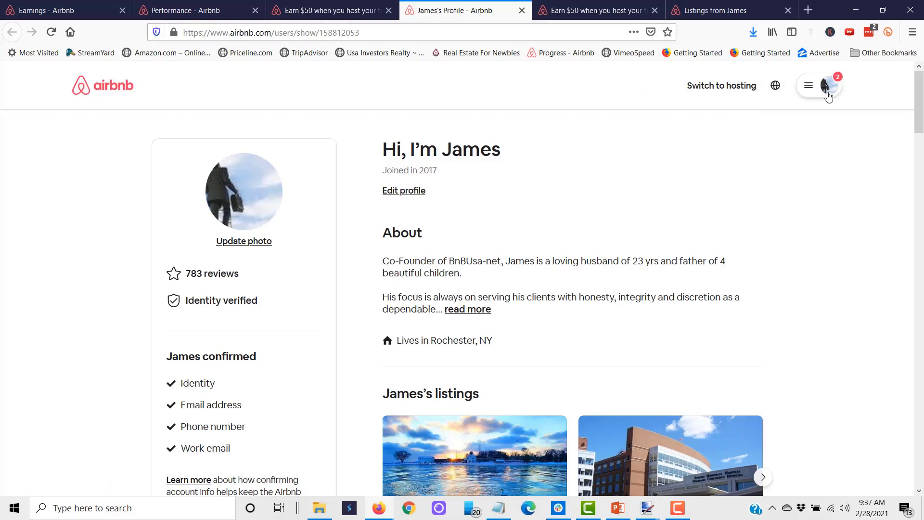
click(300, 17)
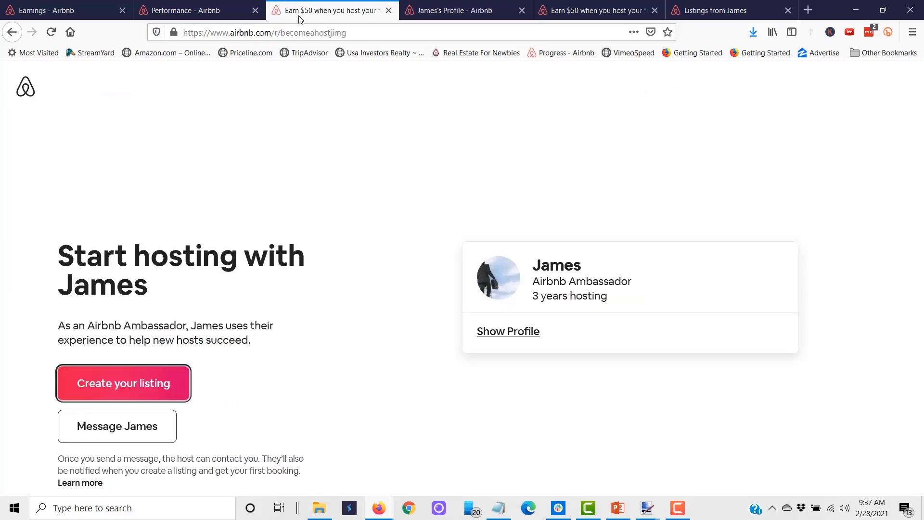
click(196, 16)
click(826, 82)
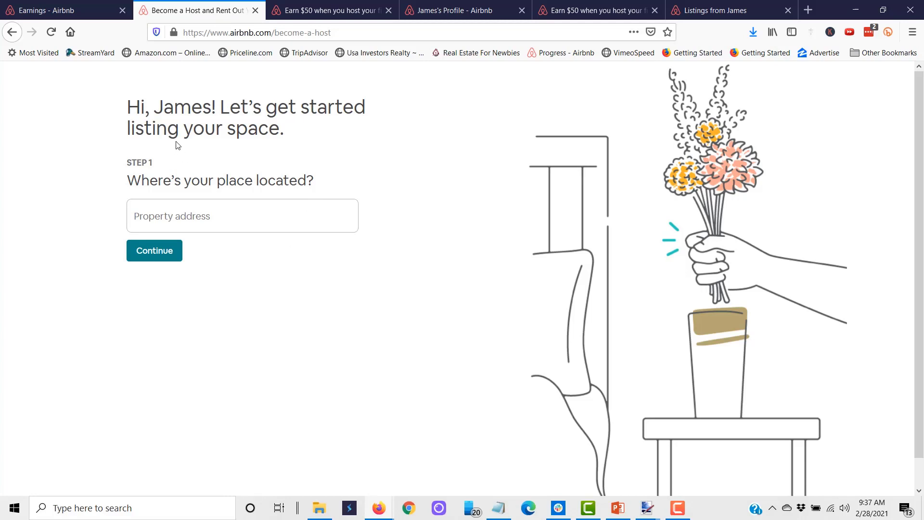
Step: Enter the property's street address using a suggested match, leave the apartment or suite empty, and continue
click(248, 220)
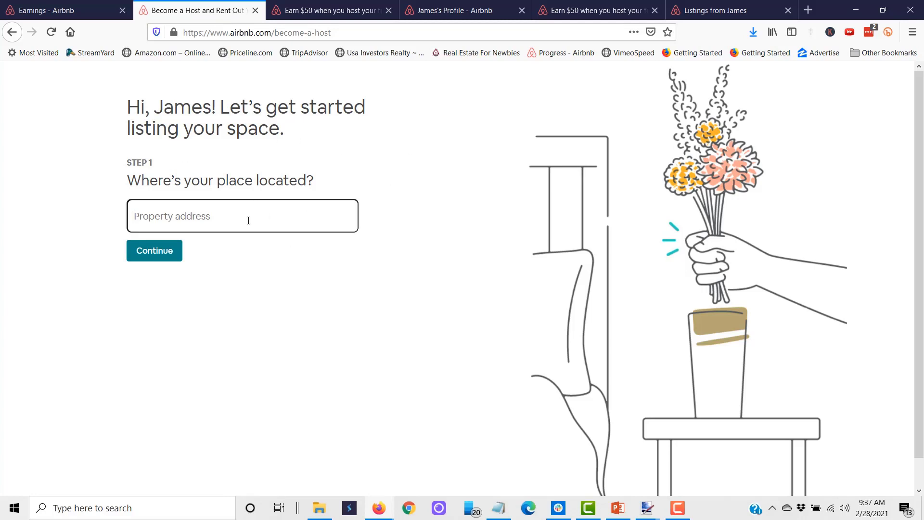
text(a)
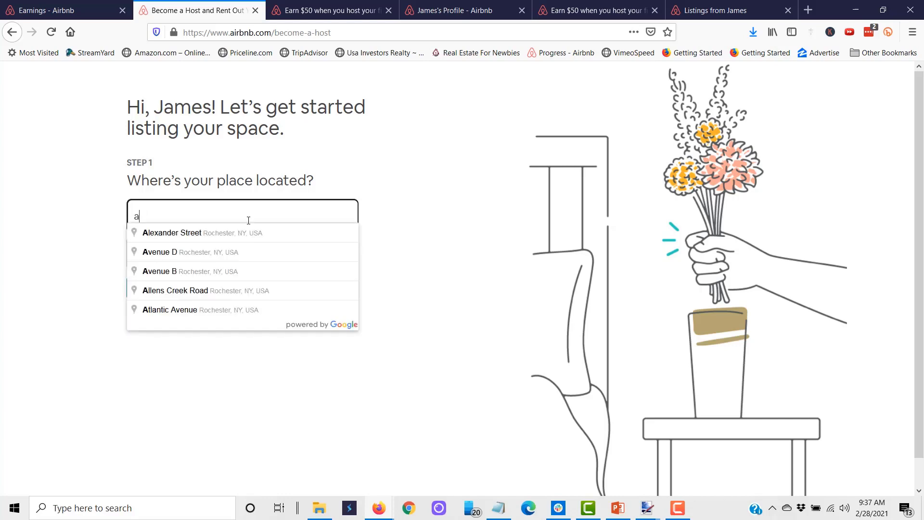
key(BackSpace)
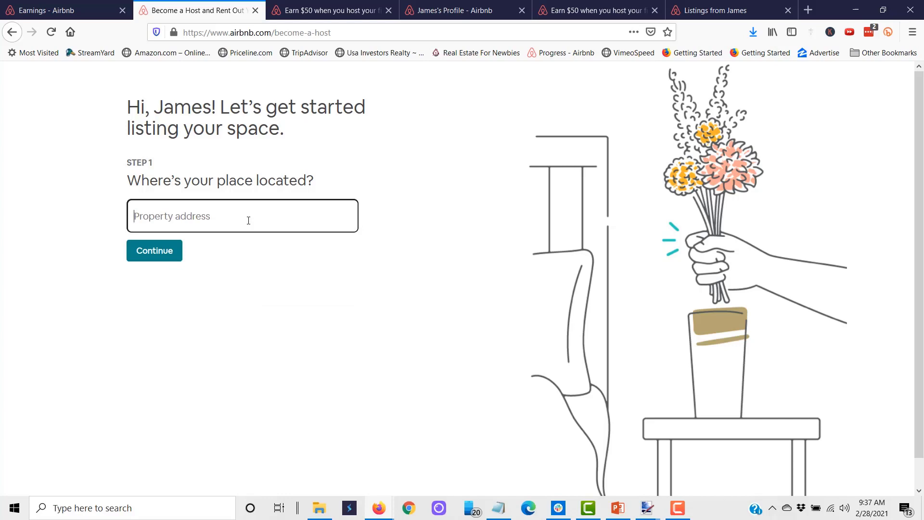
text(134)
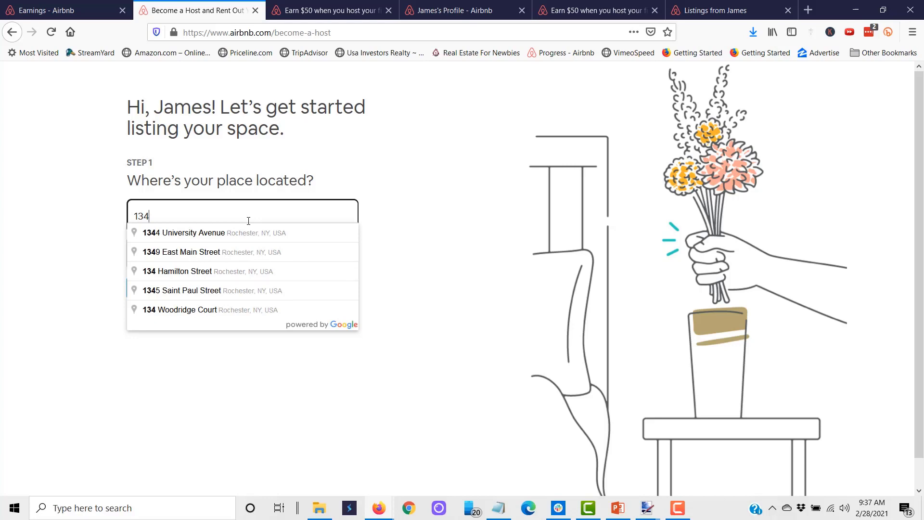
click(217, 239)
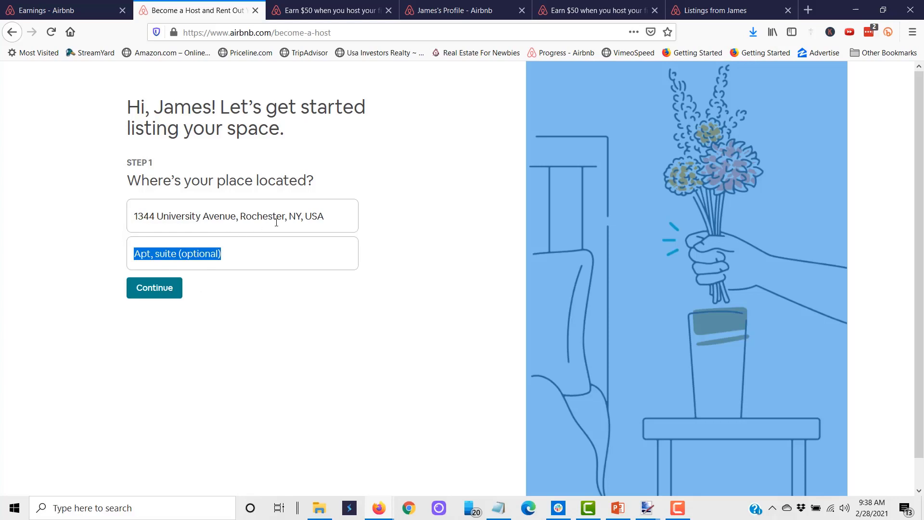
click(154, 297)
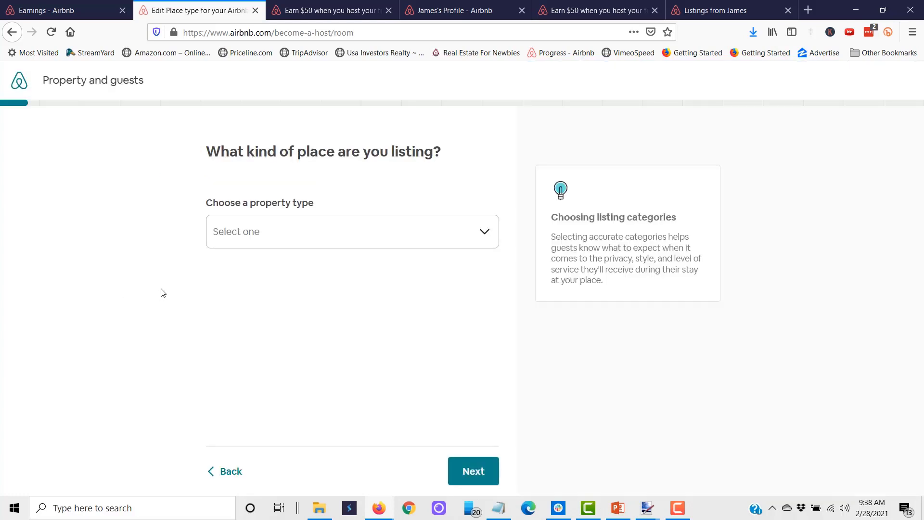
Step: Set the property type of the listing to House
click(474, 245)
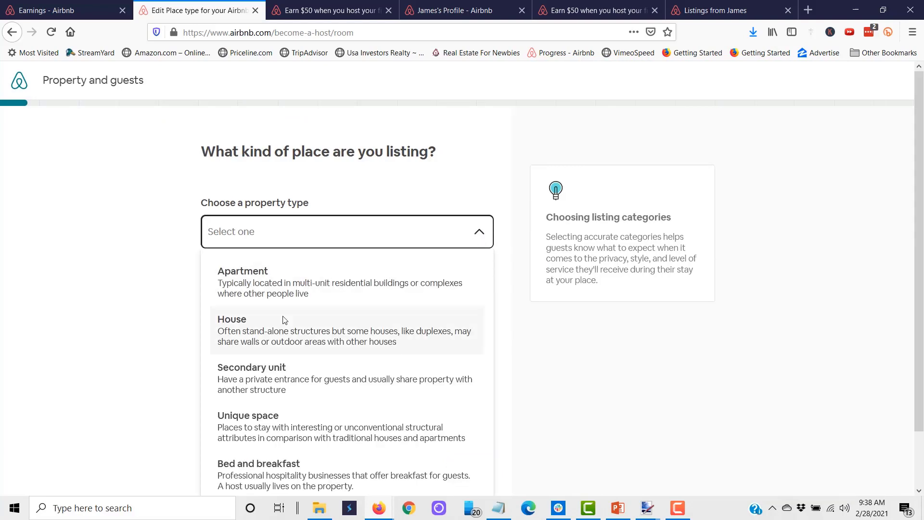
scroll(282, 317, down, 1)
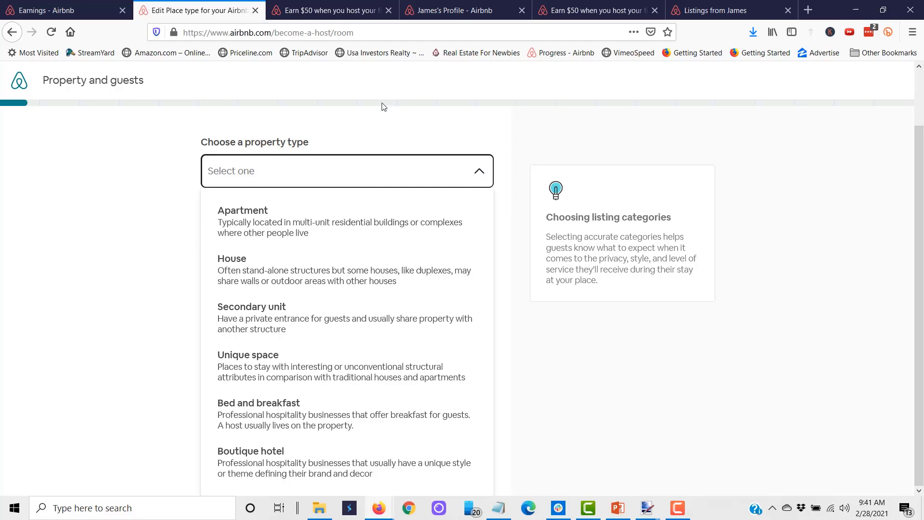
click(283, 267)
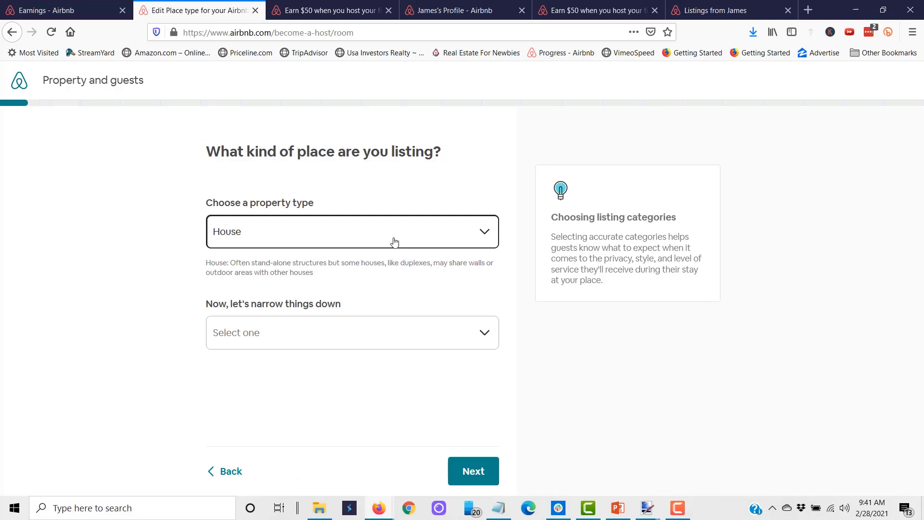
Step: Review the common and additional house categories offered for narrowing down the property type
click(483, 335)
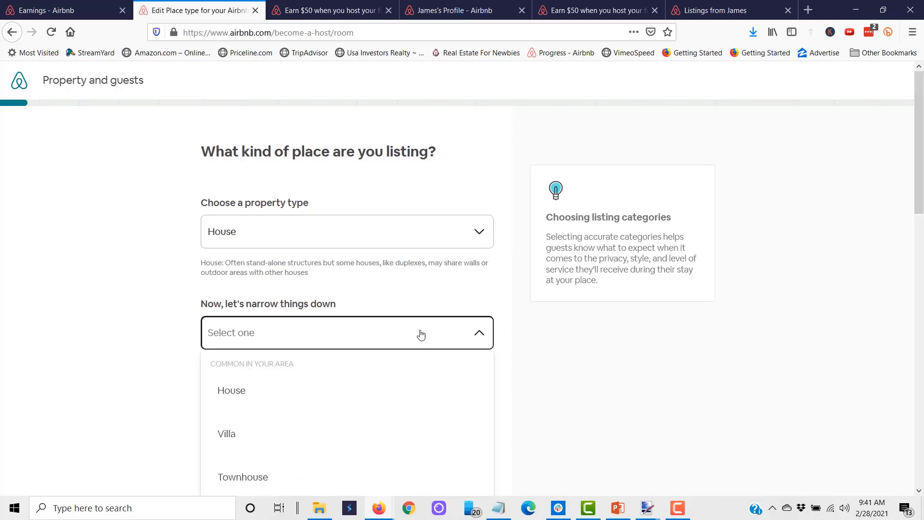
scroll(354, 314, down, 2)
scroll(287, 272, down, 2)
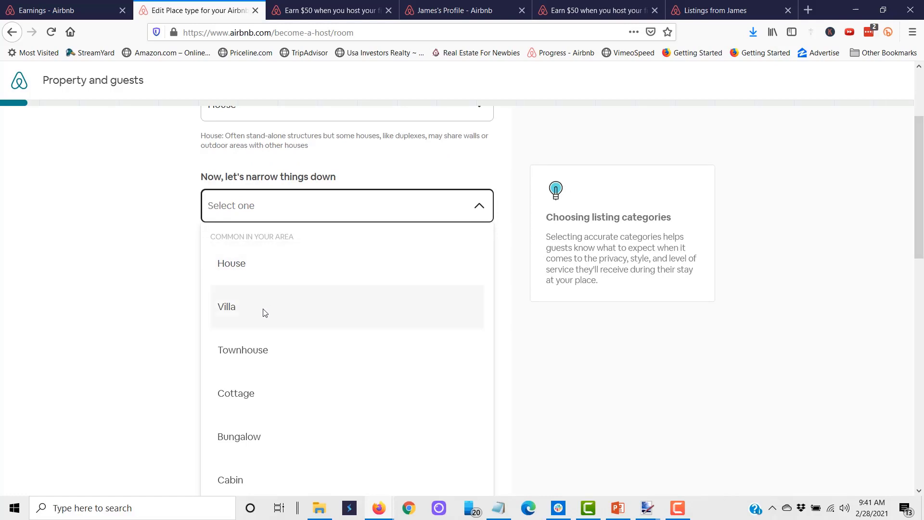
scroll(263, 313, down, 1)
scroll(266, 340, down, 1)
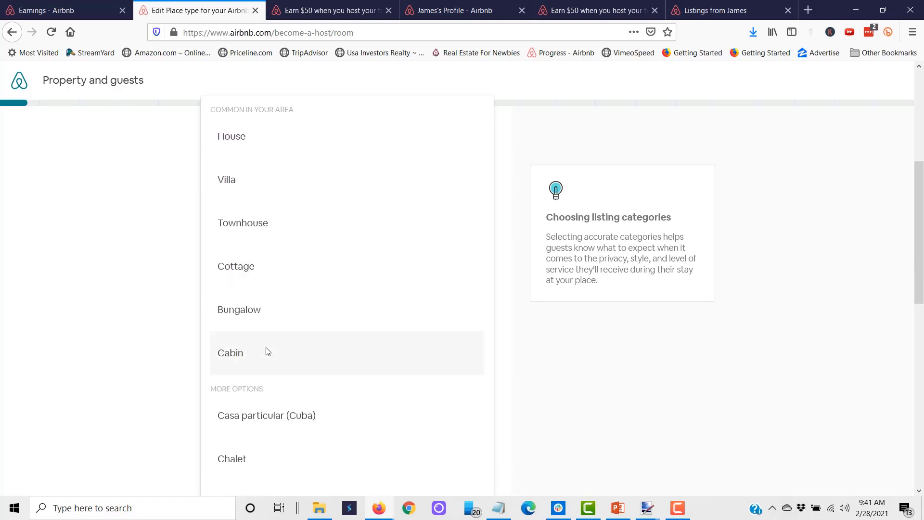
scroll(273, 359, down, 2)
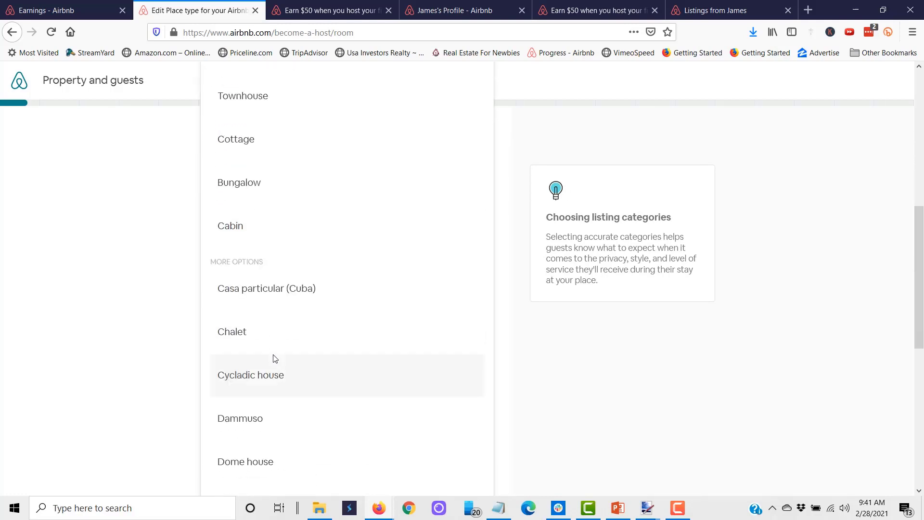
scroll(275, 358, down, 1)
scroll(274, 358, down, 3)
scroll(275, 359, up, 2)
scroll(274, 358, down, 2)
scroll(270, 379, down, 2)
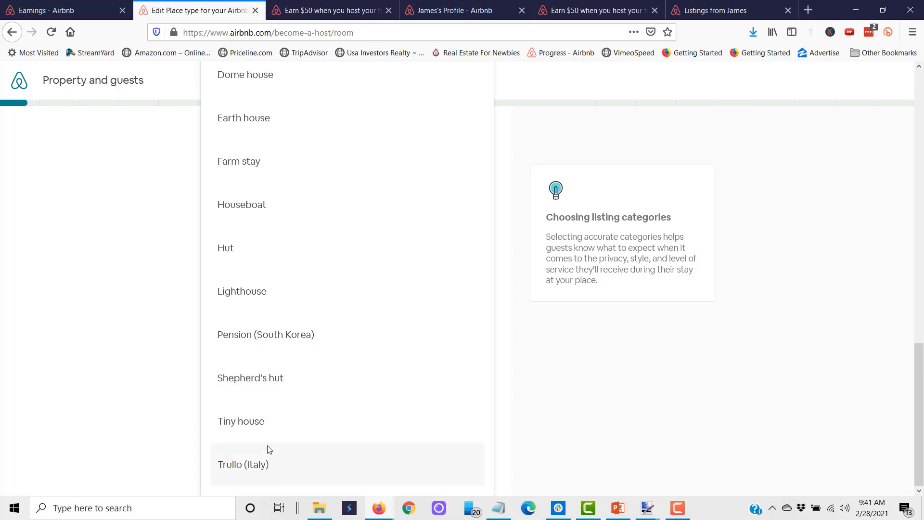
scroll(281, 412, up, 3)
scroll(283, 412, up, 4)
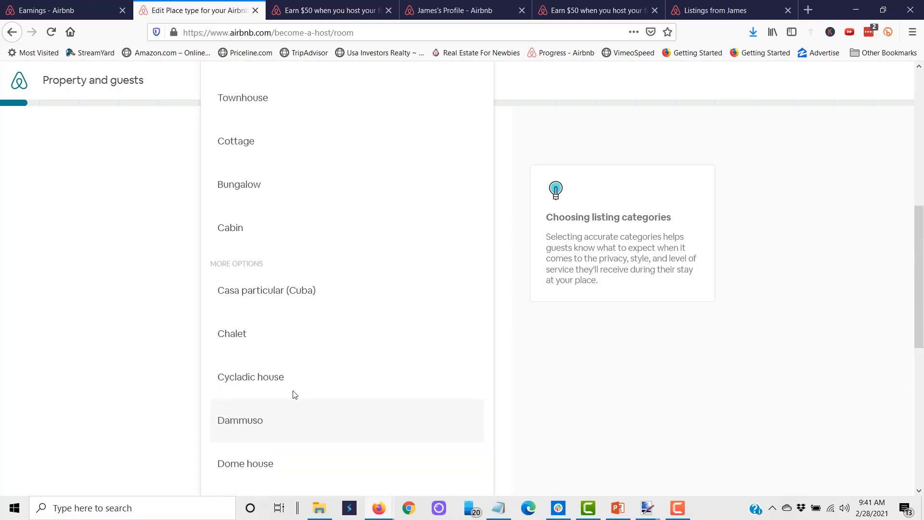
scroll(295, 393, up, 4)
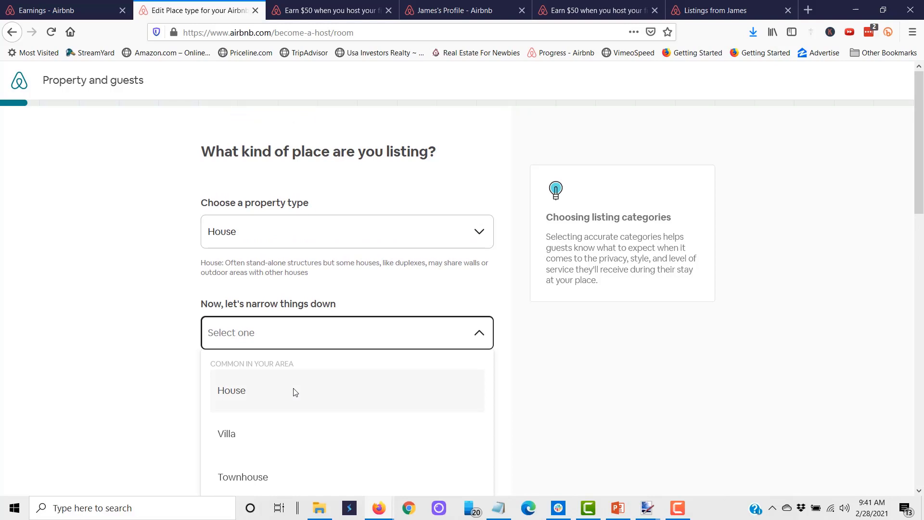
scroll(296, 393, down, 8)
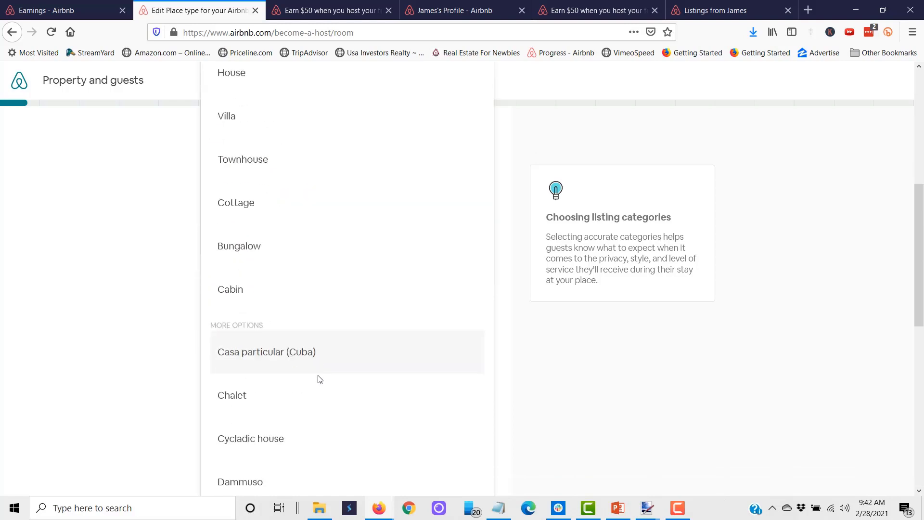
scroll(320, 378, down, 4)
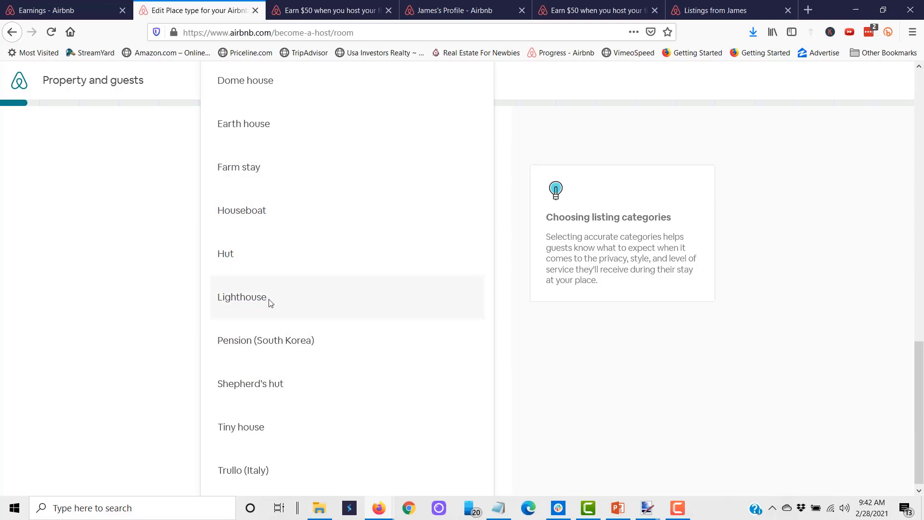
scroll(270, 310, down, 1)
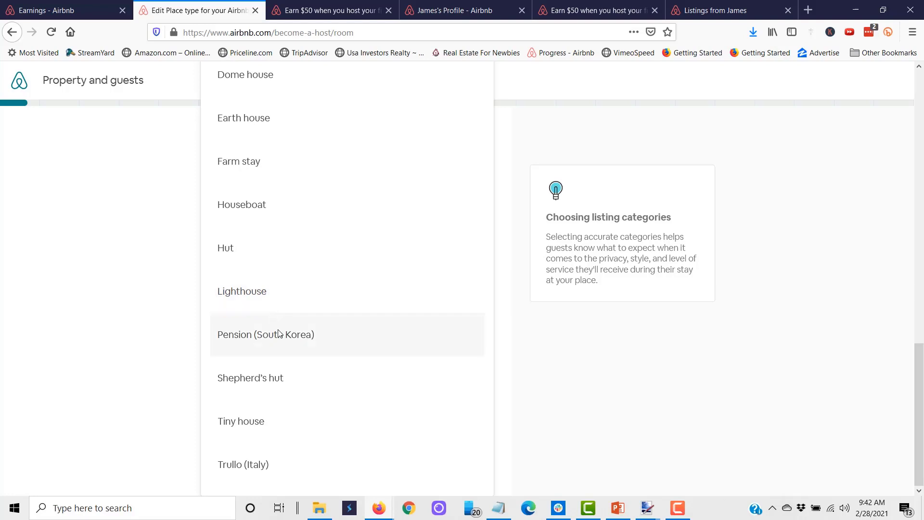
Step: Narrow the property type down to the House category common in the area
scroll(288, 346, up, 12)
scroll(298, 328, up, 1)
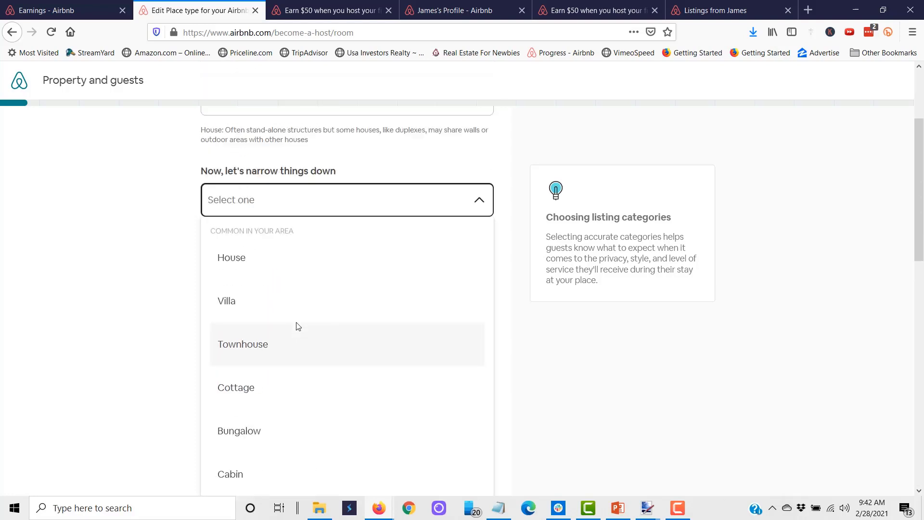
click(282, 262)
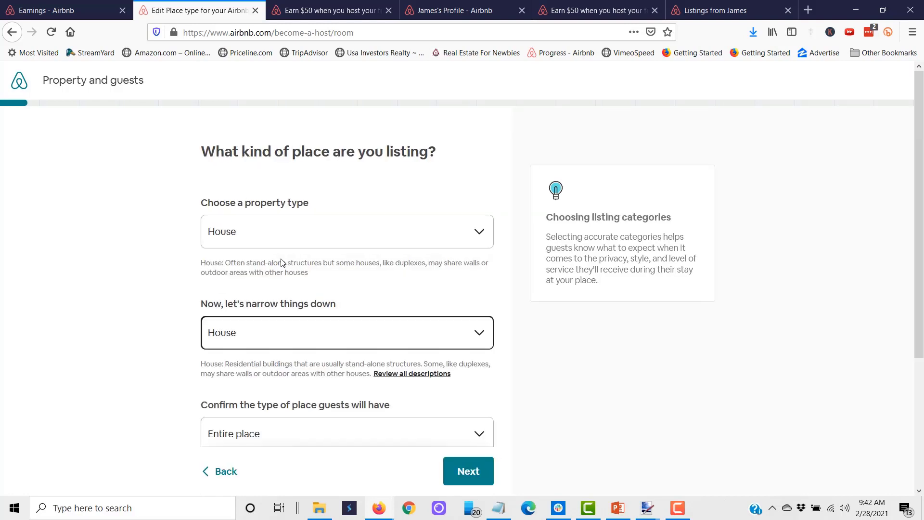
Step: Keep Entire place as the guests' place type, mark the space as primarily set up for guests, and continue
scroll(374, 293, down, 2)
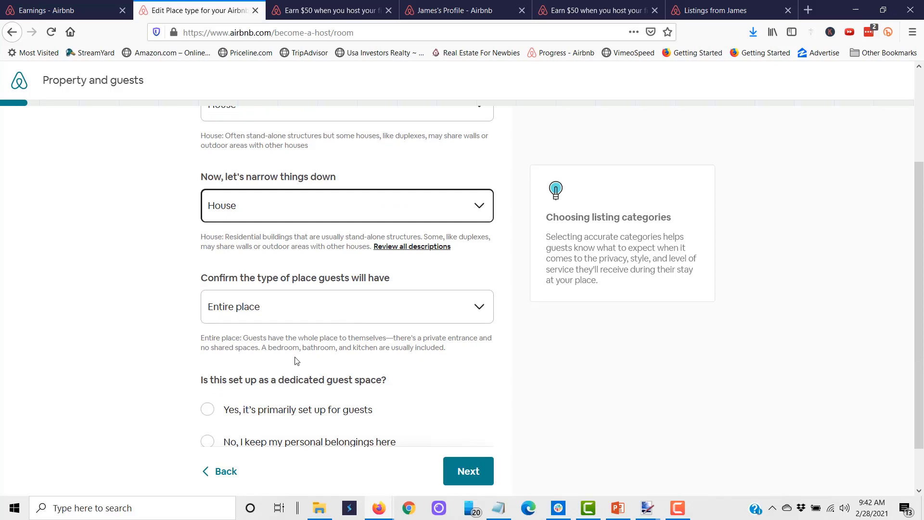
scroll(297, 375, down, 1)
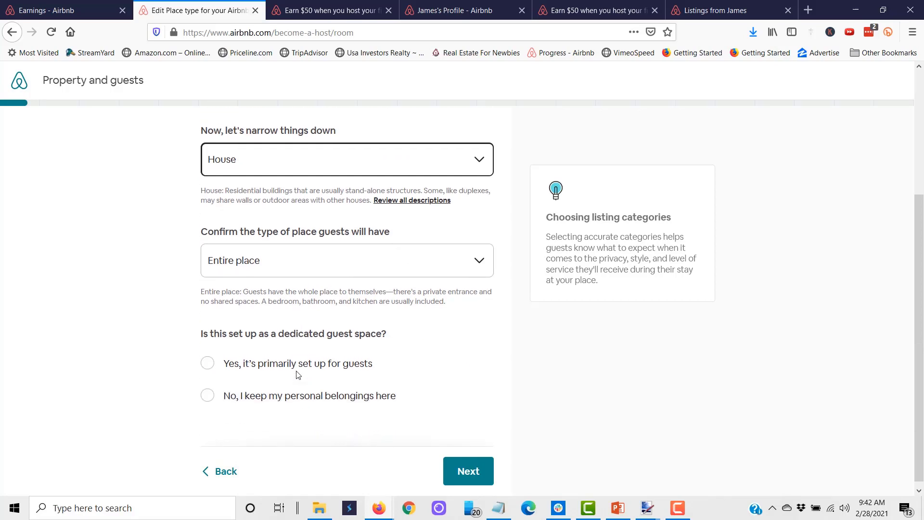
click(487, 261)
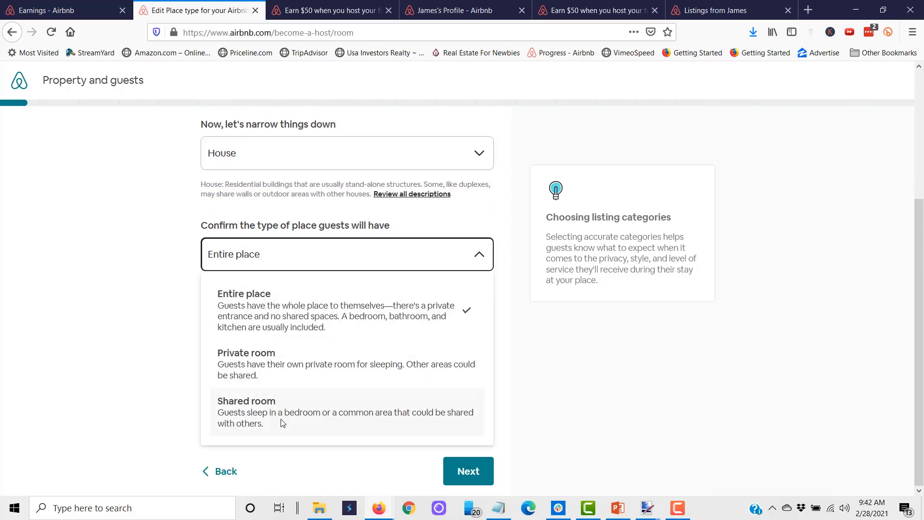
click(140, 262)
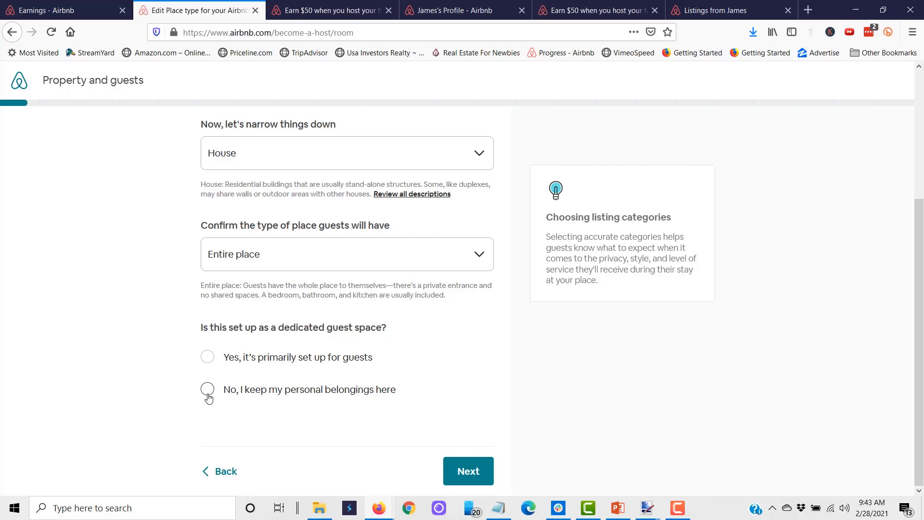
click(207, 359)
click(458, 476)
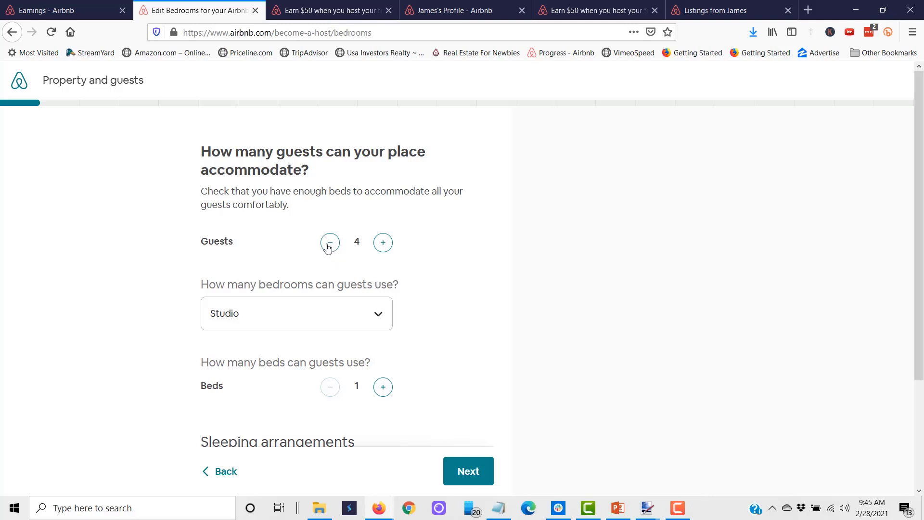
Step: Set the number of guests the place can accommodate to 5
click(384, 244)
click(383, 244)
click(383, 244)
click(329, 246)
click(329, 245)
Step: Set the guest bedrooms to 3 bedrooms and the number of guests to 7
click(378, 320)
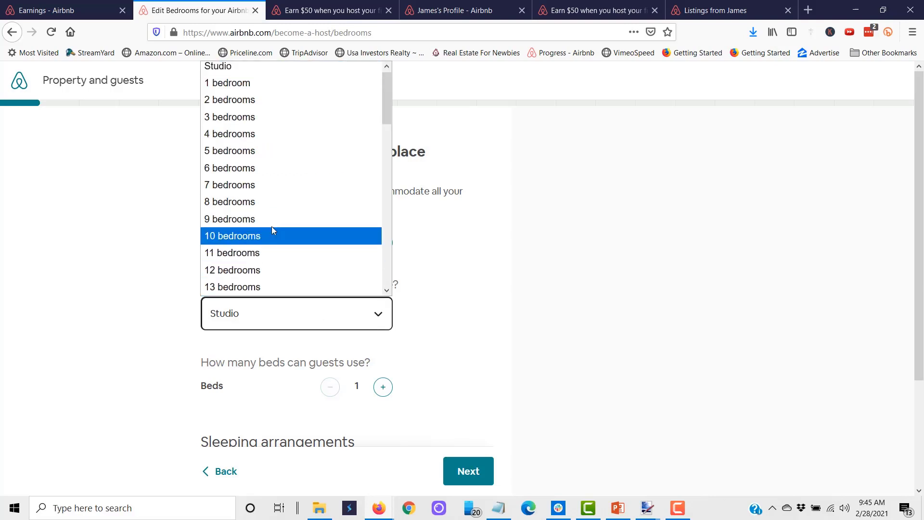
click(267, 119)
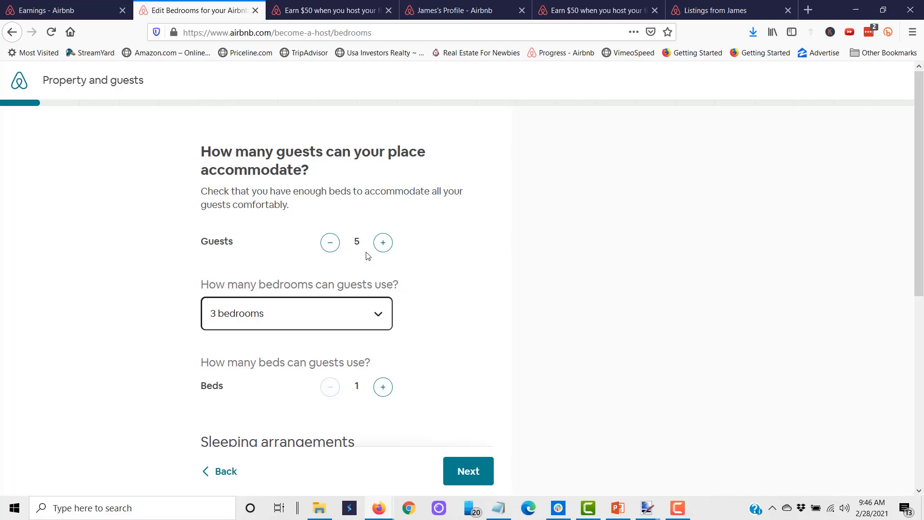
click(382, 247)
double_click(382, 246)
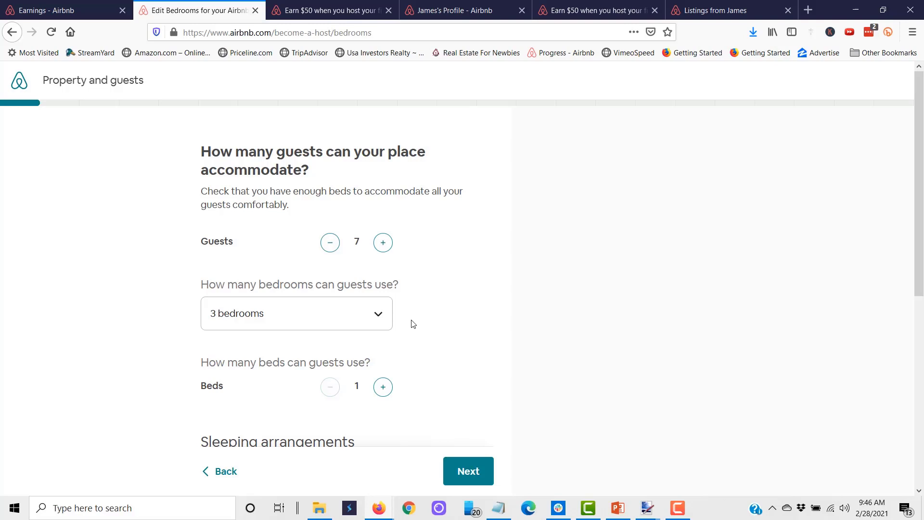
Step: Set the number of beds guests can use to 4
scroll(413, 324, down, 3)
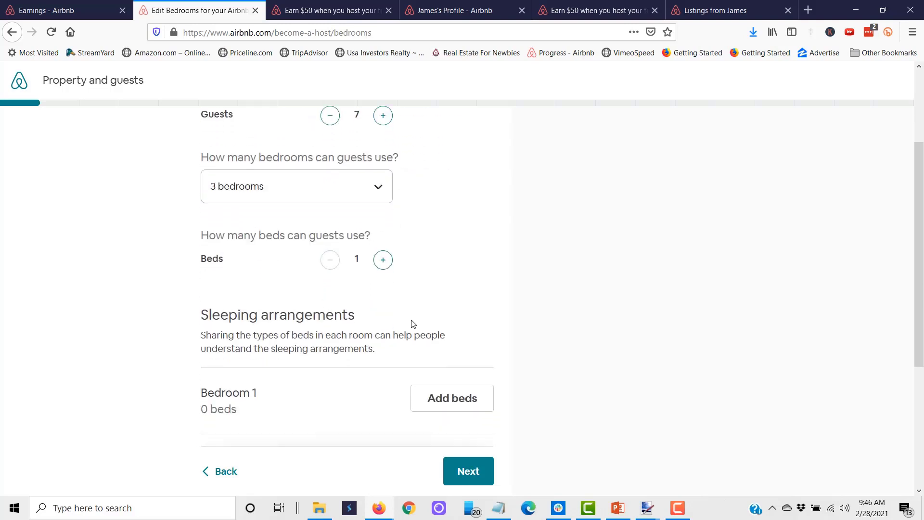
click(384, 267)
click(385, 266)
click(385, 266)
Step: Add one queen bed to Bedroom 1 in the sleeping arrangements and finish editing that room
scroll(437, 289, down, 1)
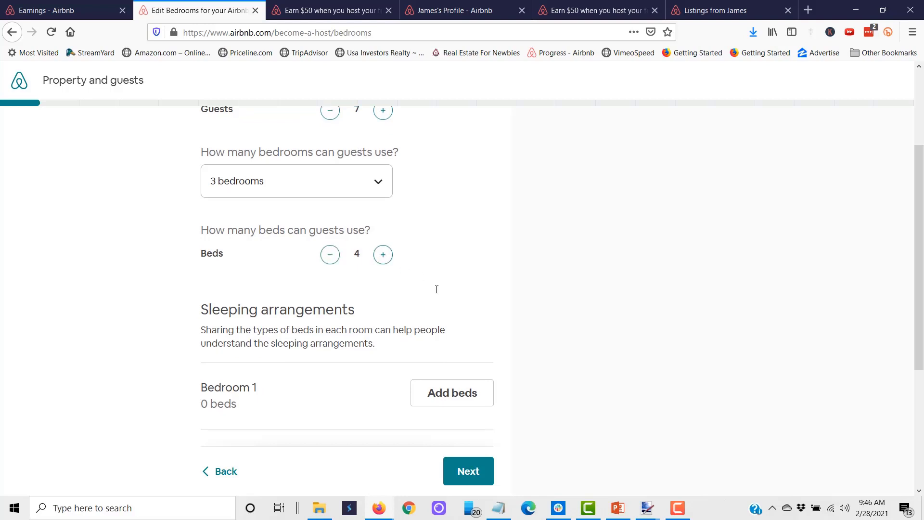
scroll(437, 289, down, 4)
scroll(437, 295, down, 1)
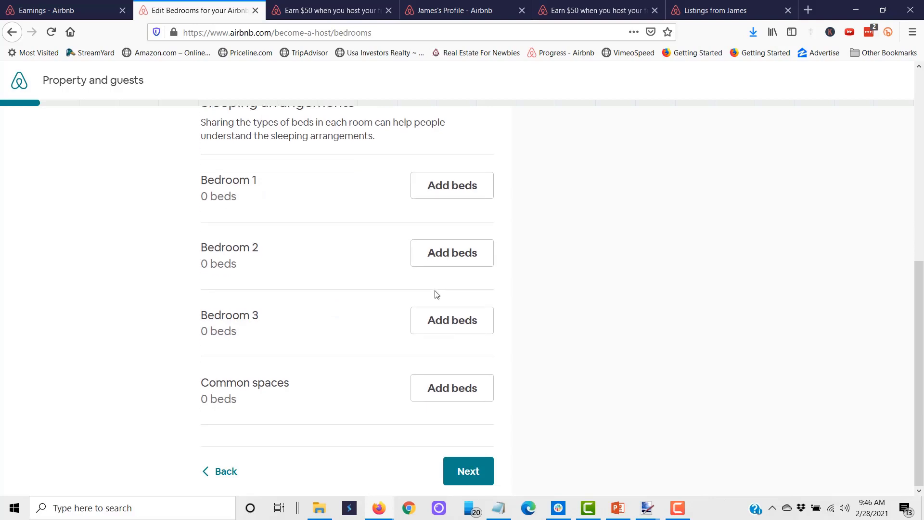
scroll(435, 294, up, 5)
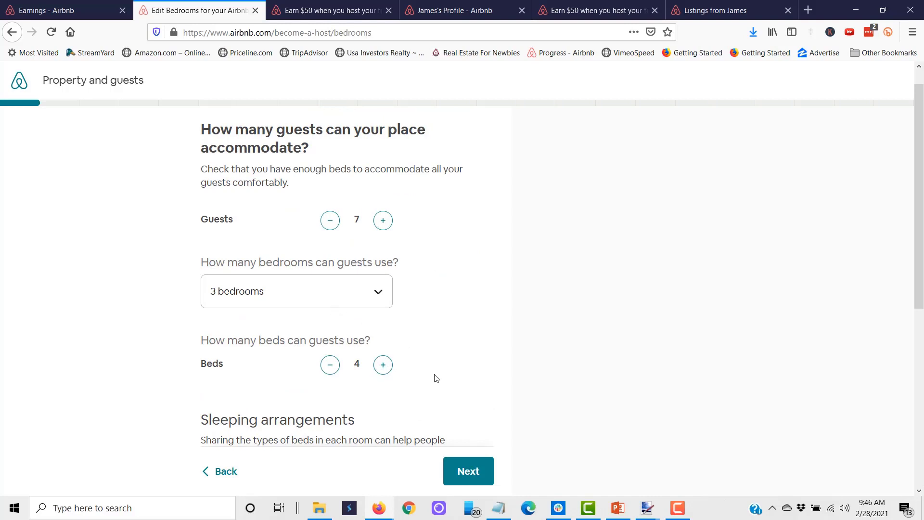
scroll(436, 379, down, 2)
scroll(435, 379, down, 1)
scroll(435, 377, down, 1)
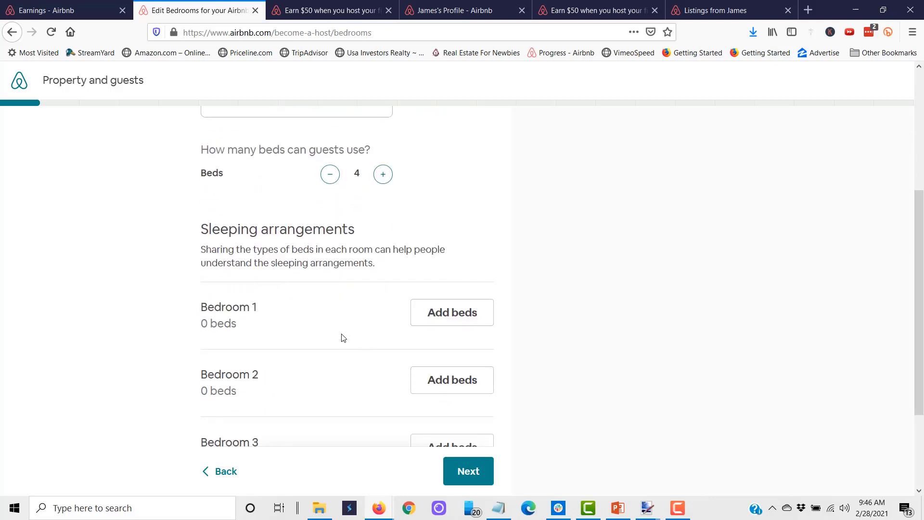
click(453, 323)
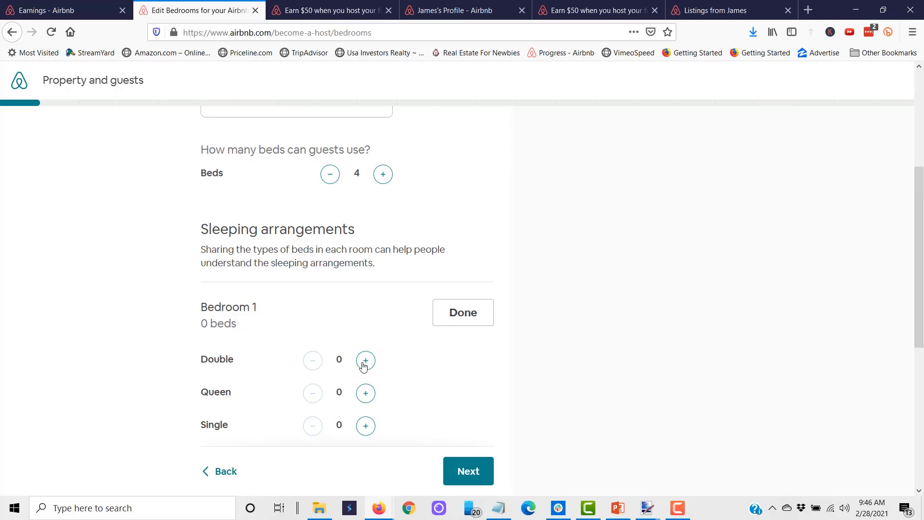
click(366, 393)
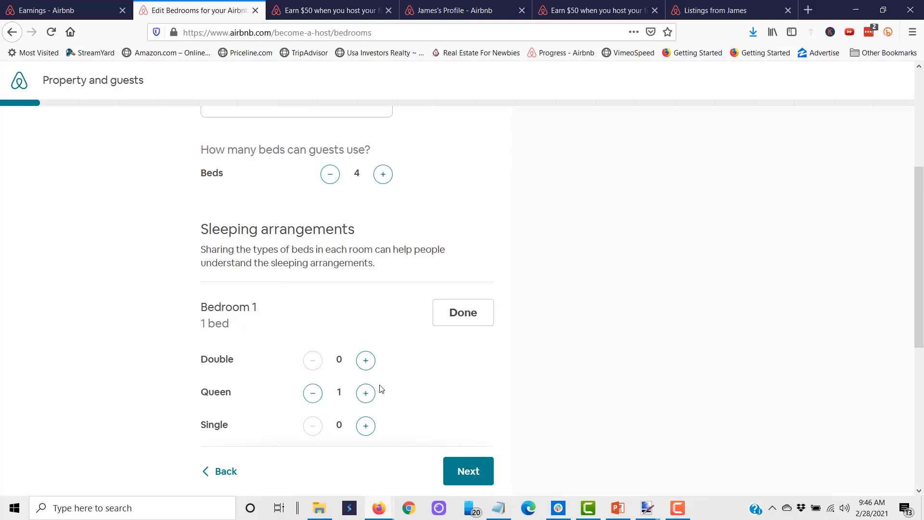
click(456, 325)
Step: Add one double bed to Bedroom 2 and finish editing that room
scroll(448, 382, down, 1)
click(452, 337)
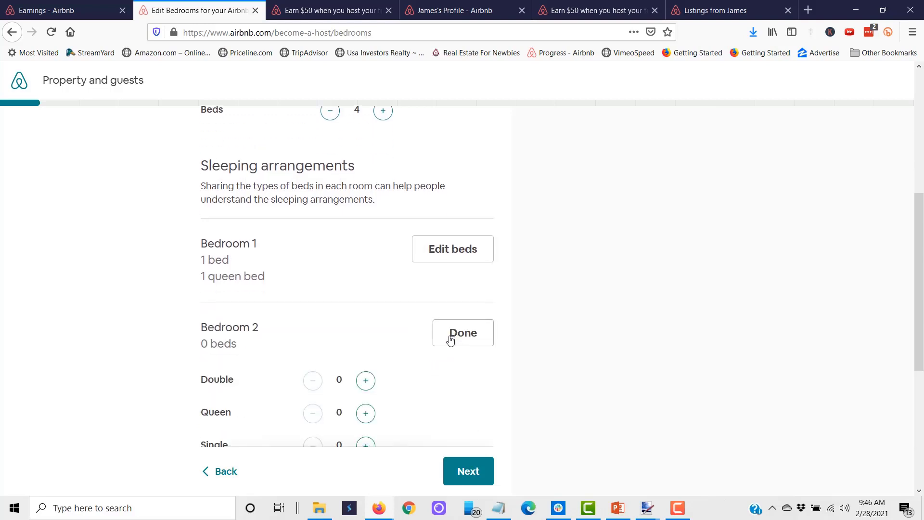
scroll(391, 403, down, 1)
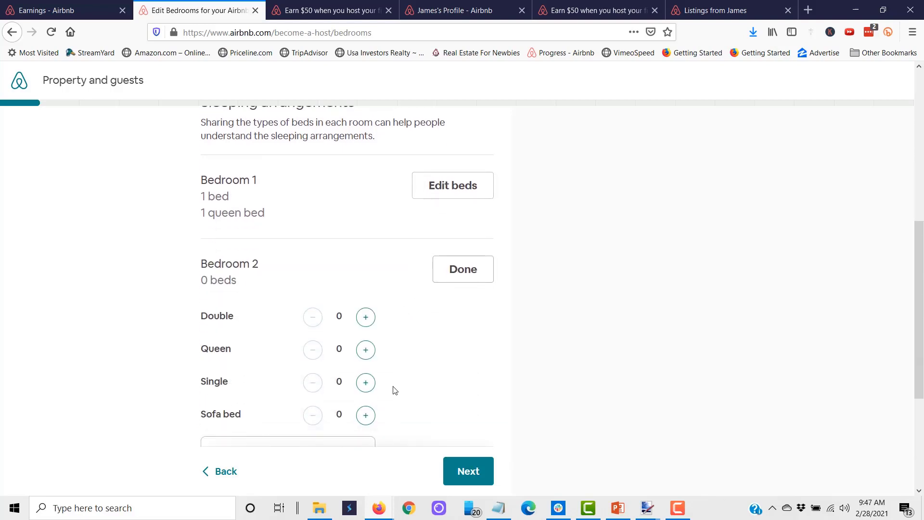
click(366, 317)
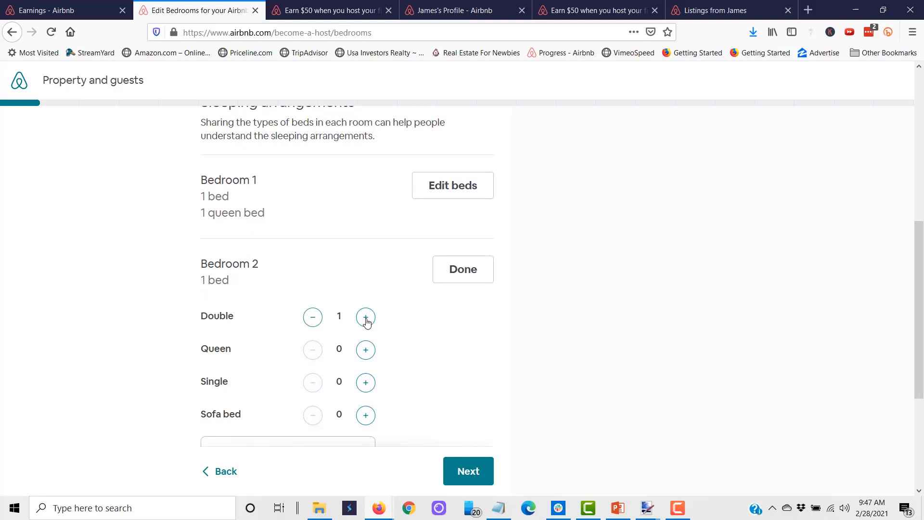
click(462, 270)
Step: Add one single bed to Bedroom 3 and finish editing that room
scroll(429, 317, down, 1)
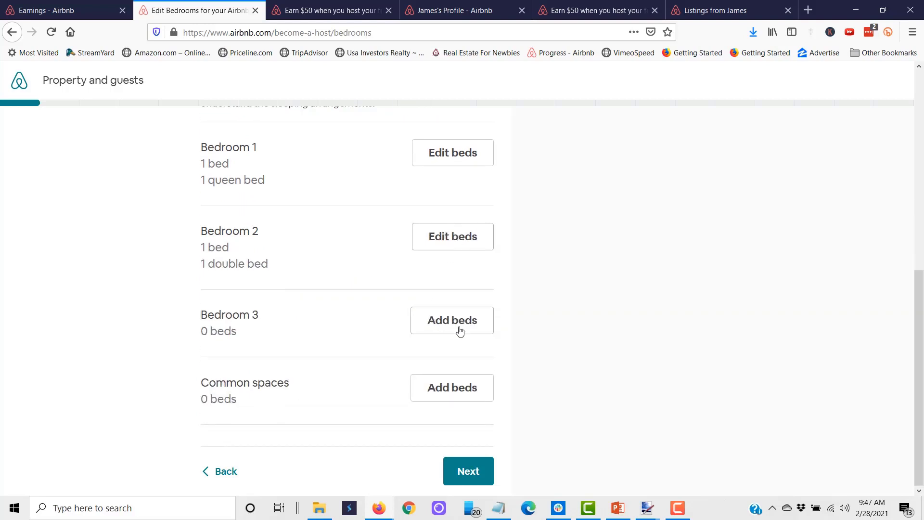
click(453, 321)
scroll(382, 405, down, 2)
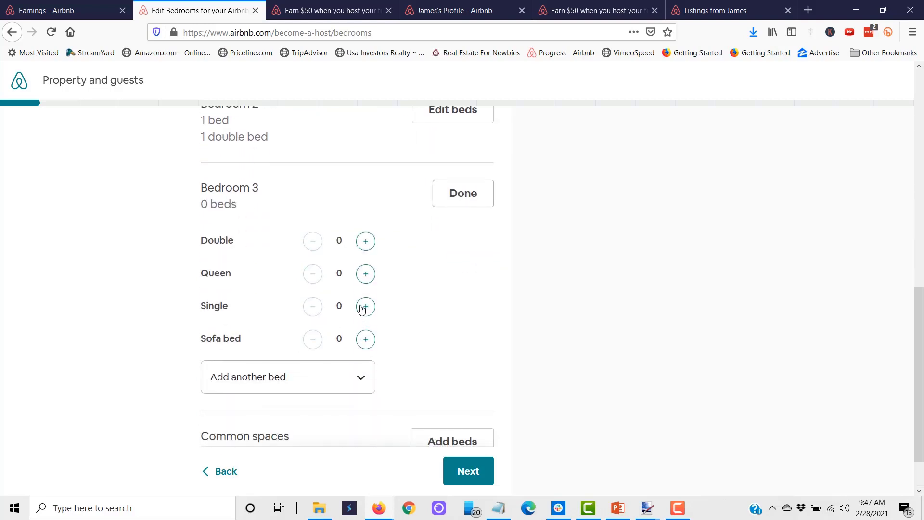
click(364, 309)
click(463, 197)
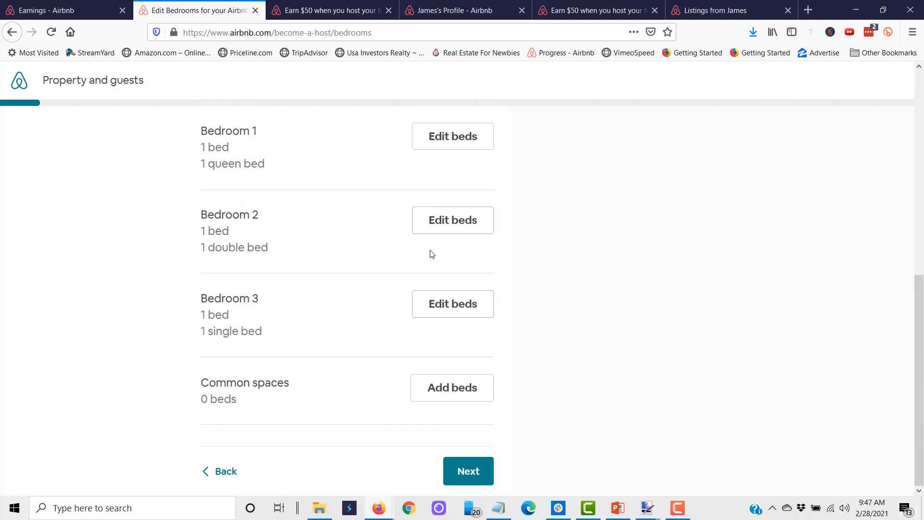
Step: Add one floor mattress to the common spaces, check the other bed types available, and finish editing that area
click(465, 387)
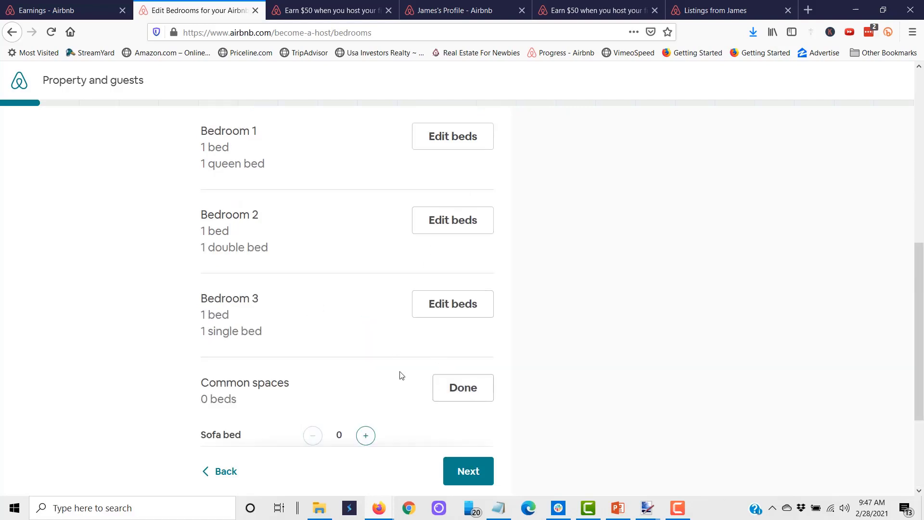
scroll(403, 375, down, 3)
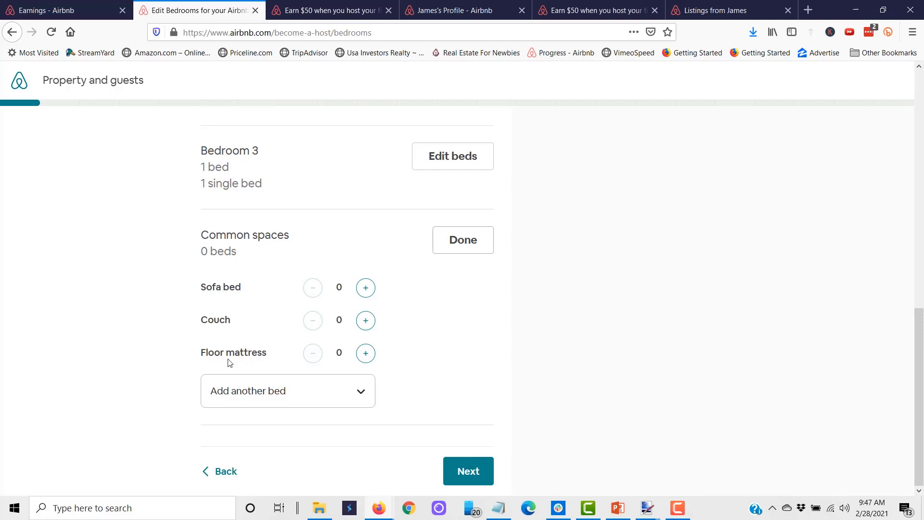
click(367, 356)
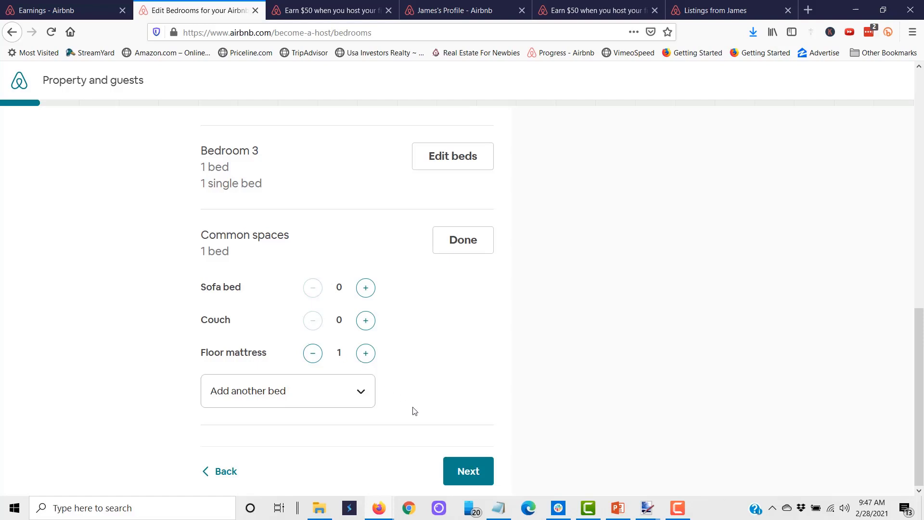
click(364, 402)
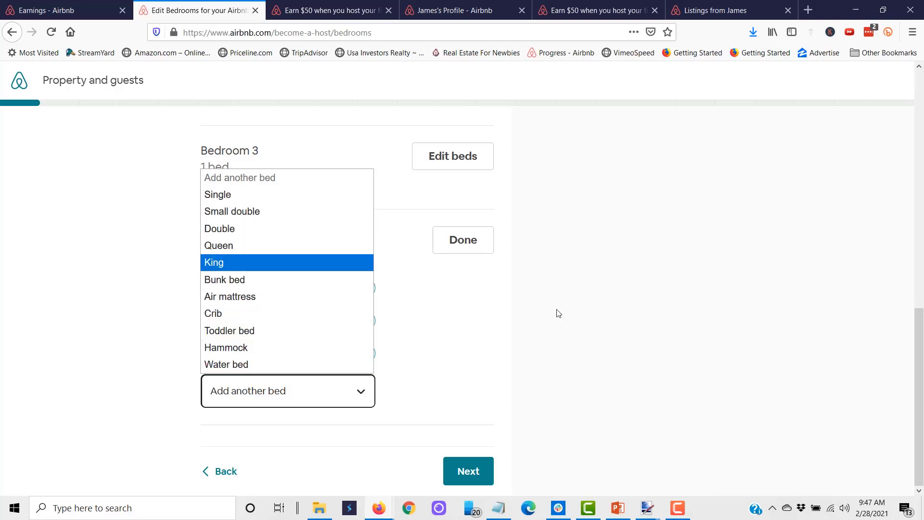
click(539, 311)
click(477, 252)
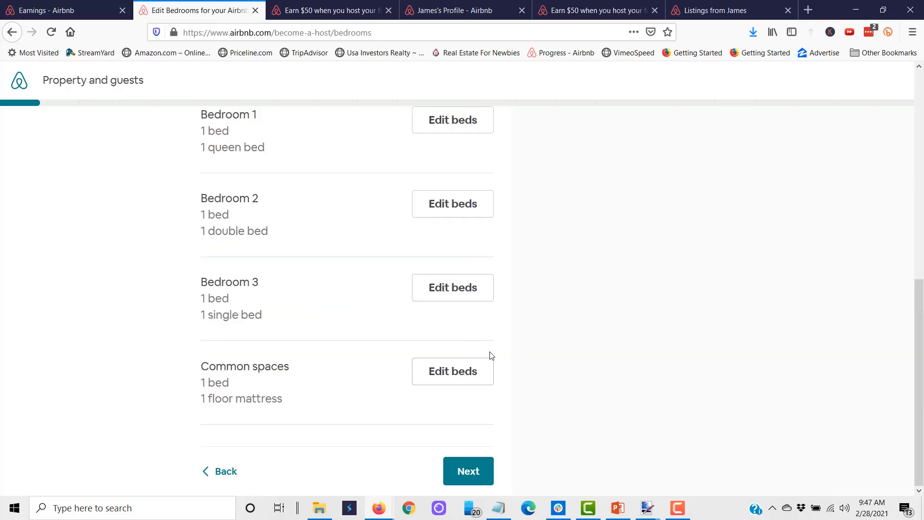
Step: Continue to the bathrooms question, set the number of bathrooms to 1.5, and proceed to the location
click(472, 484)
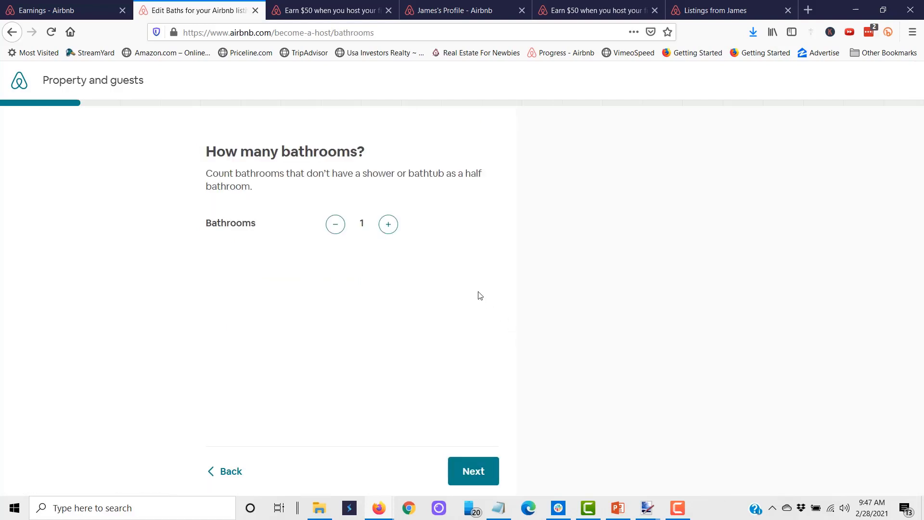
click(390, 226)
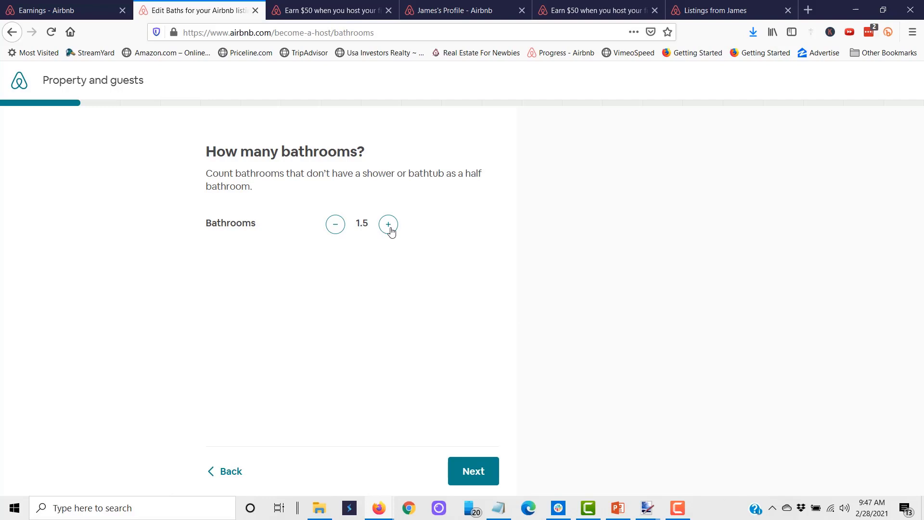
click(474, 481)
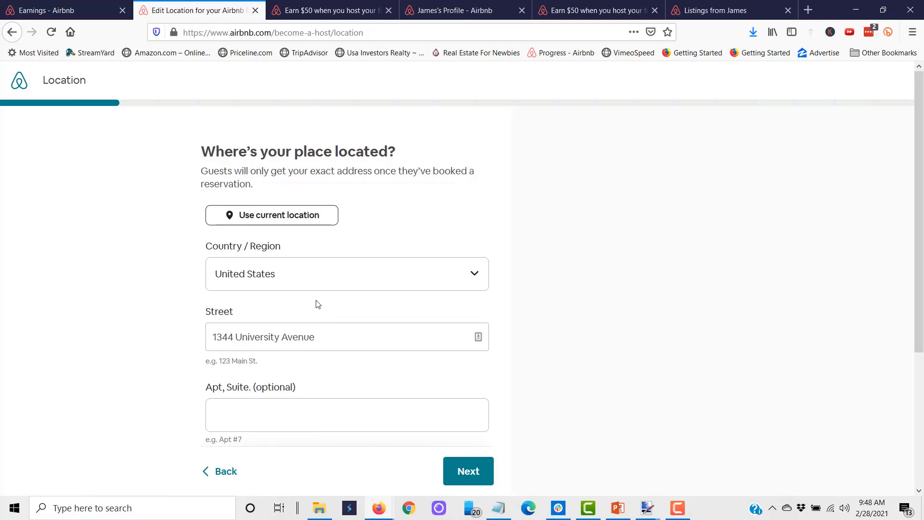
Step: Complete the listing's street address with the matching Rochester, NY suggestion and continue to the map
click(333, 339)
click(340, 366)
scroll(547, 351, down, 2)
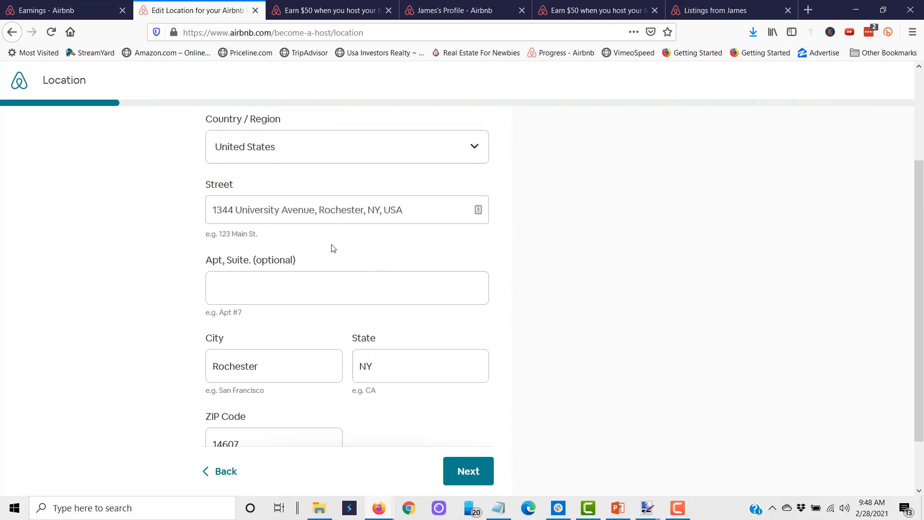
click(318, 210)
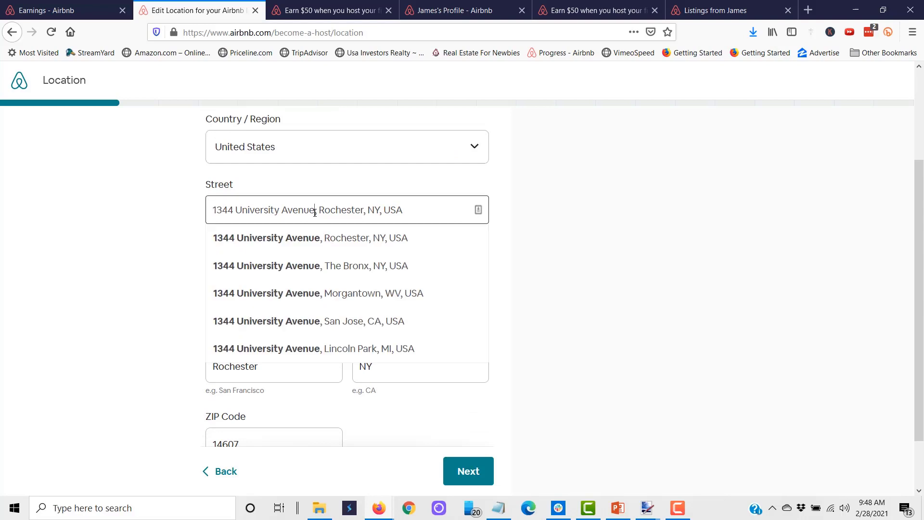
click(331, 246)
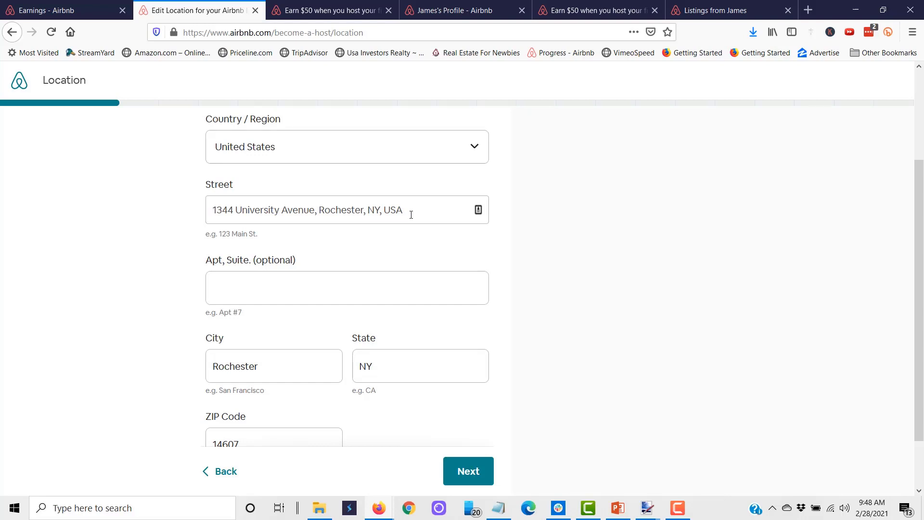
scroll(411, 215, down, 2)
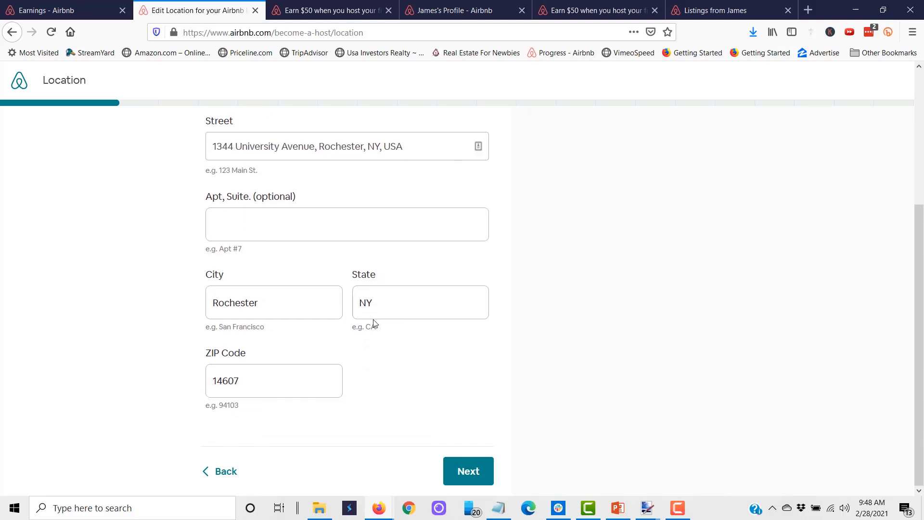
click(463, 476)
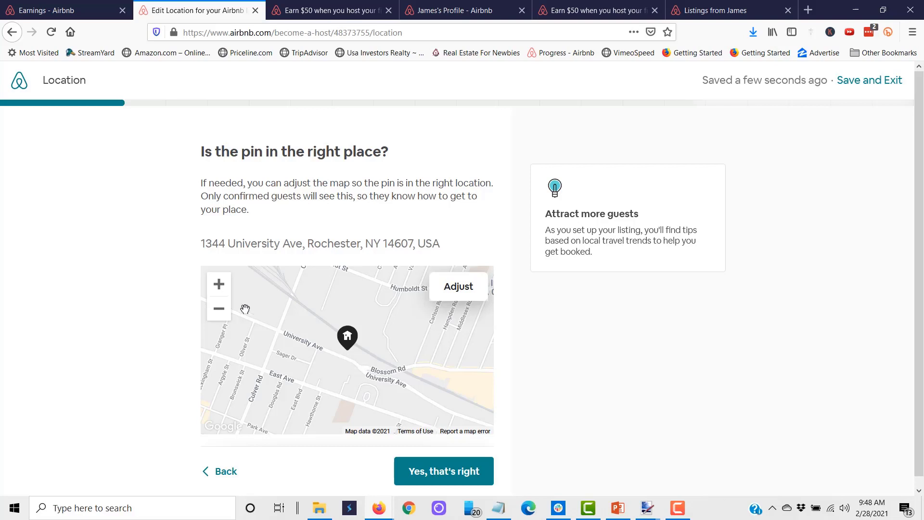
Step: Check the pin's position on the location map and confirm that it is in the right place
click(220, 288)
click(221, 289)
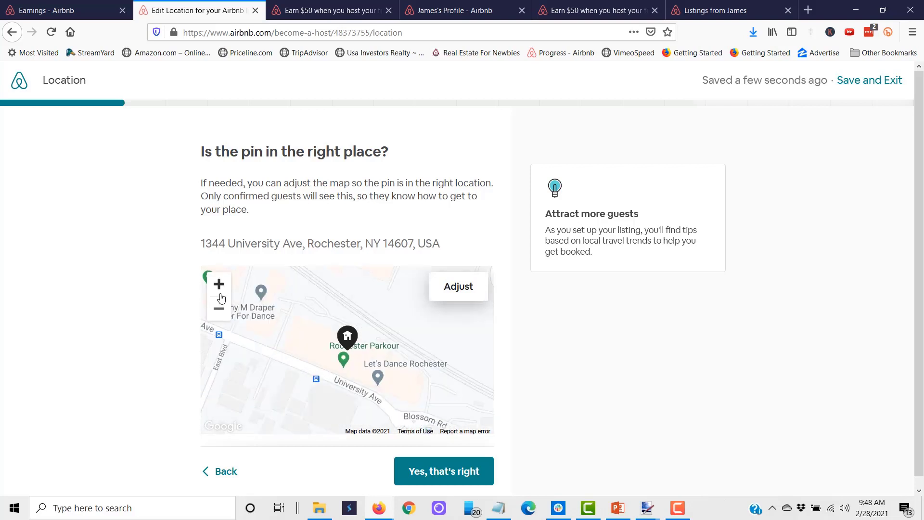
click(220, 313)
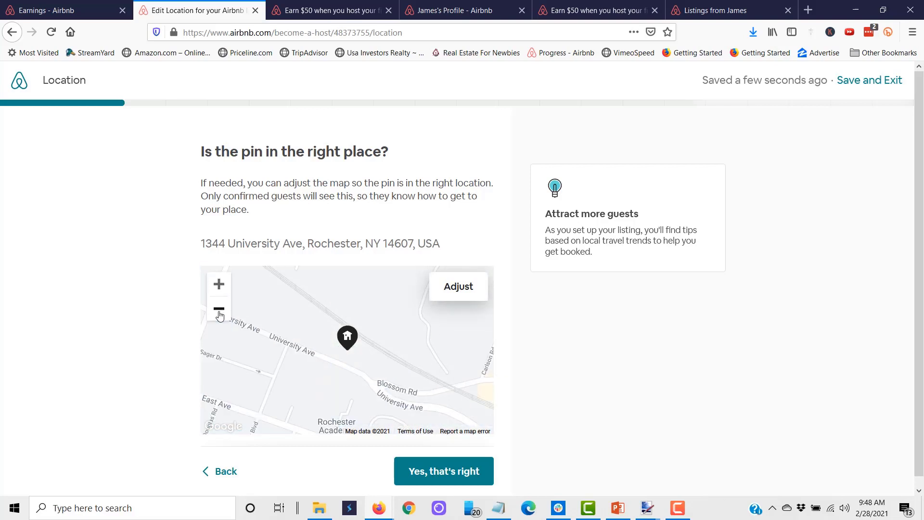
click(219, 310)
click(444, 473)
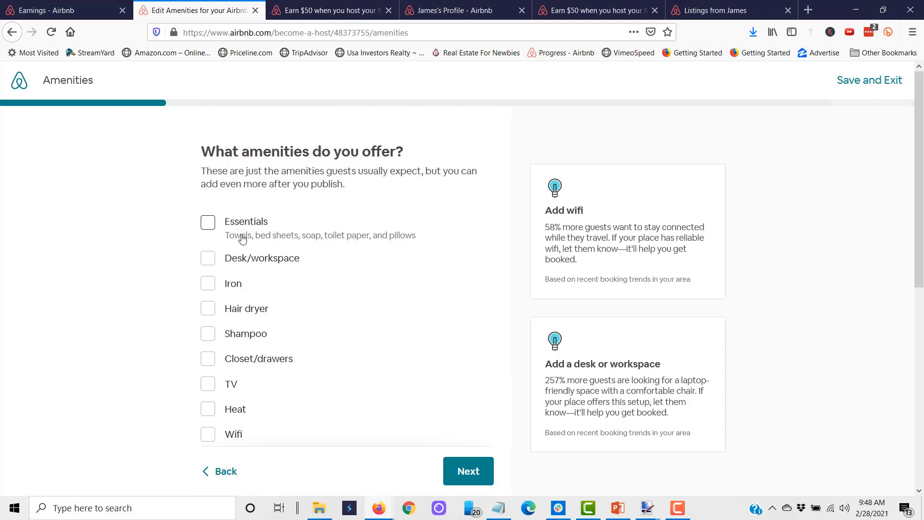
Step: Mark Iron, Hair dryer, Closet/drawers, TV, Heat and Wifi as amenities the place offers
scroll(243, 238, down, 2)
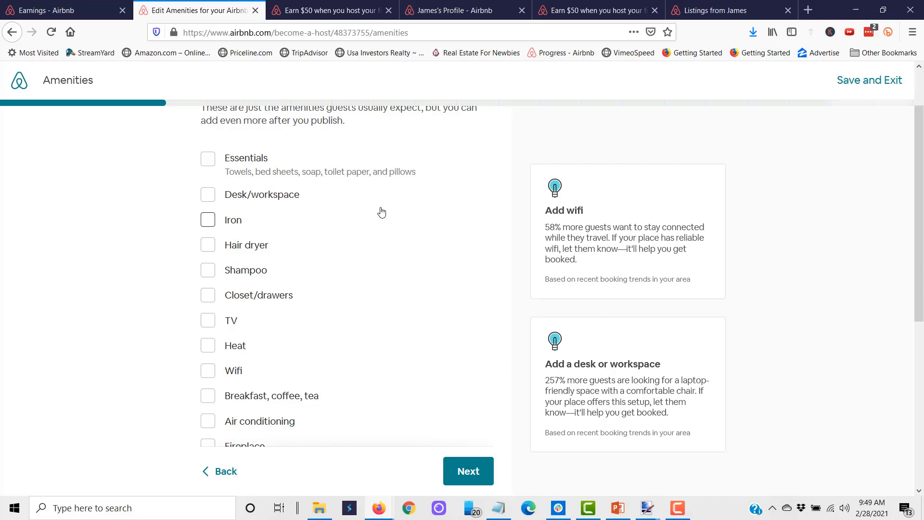
click(213, 222)
click(208, 246)
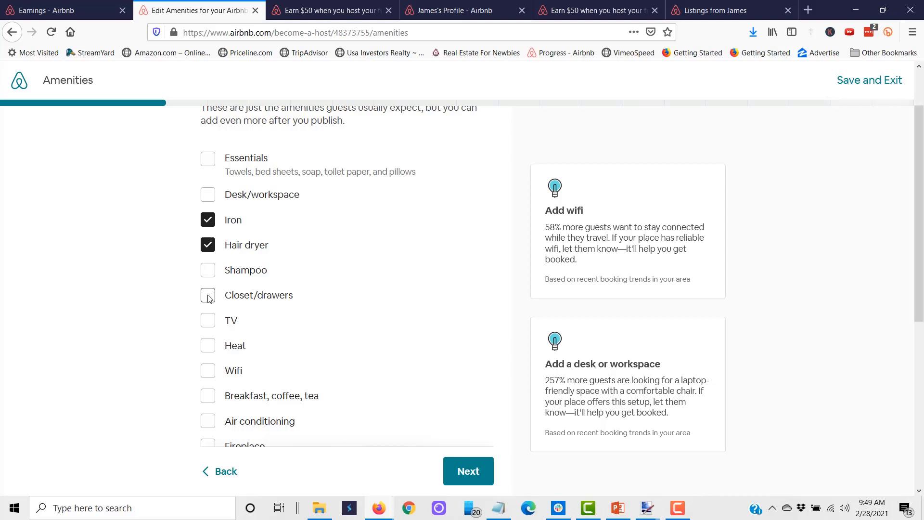
scroll(209, 299, down, 2)
click(208, 235)
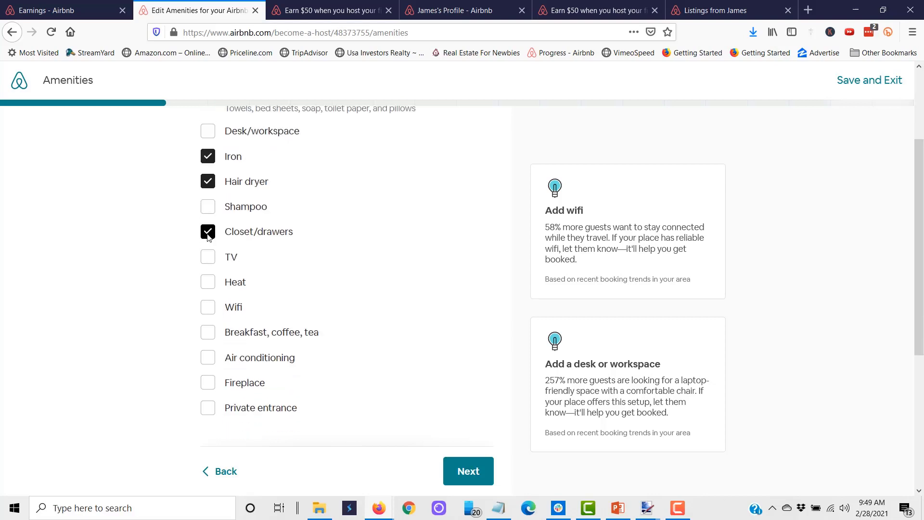
click(210, 262)
click(208, 288)
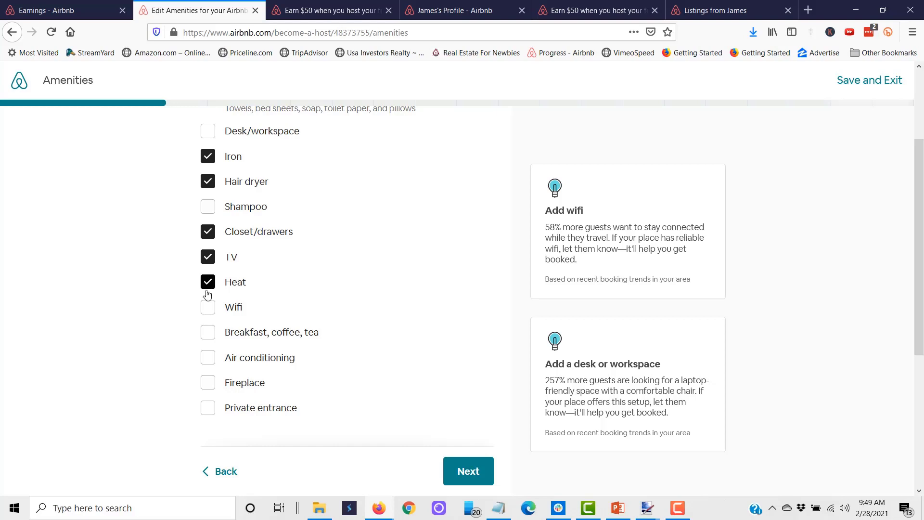
scroll(212, 306, down, 1)
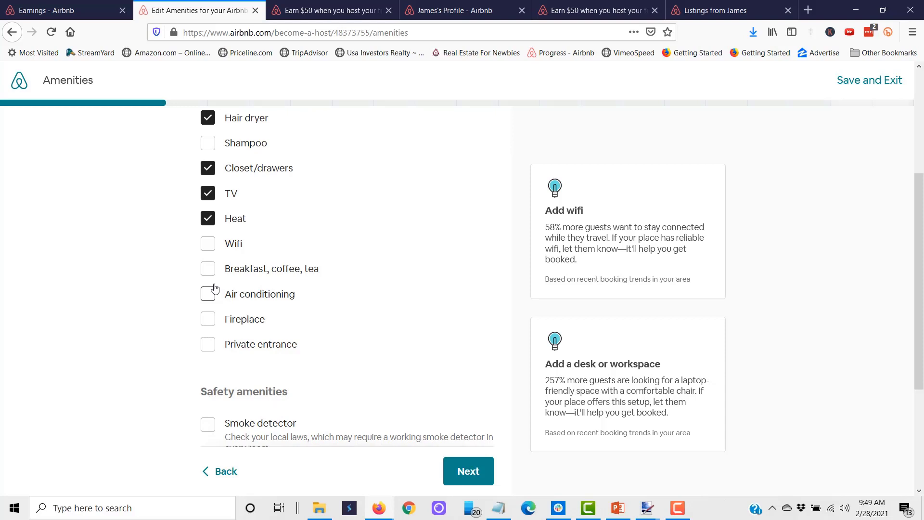
click(210, 247)
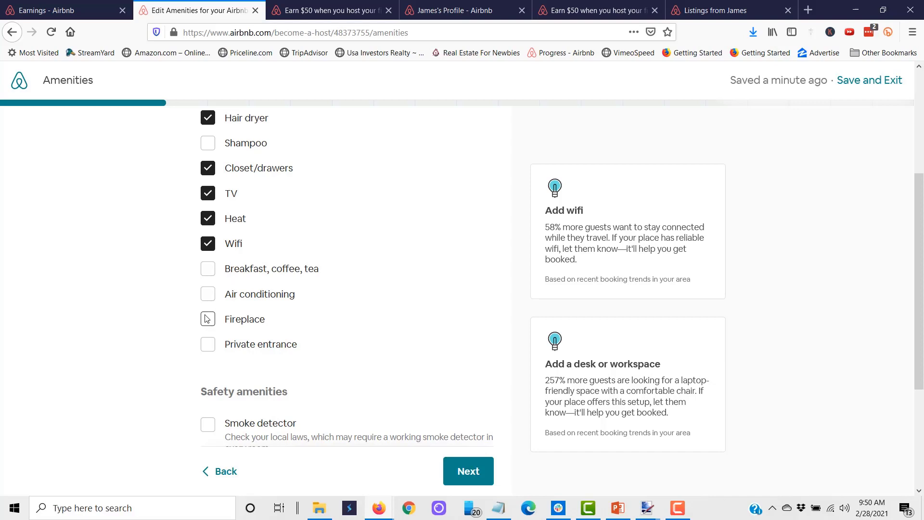
Step: Mark Private entrance, Smoke detector, Carbon monoxide detector, First aid kit and Fire extinguisher as offered, and continue to the shared spaces
scroll(207, 319, down, 3)
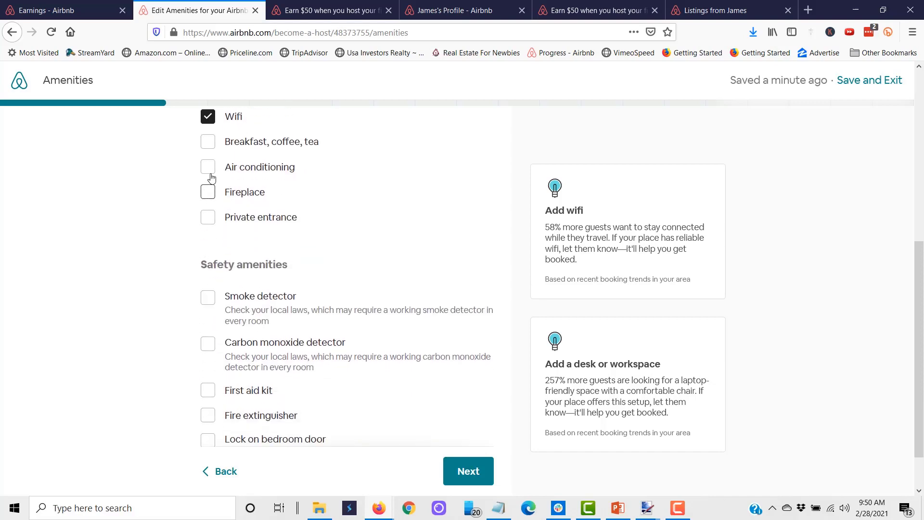
click(210, 221)
scroll(272, 238, down, 1)
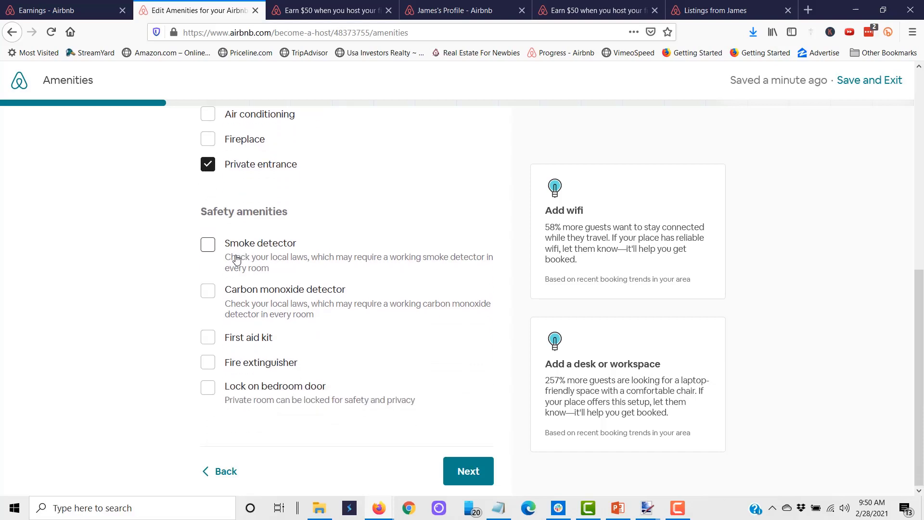
click(208, 248)
click(209, 293)
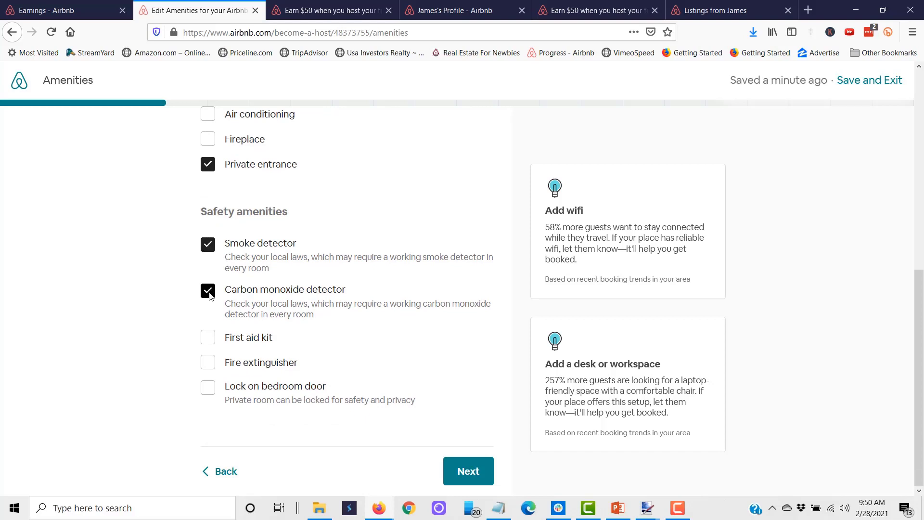
click(210, 340)
click(208, 365)
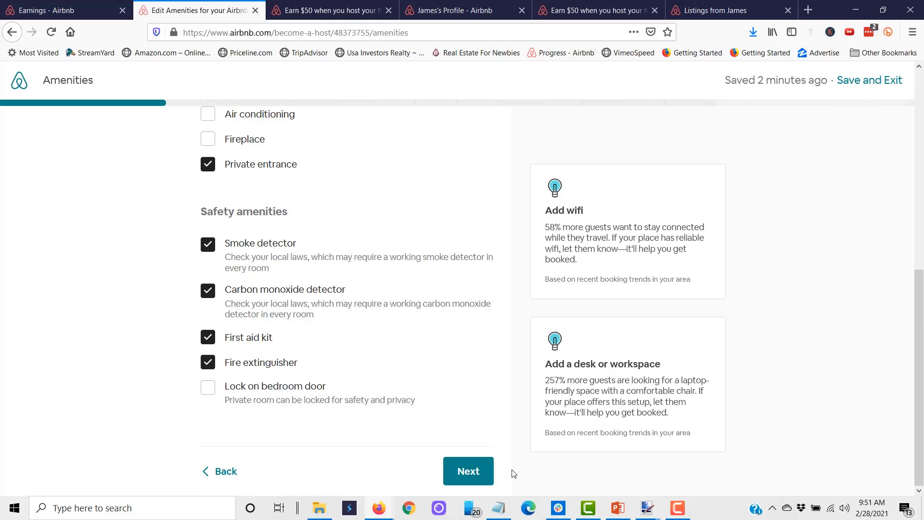
click(472, 472)
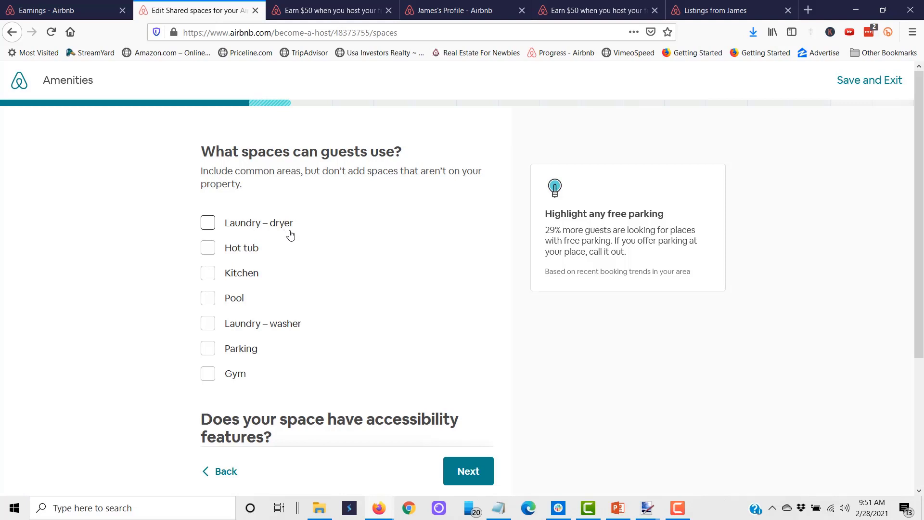
Step: Mark Laundry – dryer, Kitchen, Laundry – washer and Parking as spaces guests can use, leaving Gym unmarked
click(209, 226)
click(212, 275)
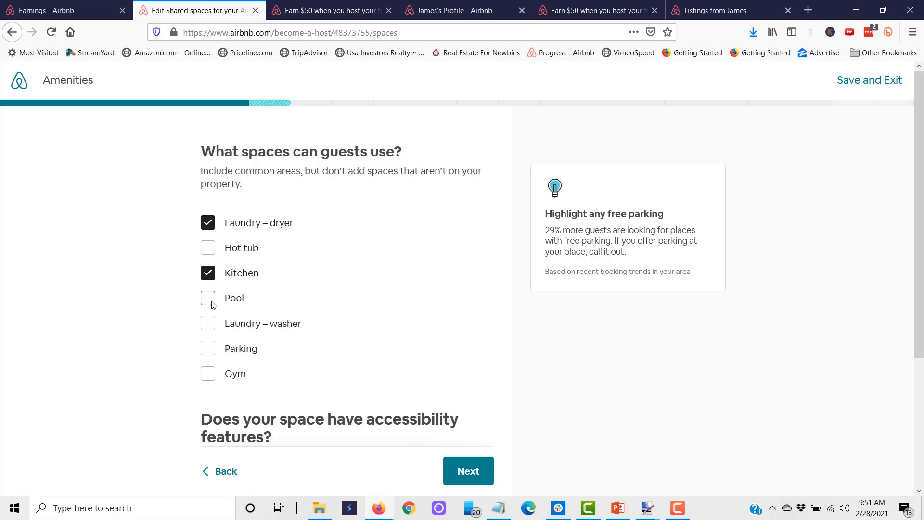
click(212, 329)
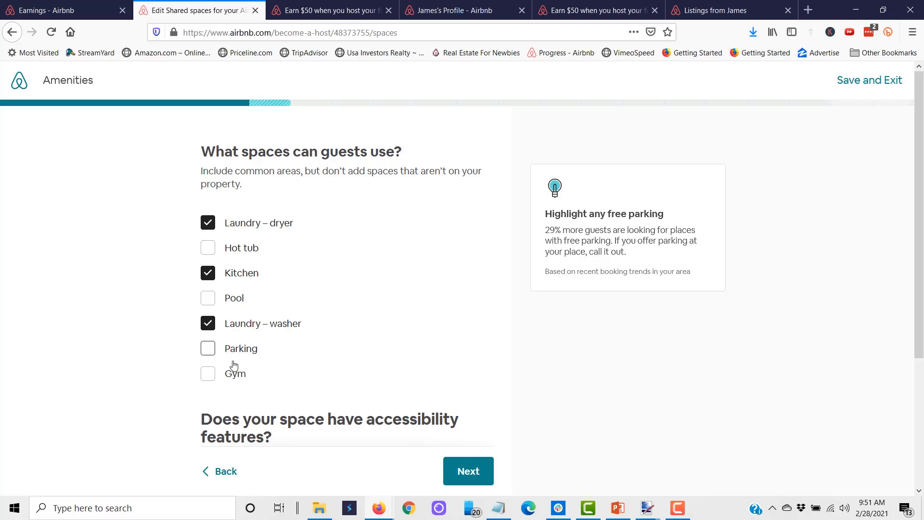
click(209, 354)
scroll(245, 373, down, 3)
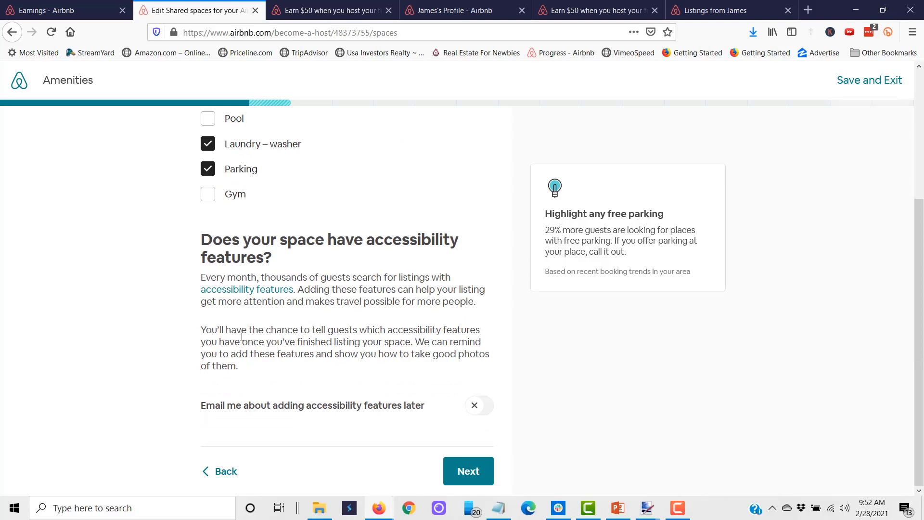
scroll(242, 337, up, 2)
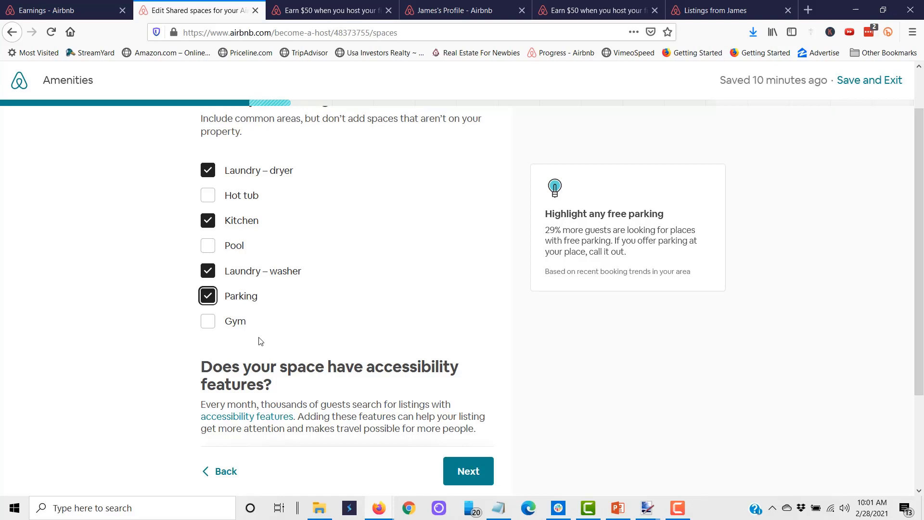
click(211, 326)
click(210, 326)
Step: Toggle the email reminder about adding accessibility features and continue to the photos
scroll(367, 326, down, 3)
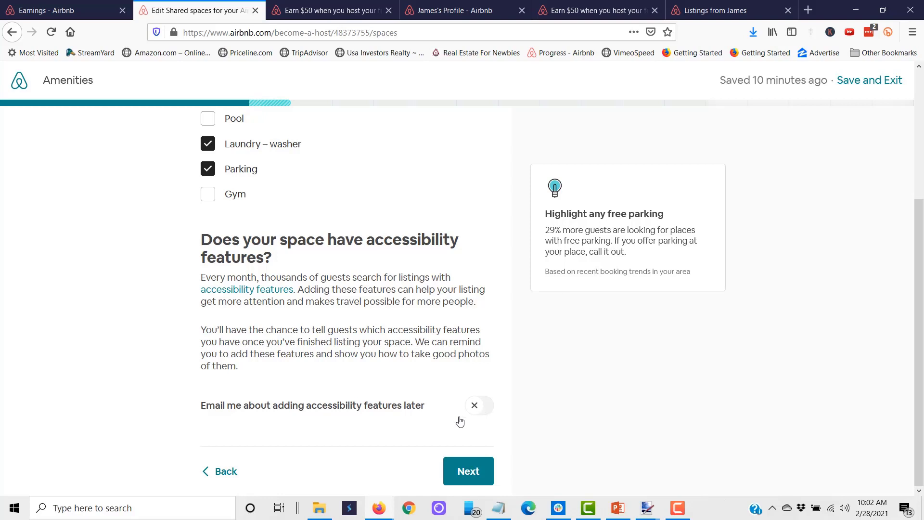
click(485, 418)
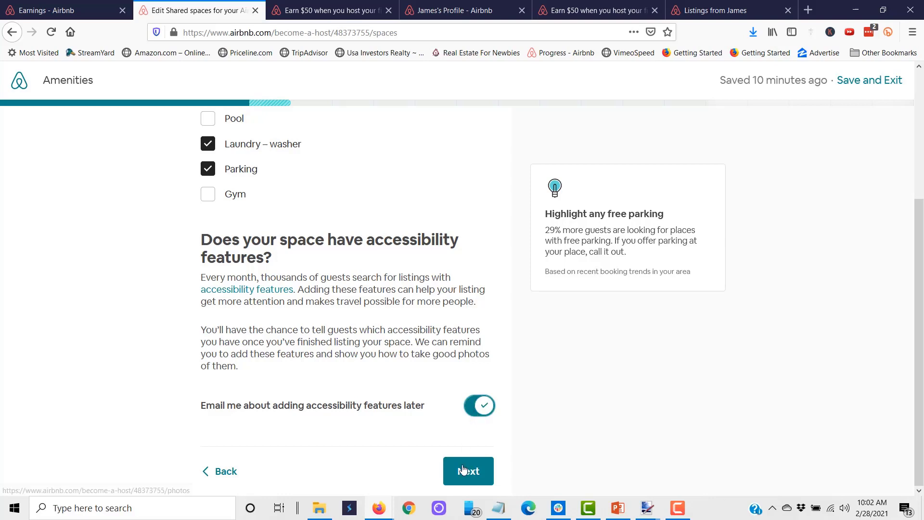
click(475, 406)
click(465, 466)
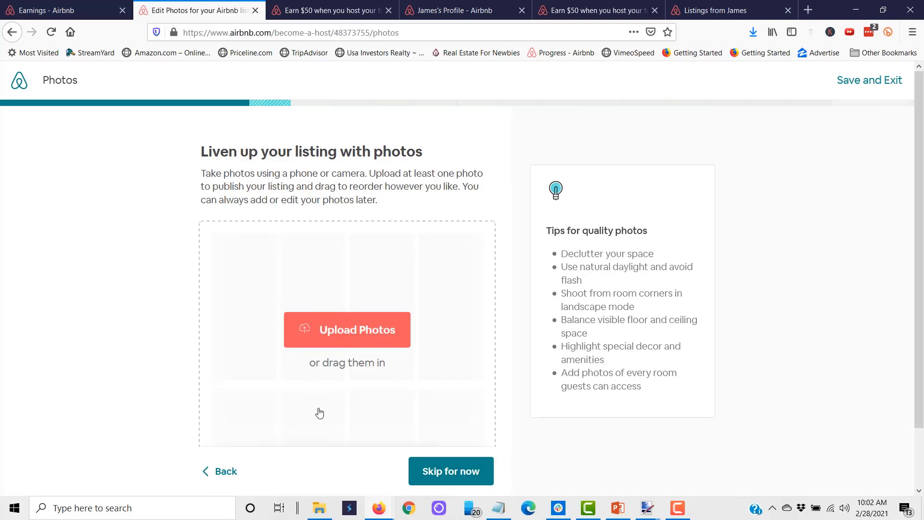
Step: Look over the photo upload area, skip it for now and continue to the description
scroll(320, 413, down, 2)
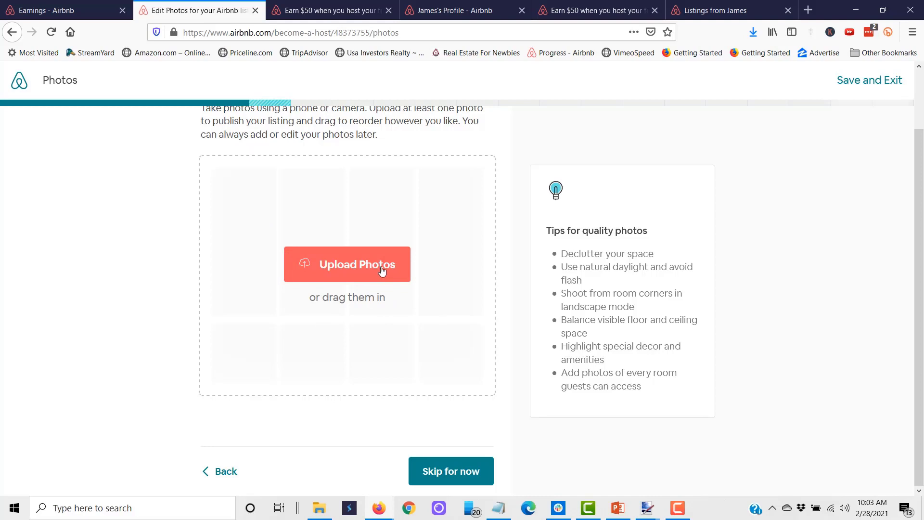
scroll(382, 270, up, 2)
scroll(384, 281, down, 2)
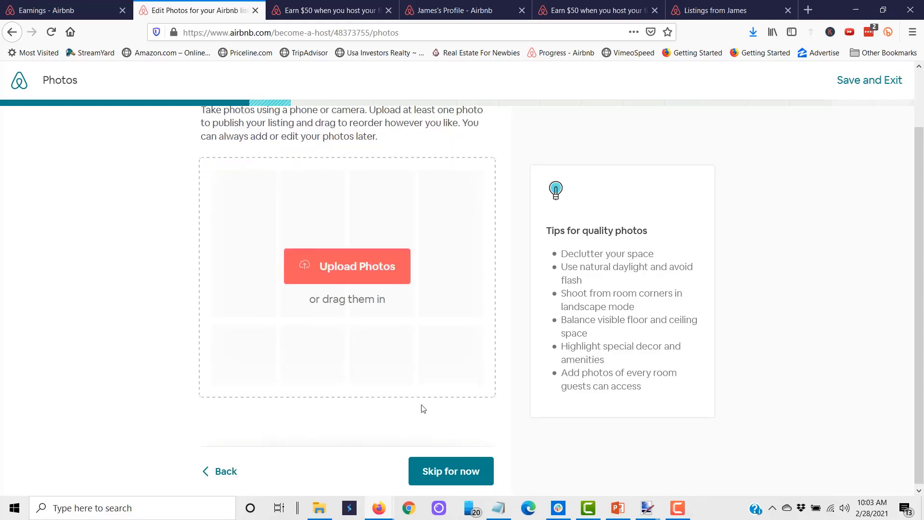
click(446, 474)
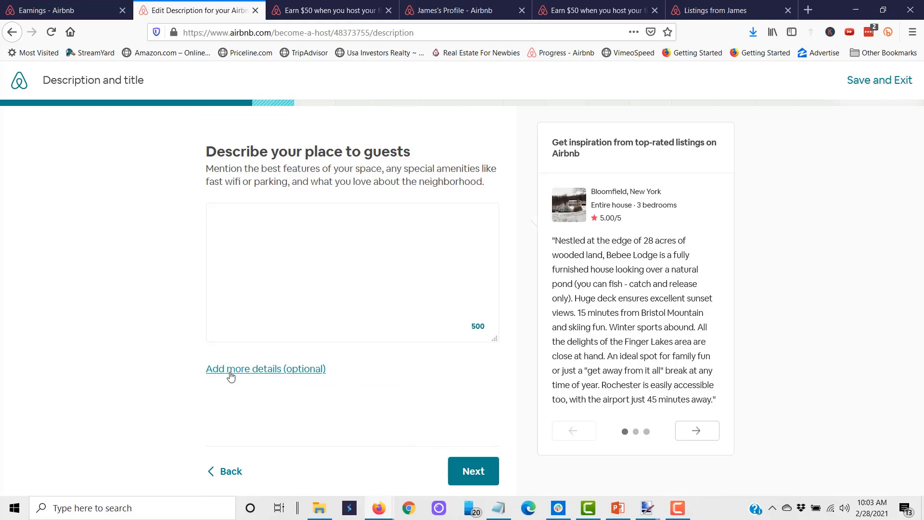
Step: Compare the sample descriptions of top-rated listings and copy the Bloomfield, New York text into the description of the place
click(291, 251)
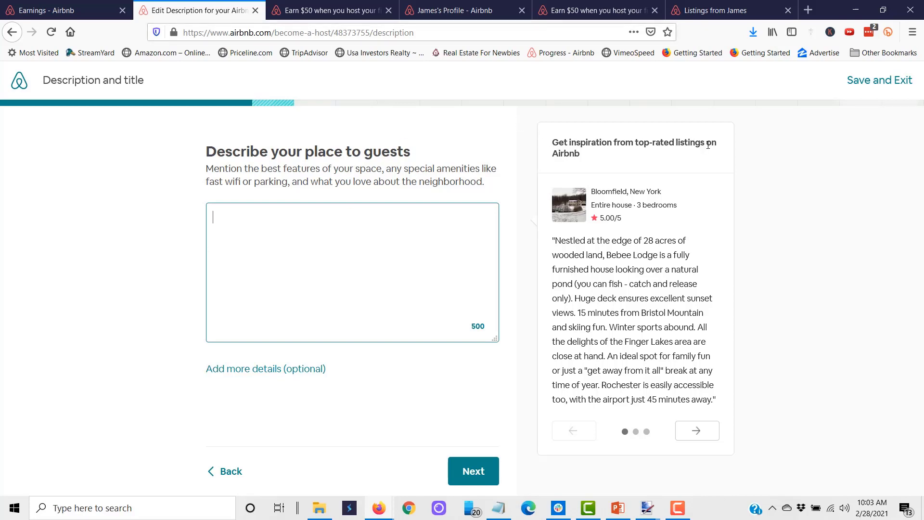
drag(555, 240, 713, 399)
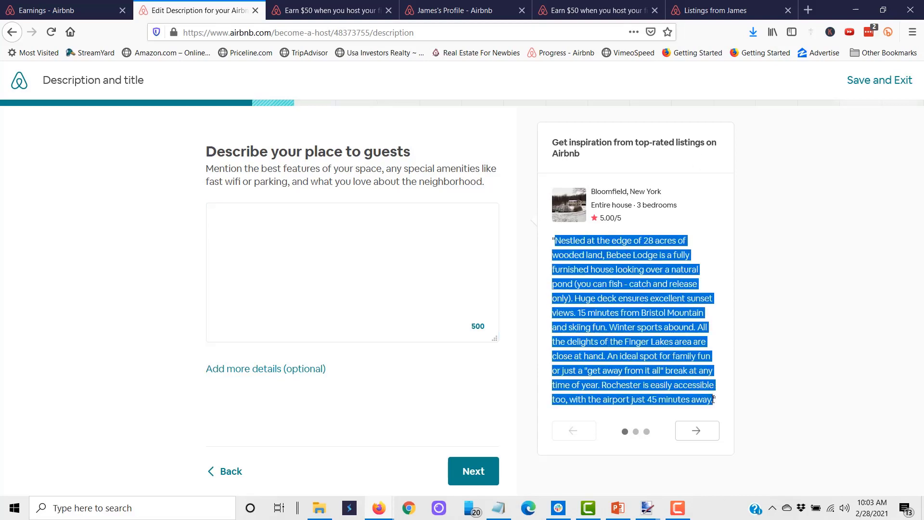
click(708, 437)
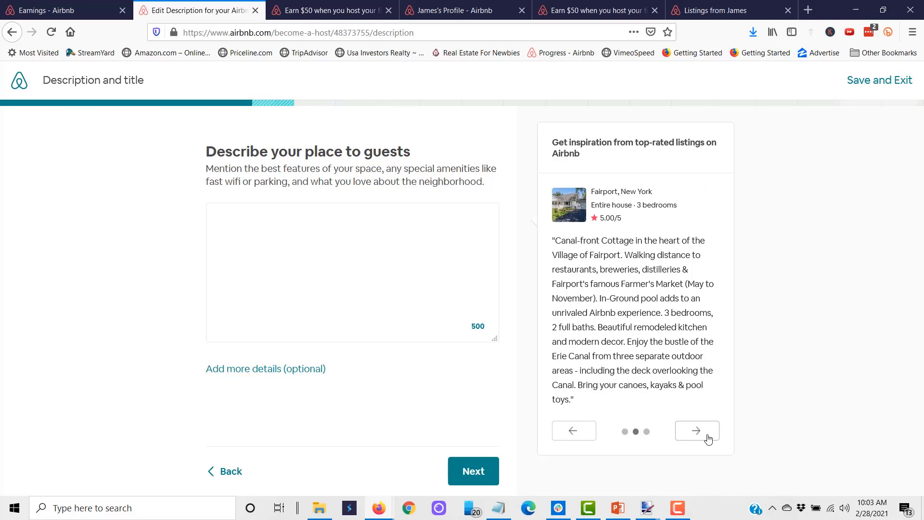
click(709, 438)
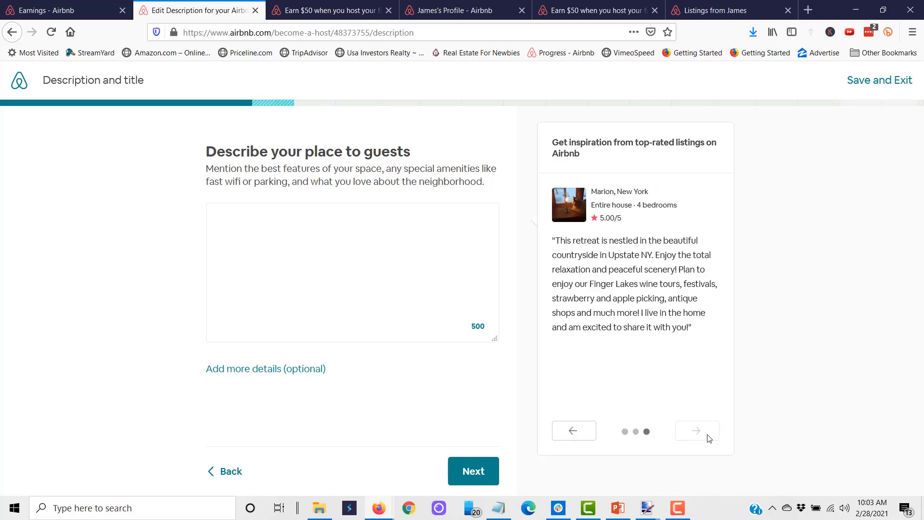
click(581, 431)
click(580, 431)
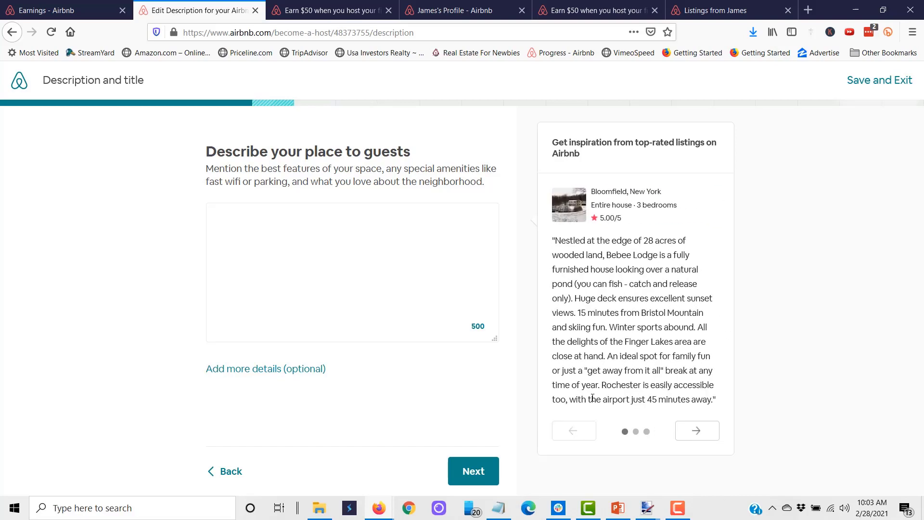
drag(564, 246, 720, 409)
right_click(694, 365)
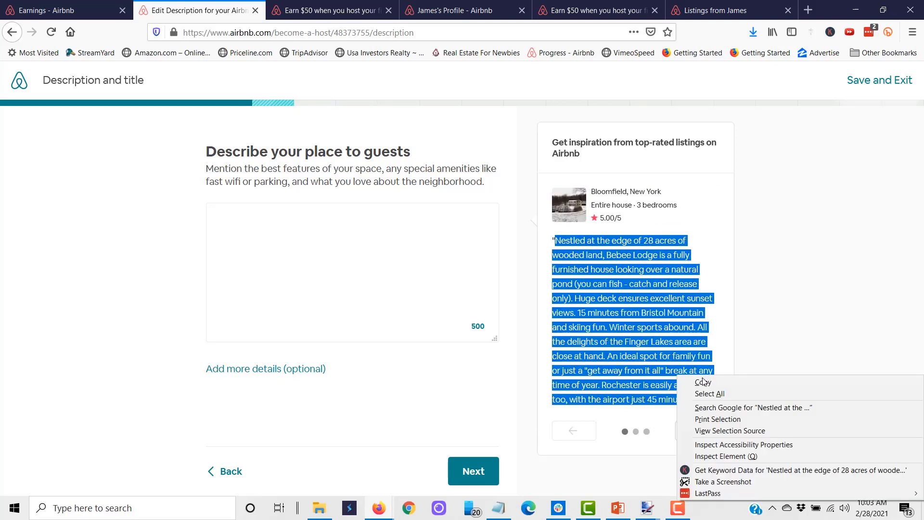
click(704, 384)
click(350, 247)
right_click(350, 246)
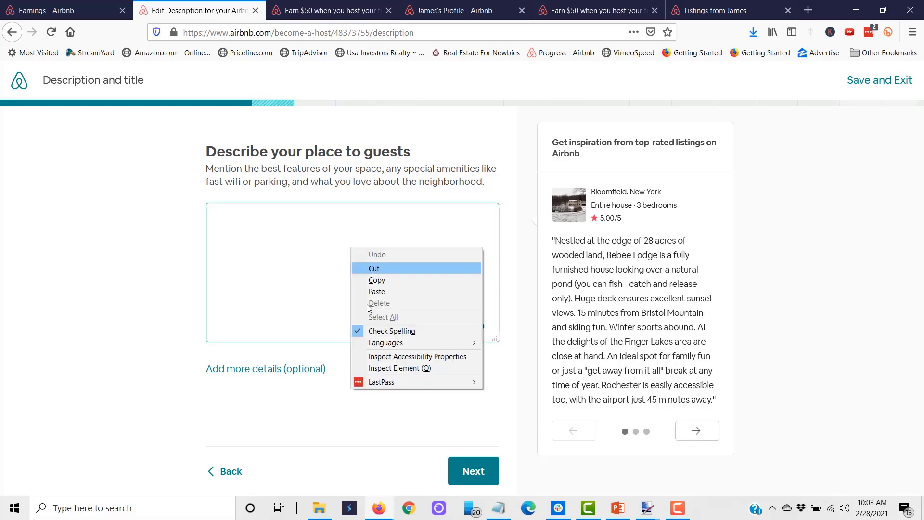
click(382, 293)
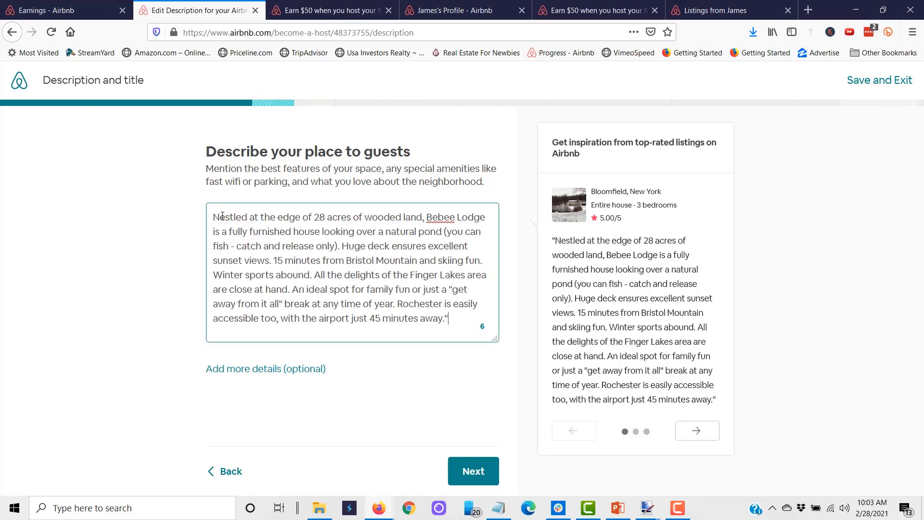
Step: Replace the description's opening, through the words "is a", with "In Beautiful Rochester NY, we have this"
drag(216, 216, 488, 216)
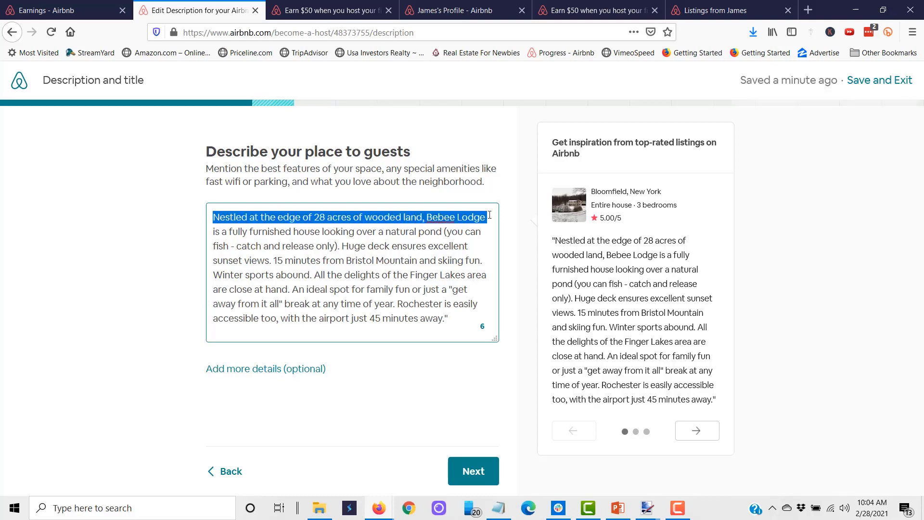
text(In )
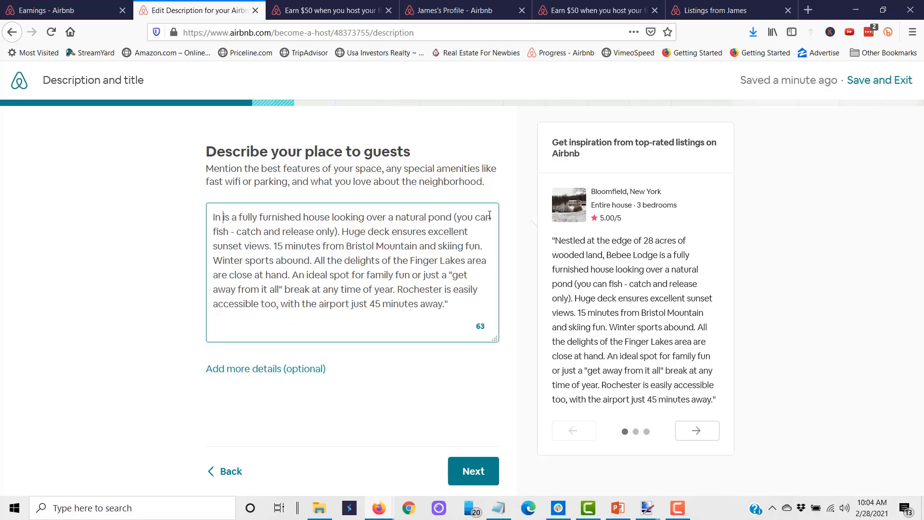
text(Be)
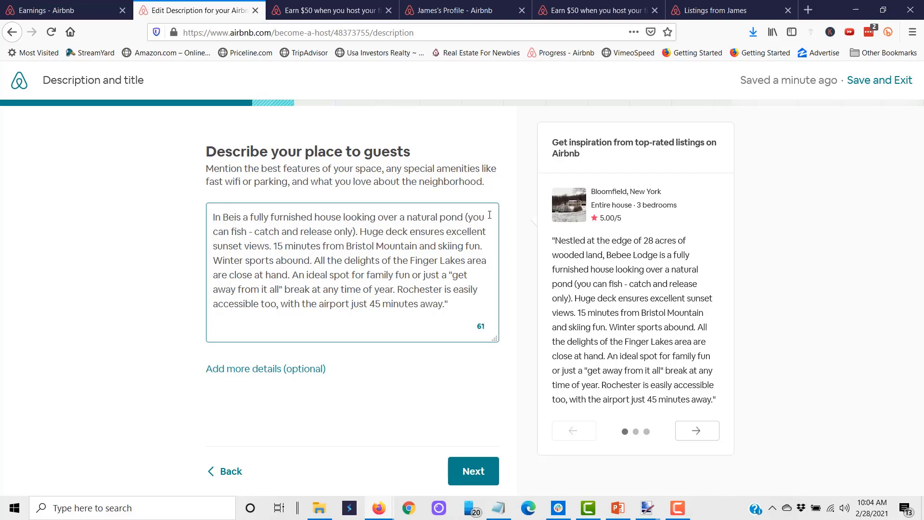
text(autiful )
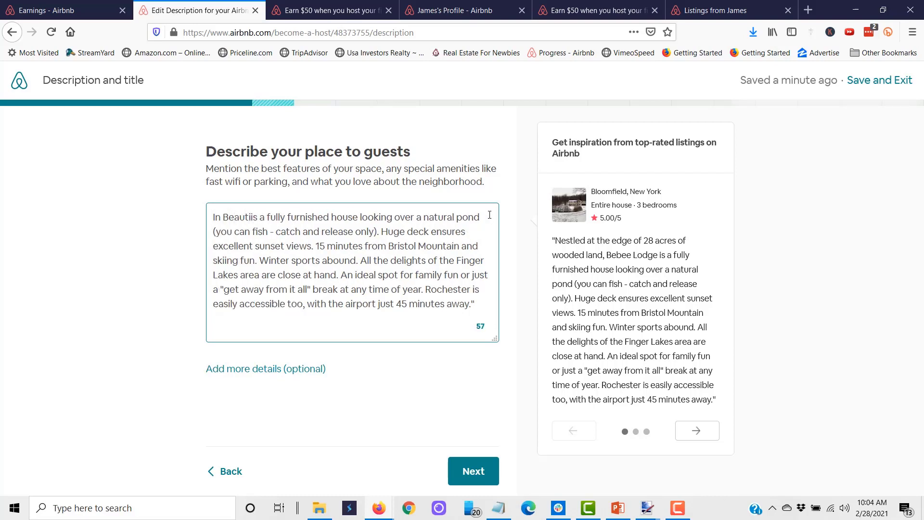
text(Roche)
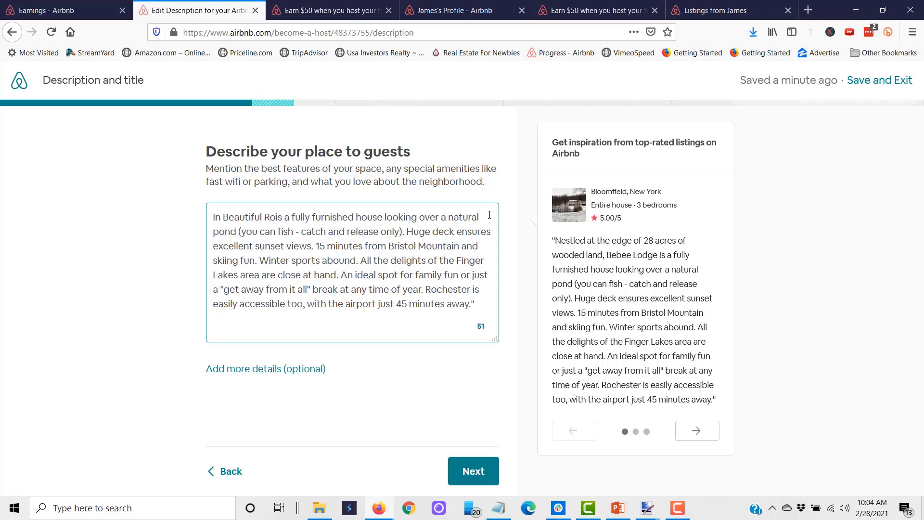
text(ster)
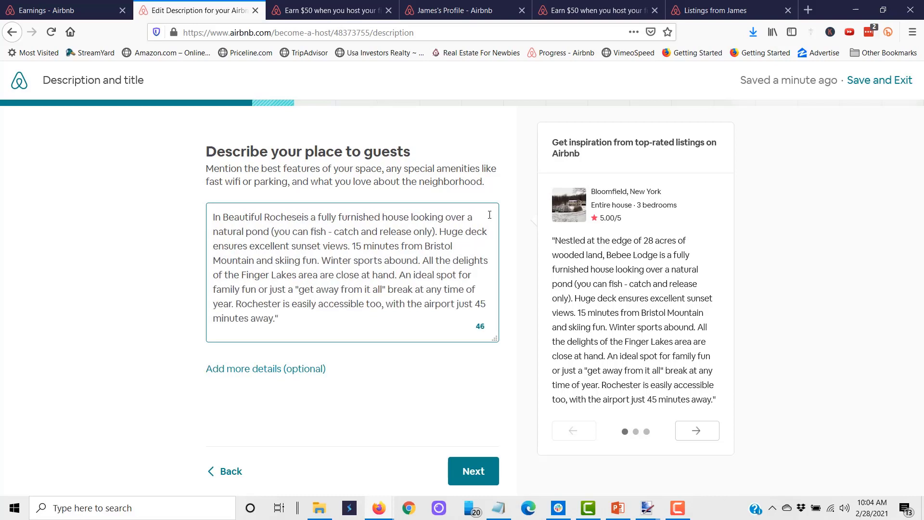
text( NY,)
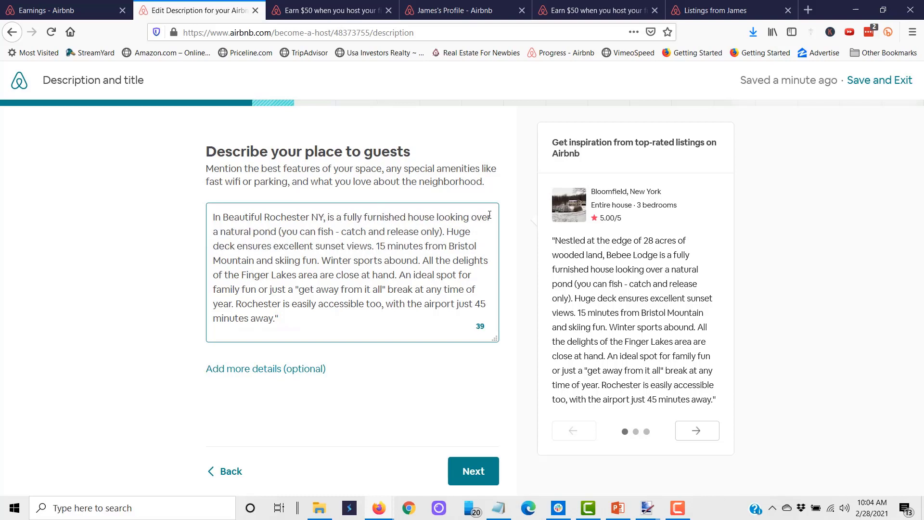
text( we)
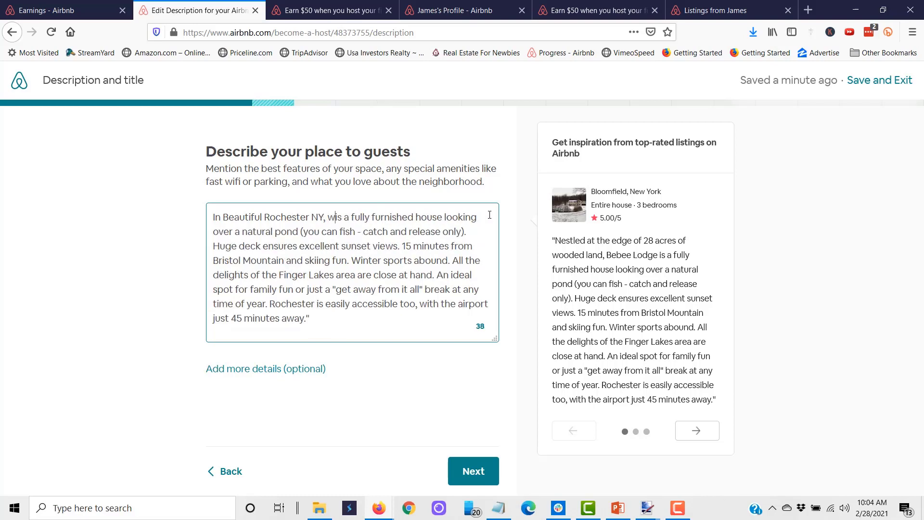
text( have )
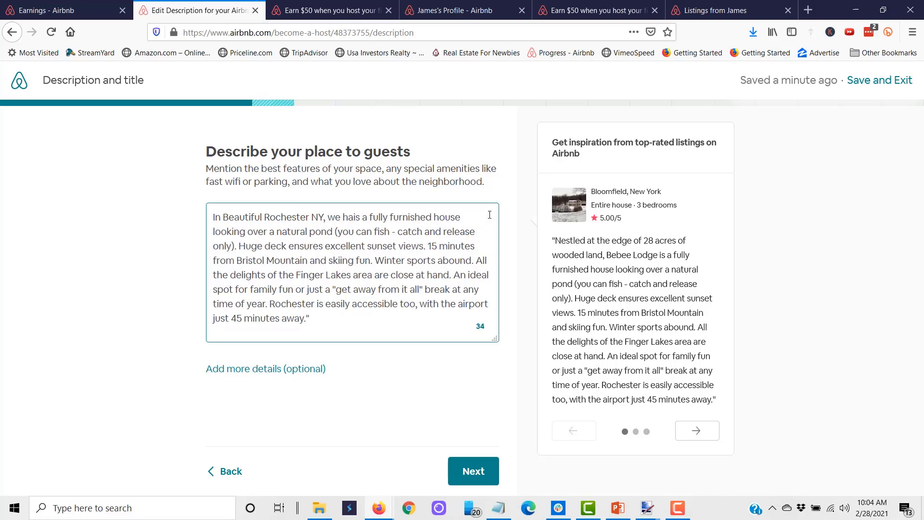
text(this)
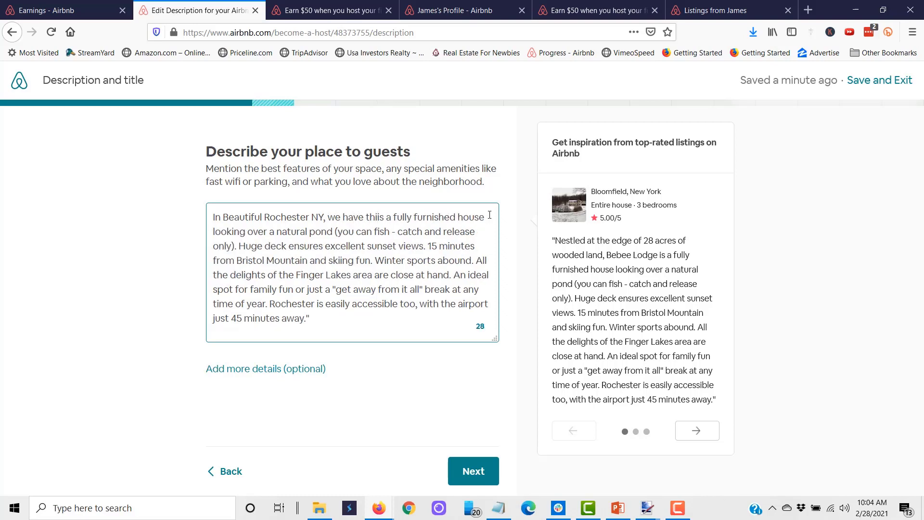
key(Delete)
key(Delete)
key(Delete)
key(Delete)
key(Delete)
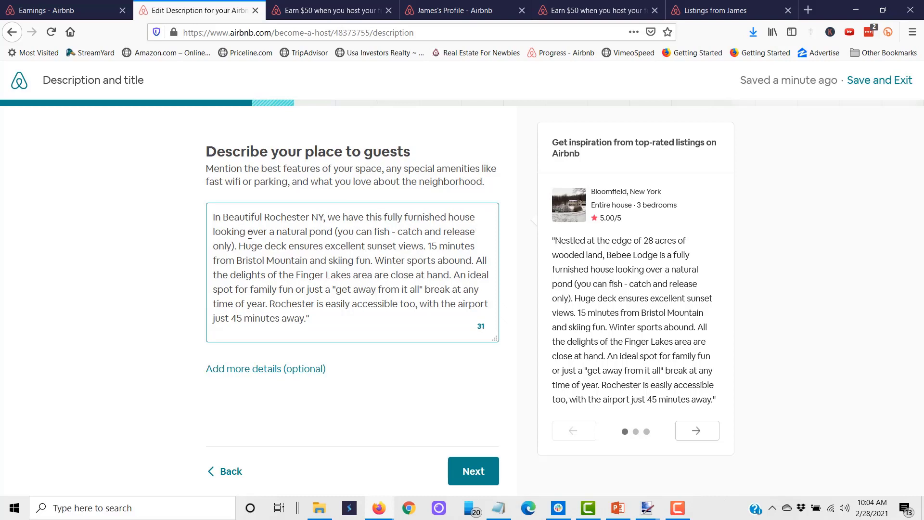
Step: Replace the description's phrase about the natural pond and catch-and-release fishing with "Near everything."
drag(249, 234, 242, 240)
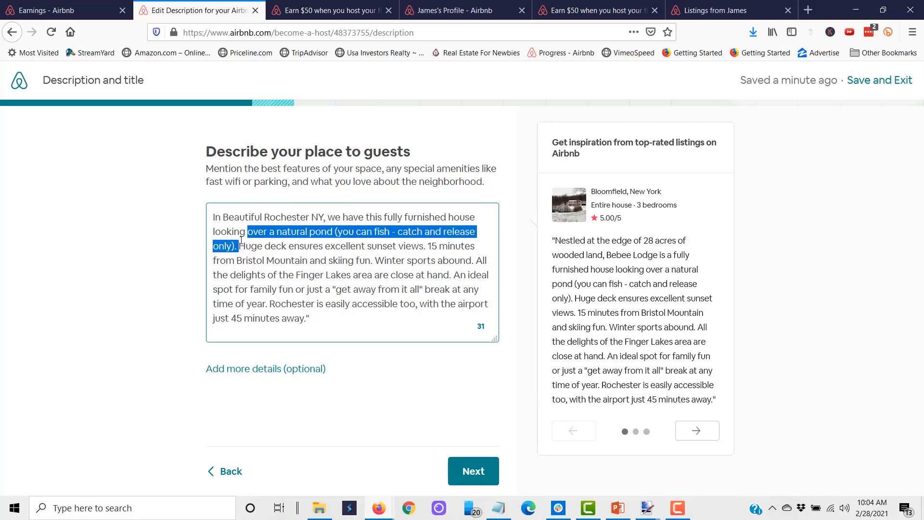
text(Near e)
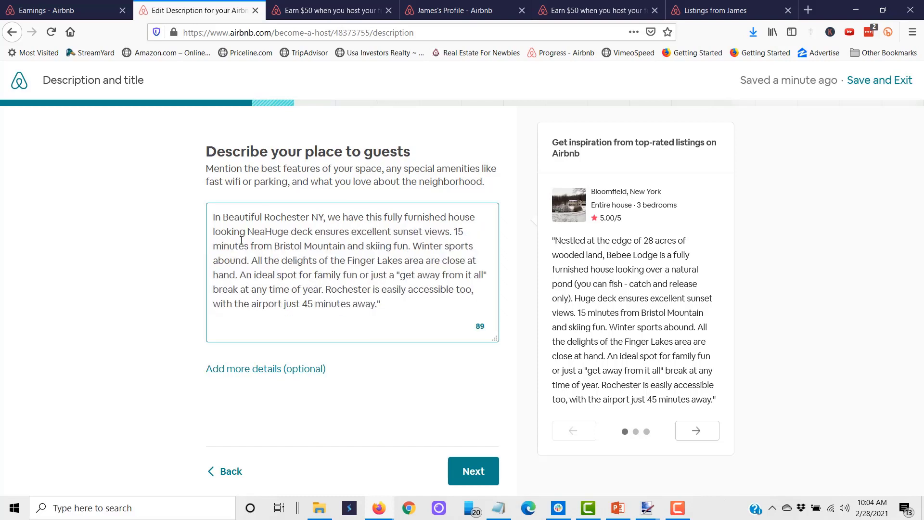
text(veryth)
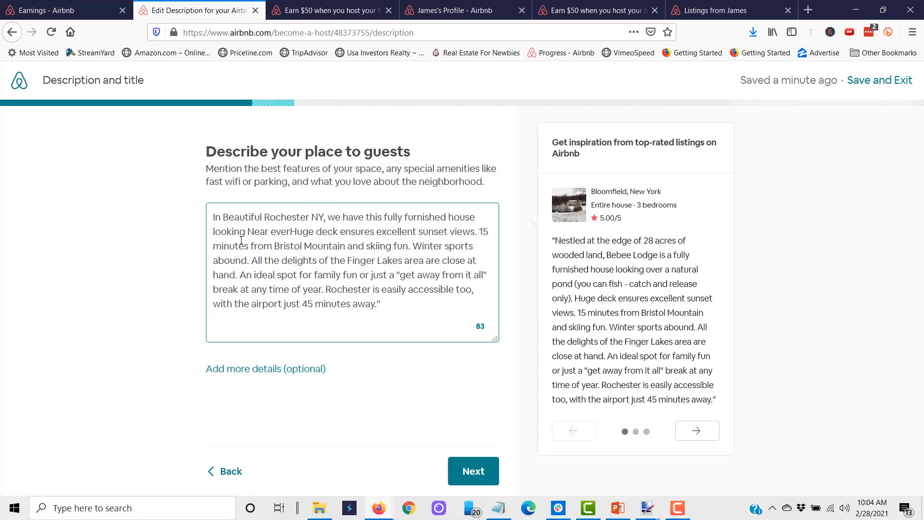
text(ing.)
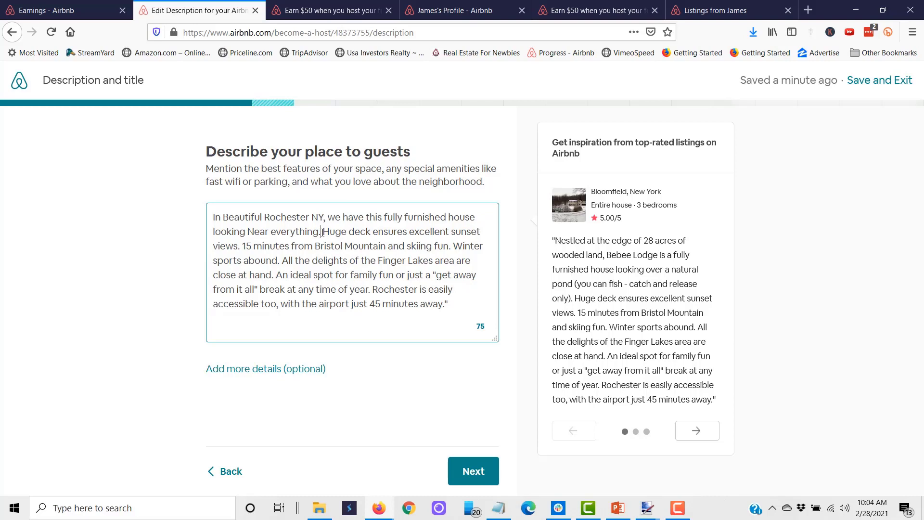
Step: Delete the sentences about the huge deck, Bristol Mountain and winter sports from the description and continue to the listing title
drag(323, 232, 279, 260)
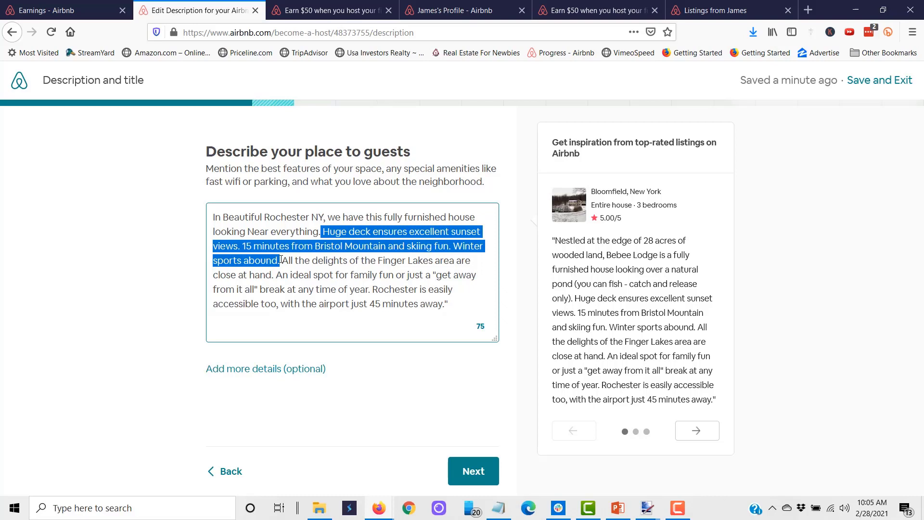
key(BackSpace)
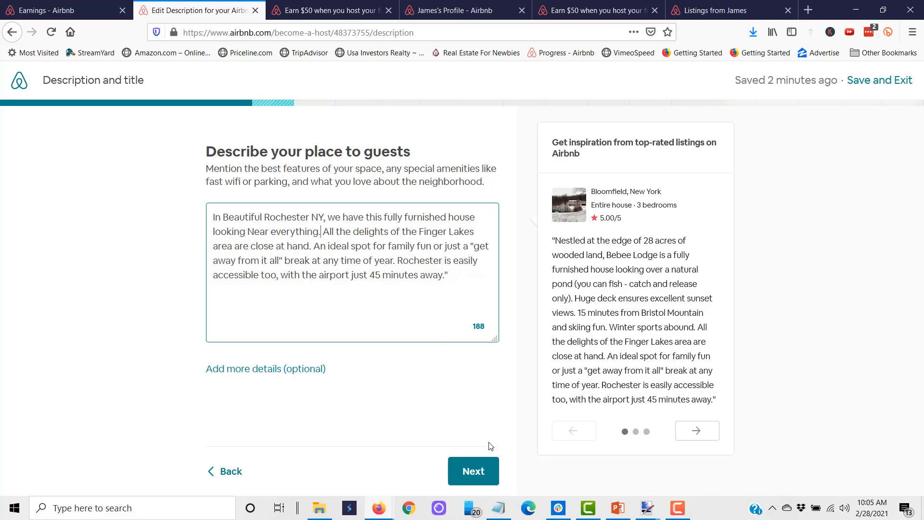
click(486, 475)
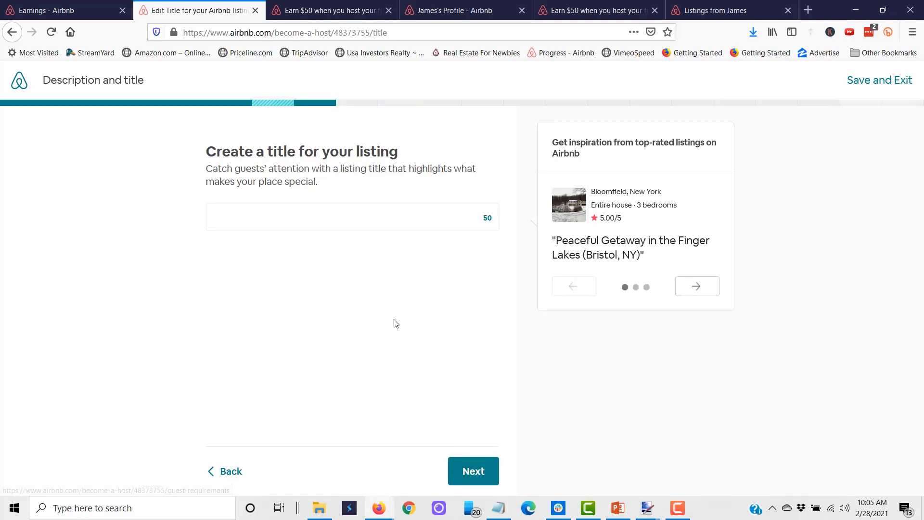
Step: Compare the sample titles of top-rated listings and copy the Bloomfield one, "Peaceful Getaway in the Finger Lakes (Bristol, NY)", into the listing title
click(291, 210)
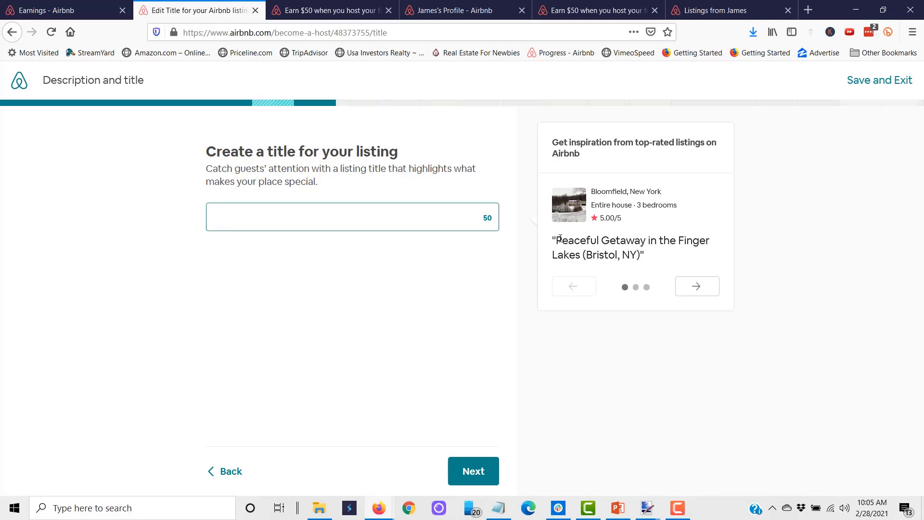
click(698, 286)
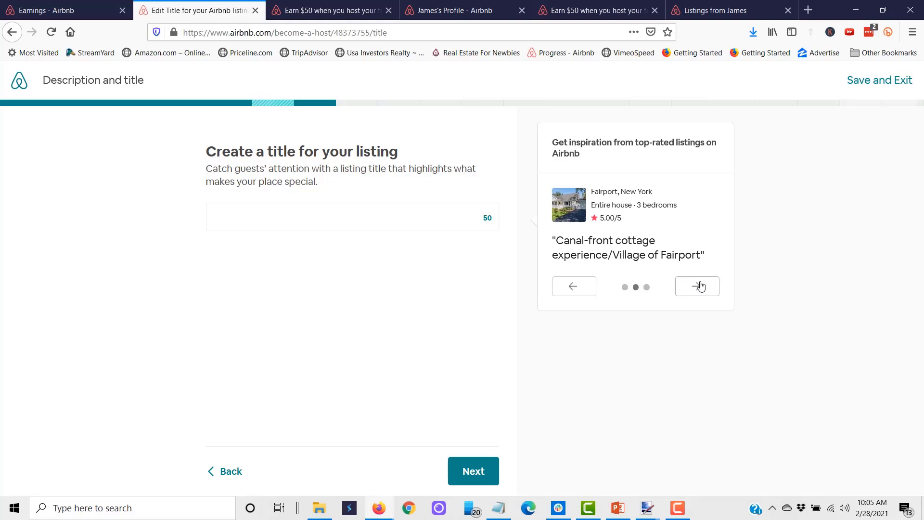
click(698, 286)
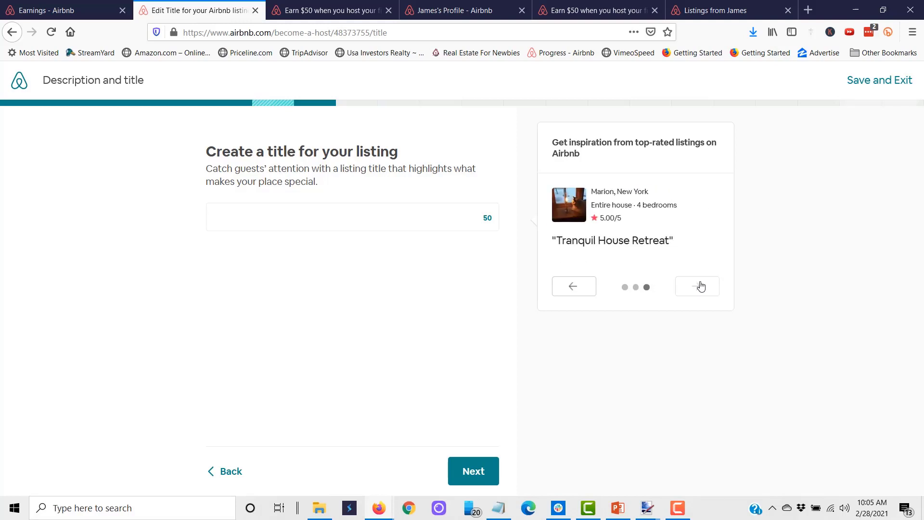
click(567, 292)
click(570, 291)
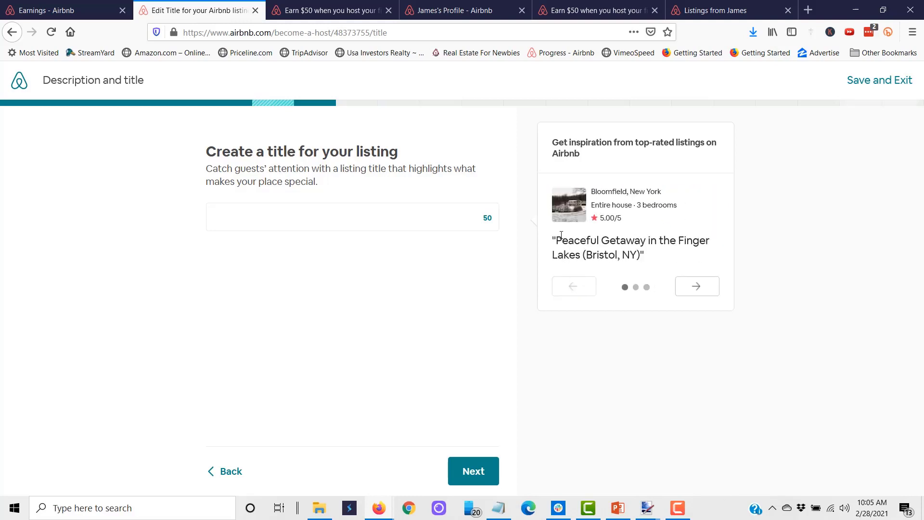
drag(556, 239, 694, 275)
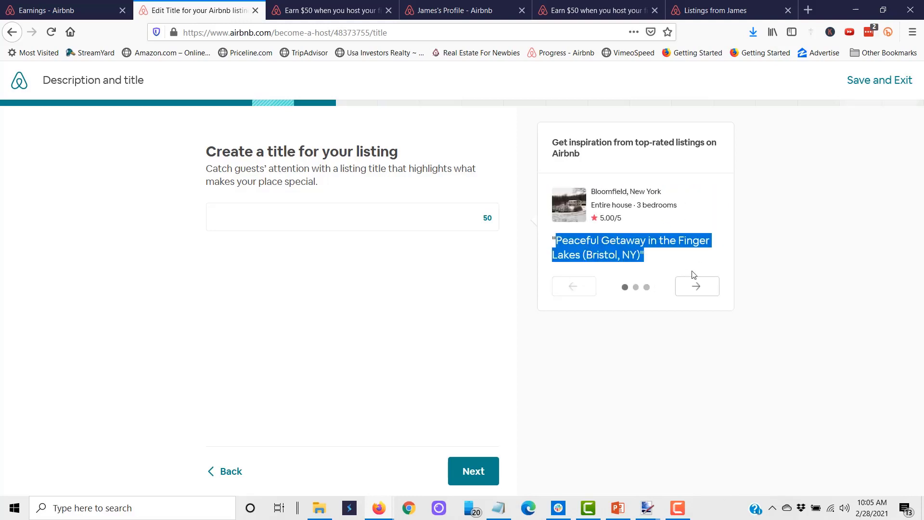
right_click(618, 259)
click(626, 268)
click(264, 216)
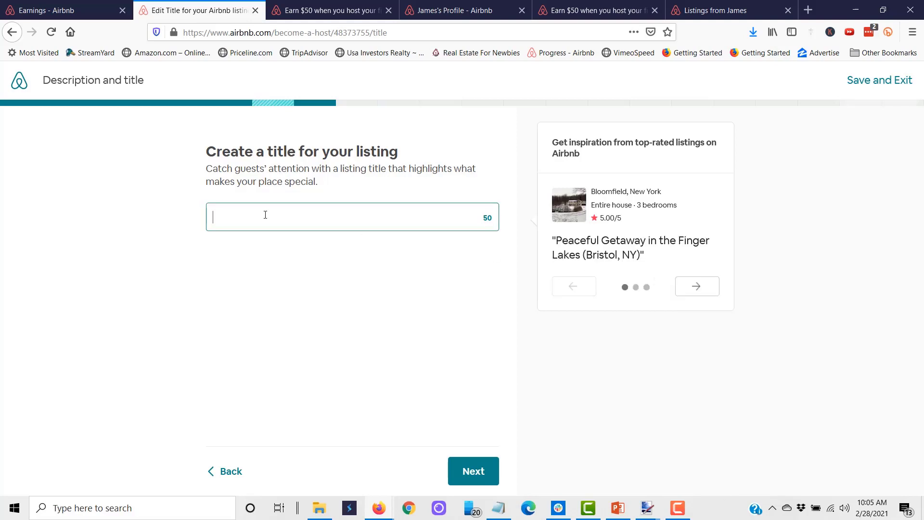
right_click(264, 216)
click(299, 260)
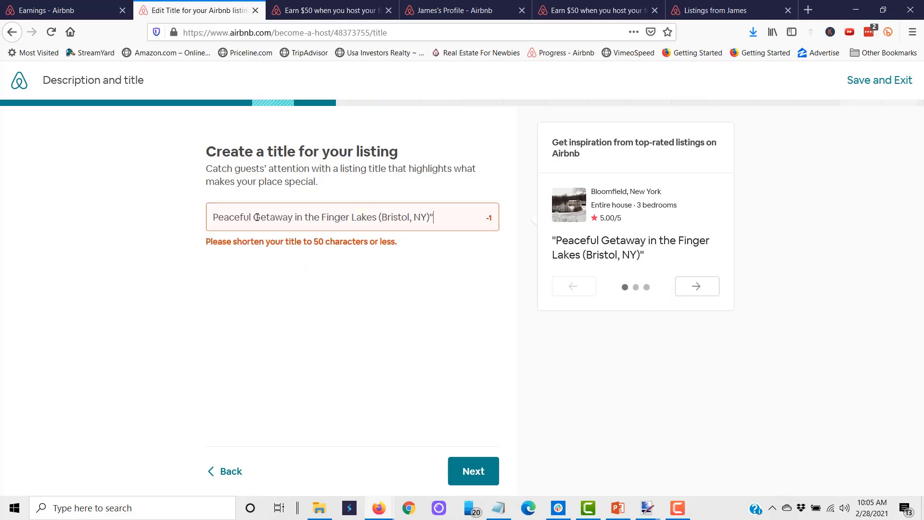
Step: Replace "the Finger Lakes (Bristol" in the listing title with "the Rochester Area"
drag(296, 217, 380, 217)
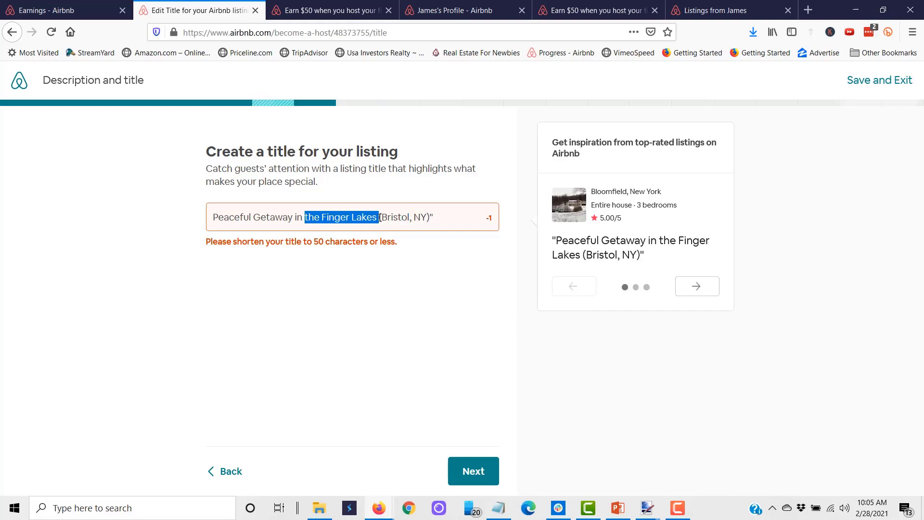
text(the Roch)
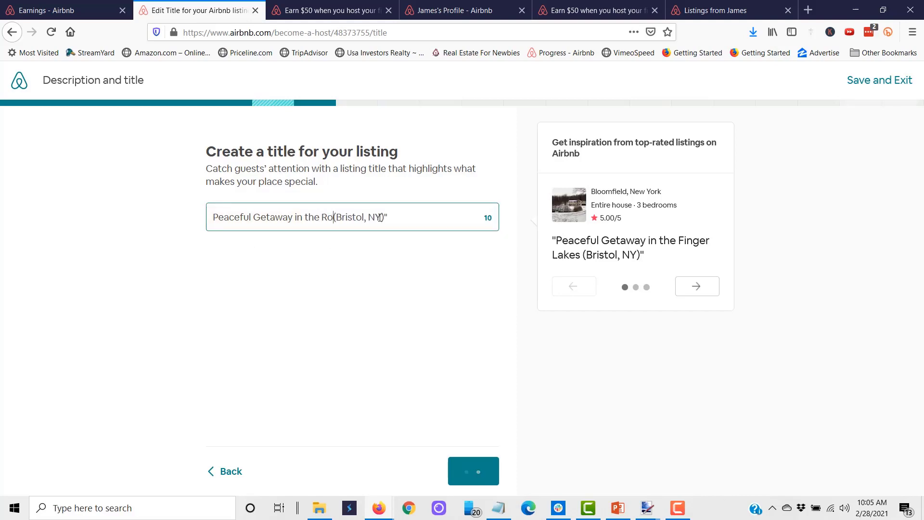
text(ester )
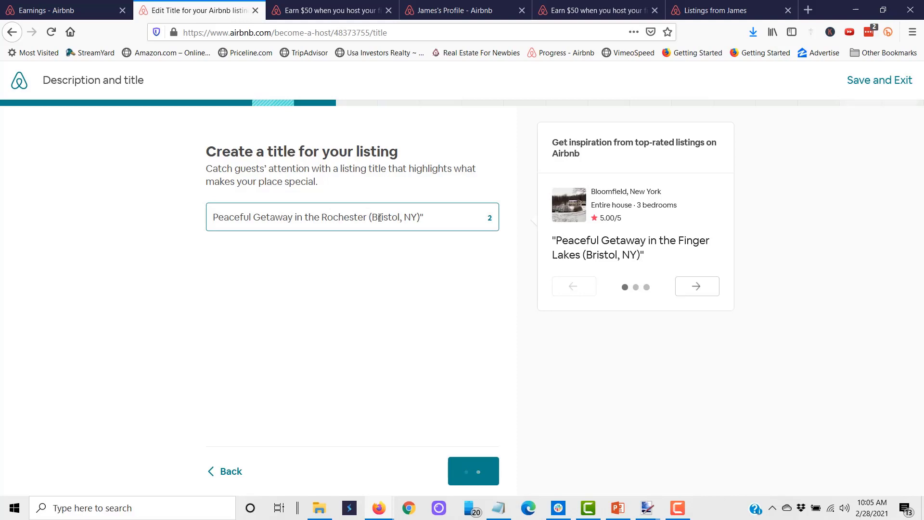
text(Area)
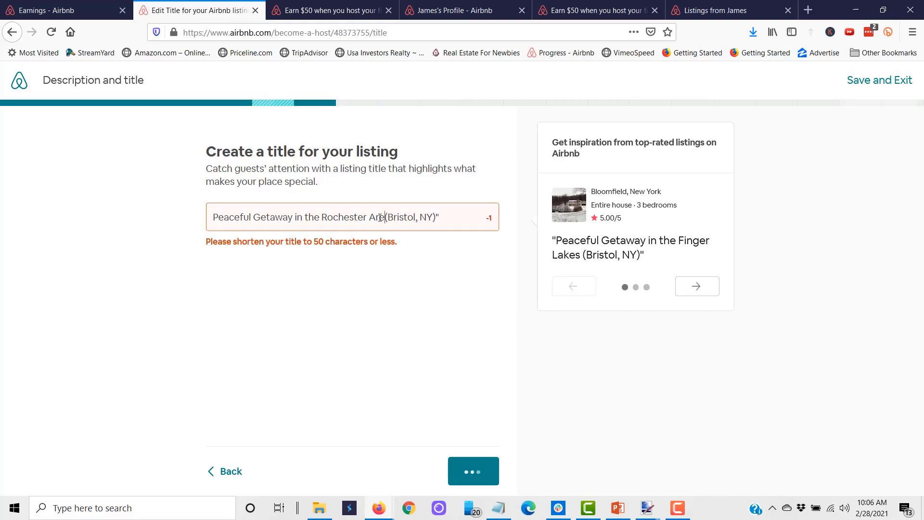
key(Delete)
key(Delete)
key(Delete)
key(Delete)
key(Delete)
key(Delete)
key(Delete)
key(Delete)
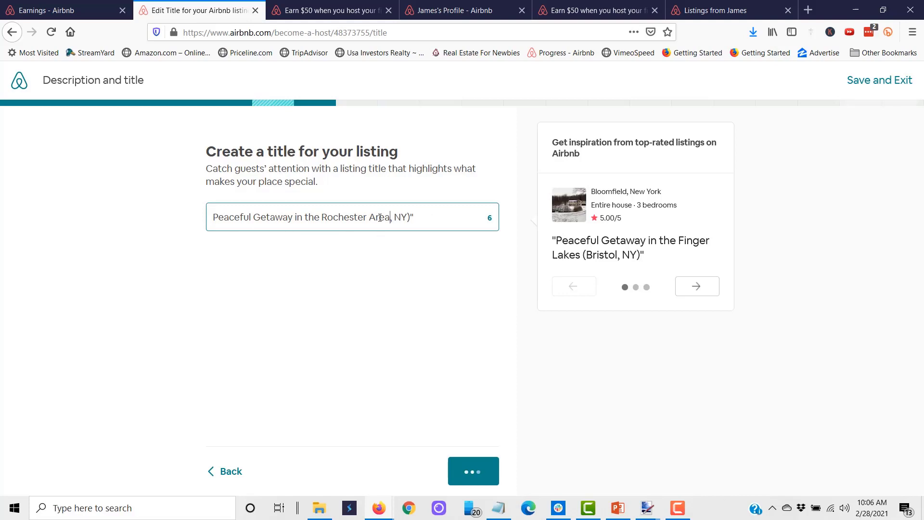
Step: Move "Area" behind "NY" and remove the stray bracket and quotation mark, making the title "Peaceful Getaway in the Rochester, NY Area"
key(BackSpace)
key(BackSpace)
key(BackSpace)
key(BackSpace)
key(BackSpace)
text(Area)
key(Delete)
key(Delete)
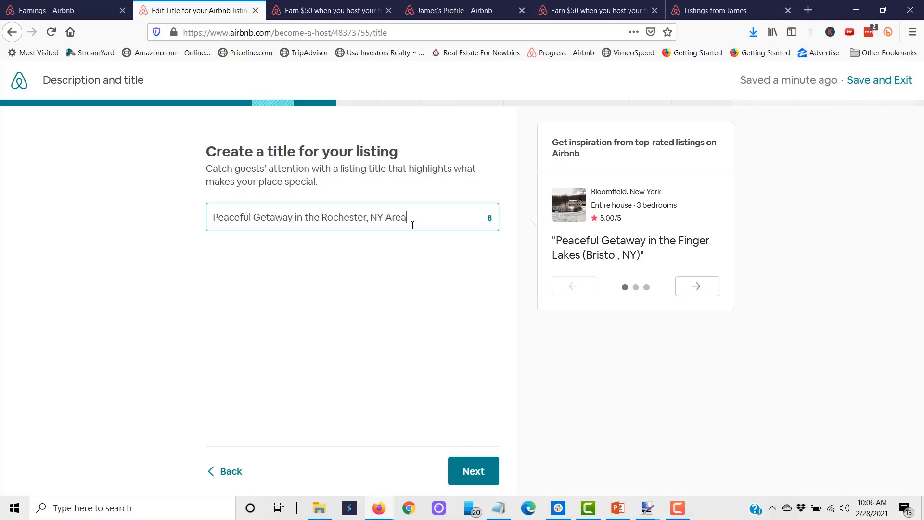
Step: Reword the listing title to "Peaceful Getaway Rochester NY Area Near Everything" and continue to the guest requirements
click(705, 291)
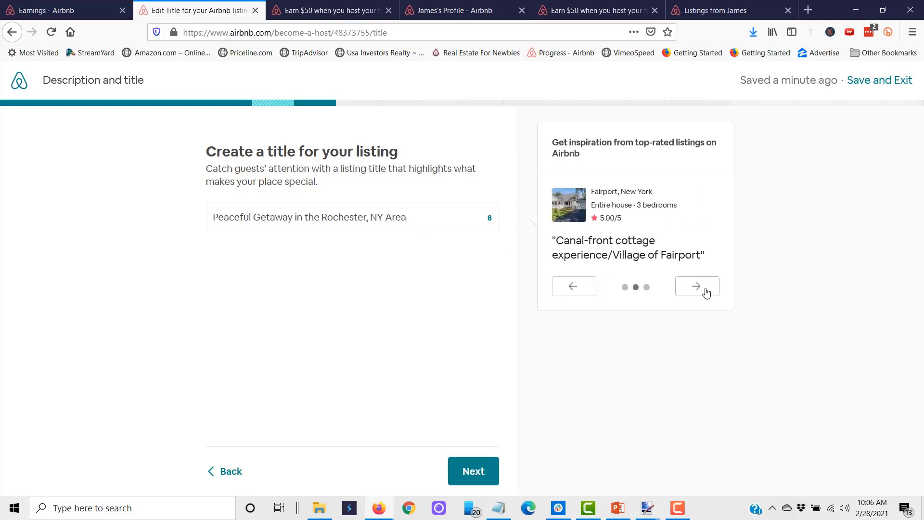
click(408, 218)
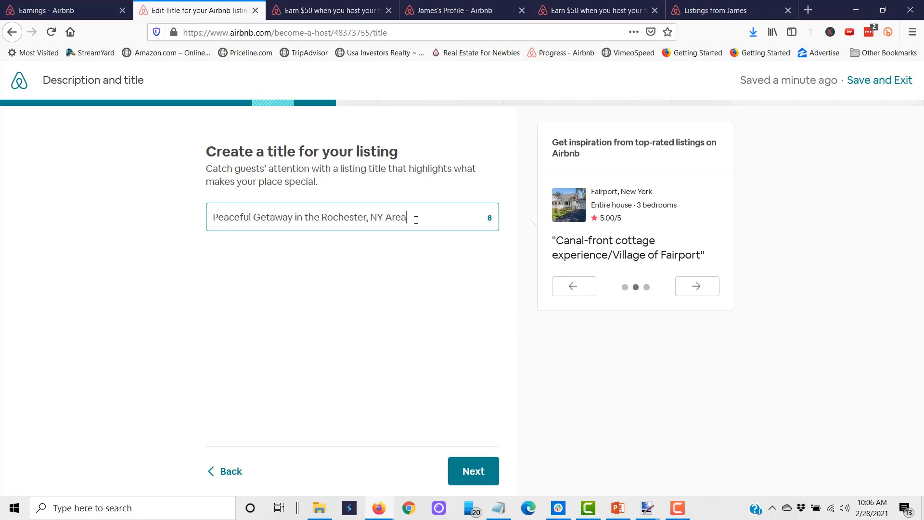
text(Near)
drag(318, 219, 296, 218)
key(BackSpace)
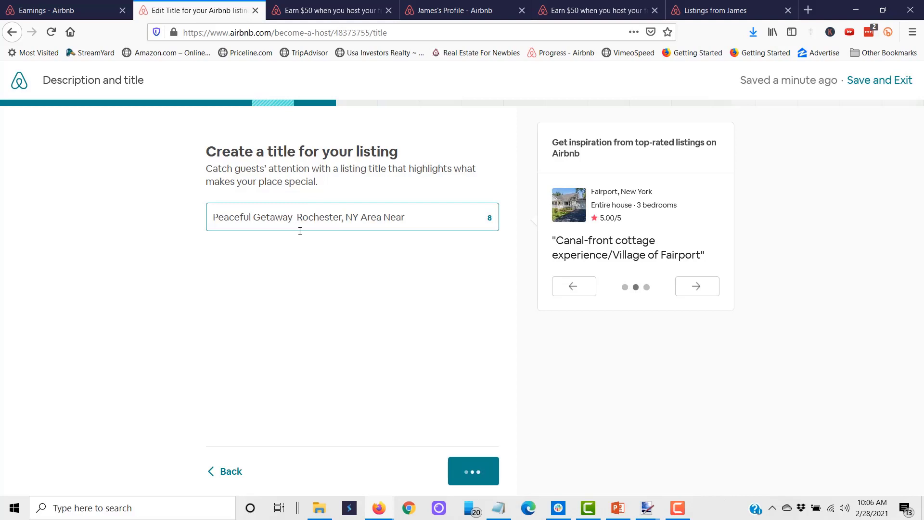
key(BackSpace)
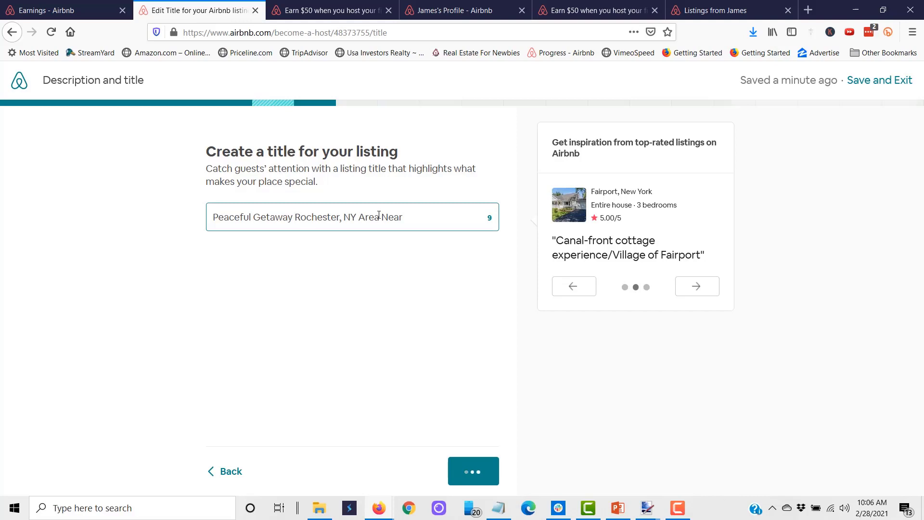
text(Everything)
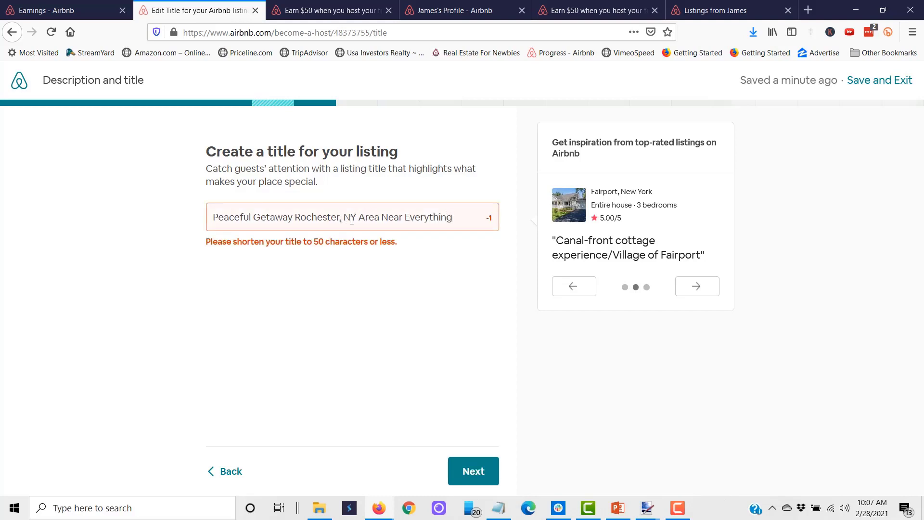
key(BackSpace)
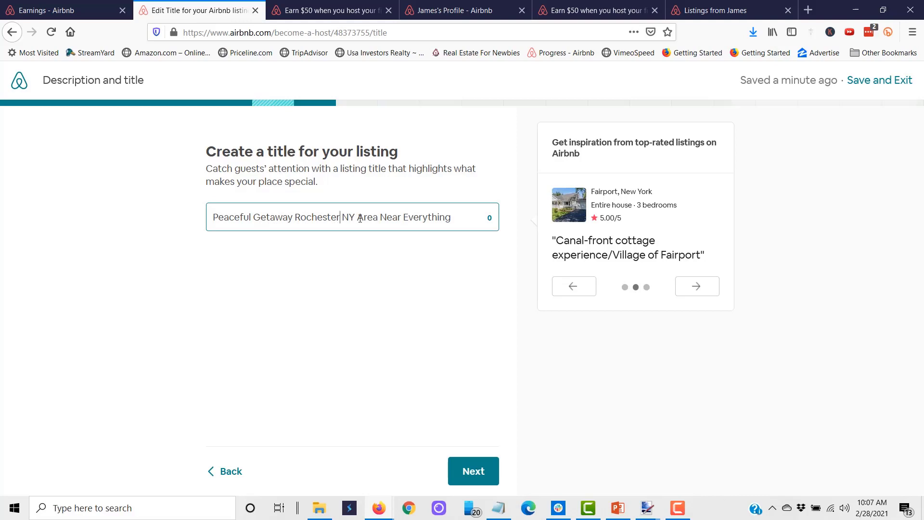
click(456, 473)
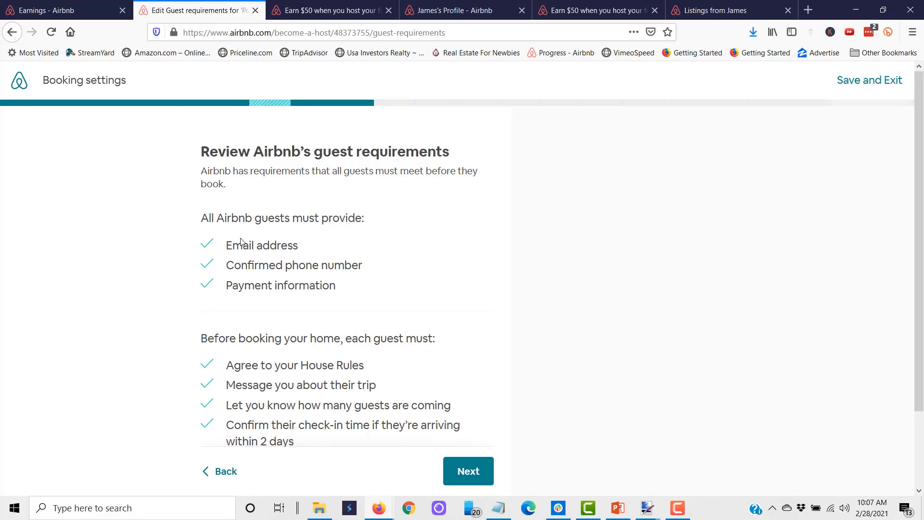
Step: Review the guest requirements and add the additional requirement of a government-issued ID submitted to Airbnb
scroll(243, 241, down, 2)
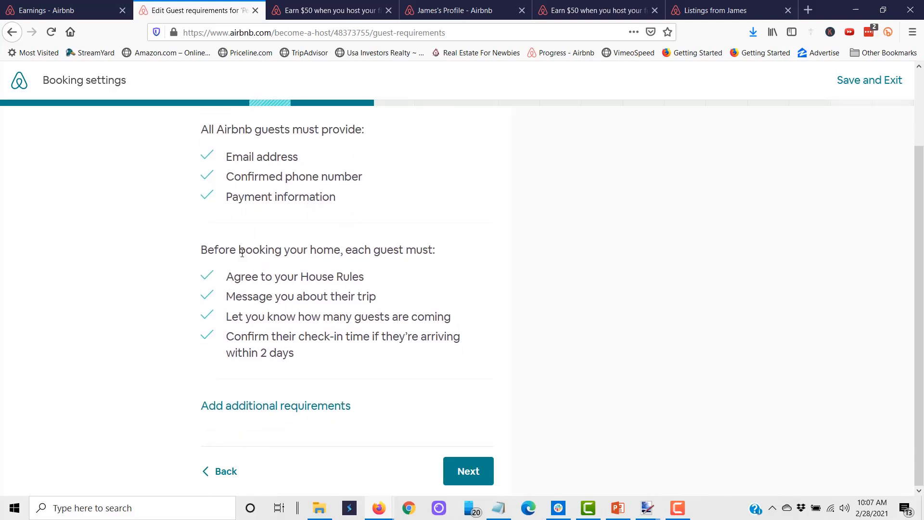
scroll(241, 243, up, 1)
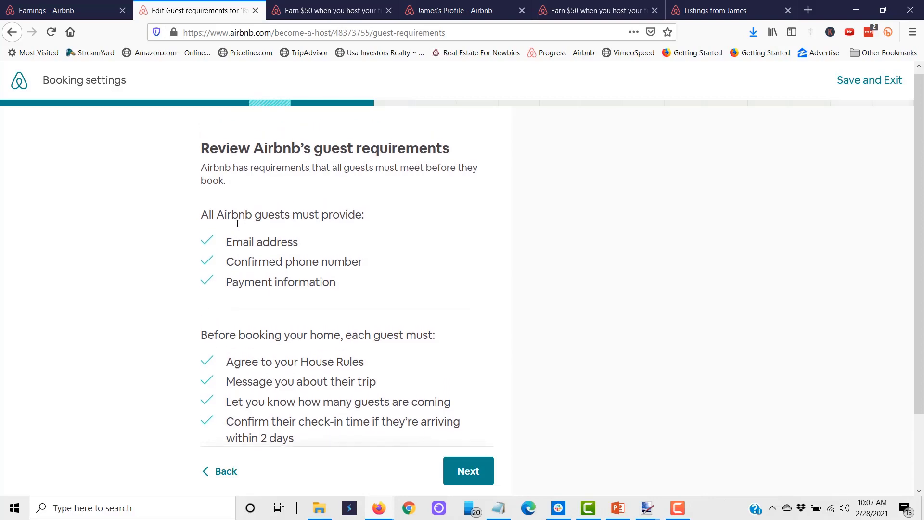
scroll(237, 223, down, 2)
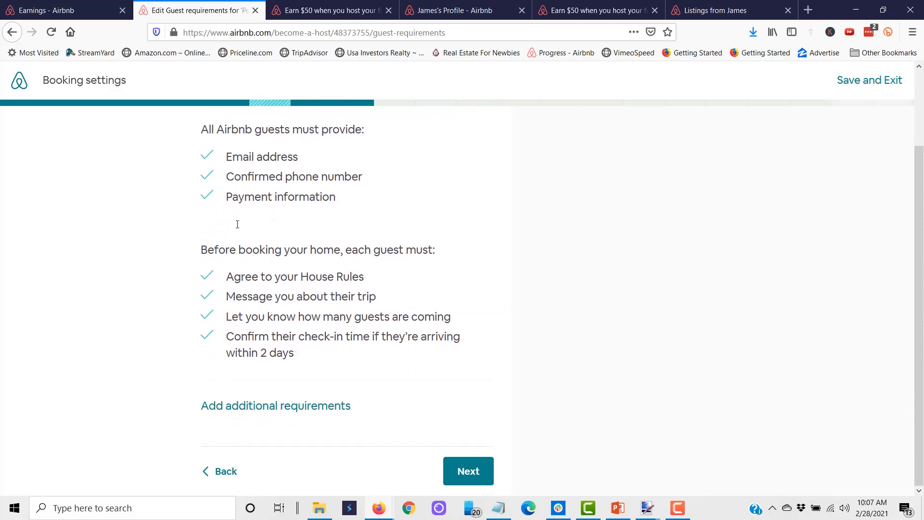
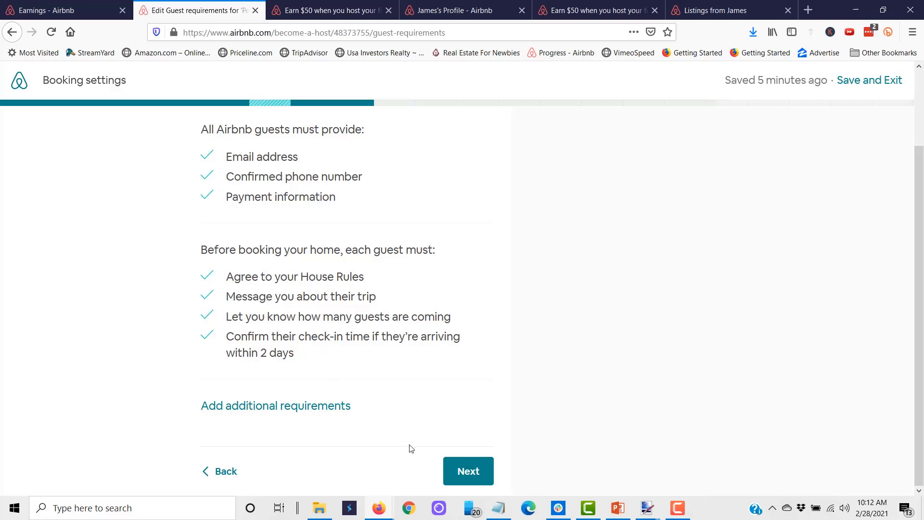
click(263, 410)
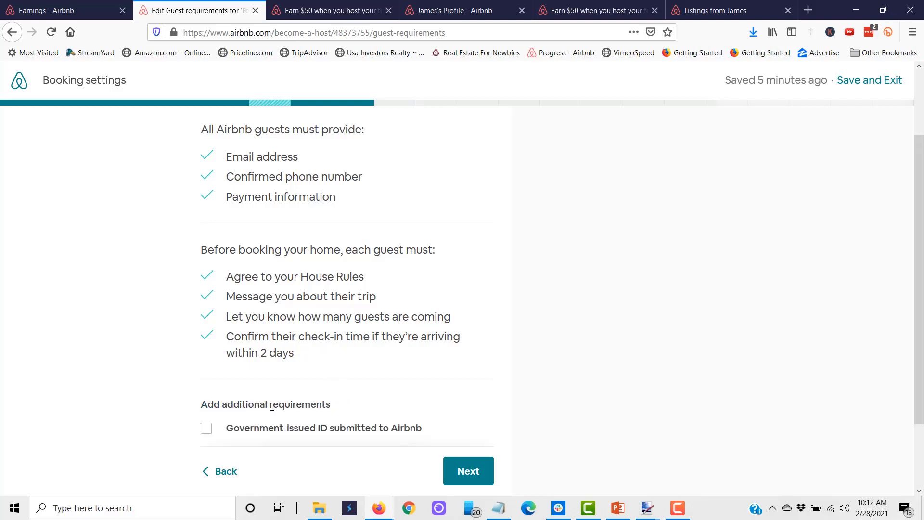
scroll(303, 403, down, 2)
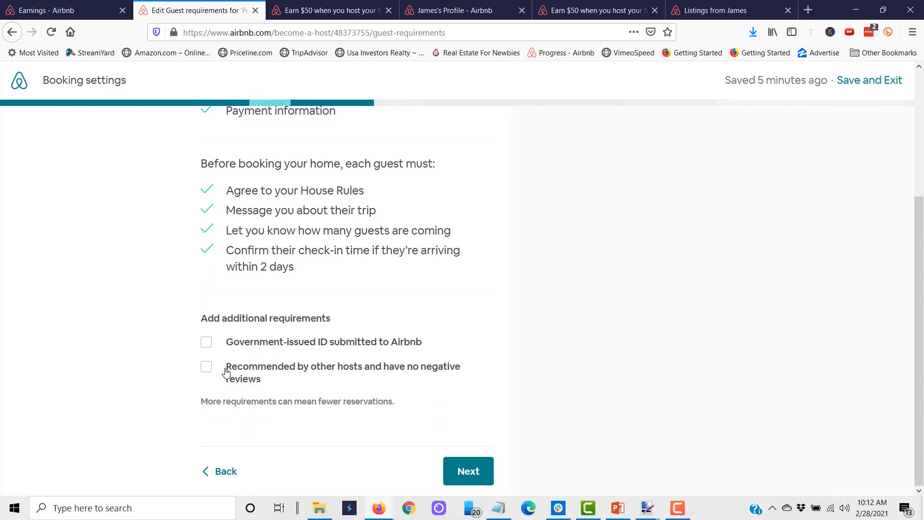
click(207, 344)
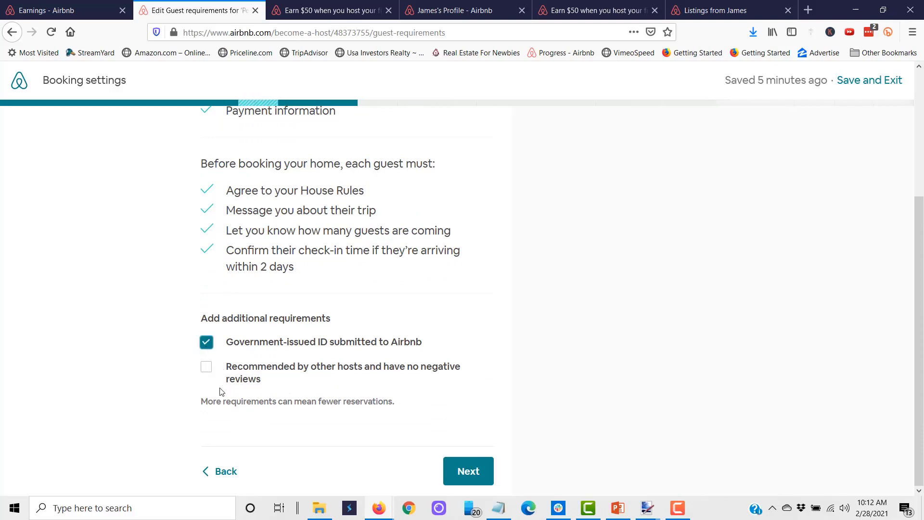
Step: Toggle the requirement that guests be recommended by other hosts with no negative reviews and continue to the house rules
click(206, 368)
click(207, 371)
click(481, 479)
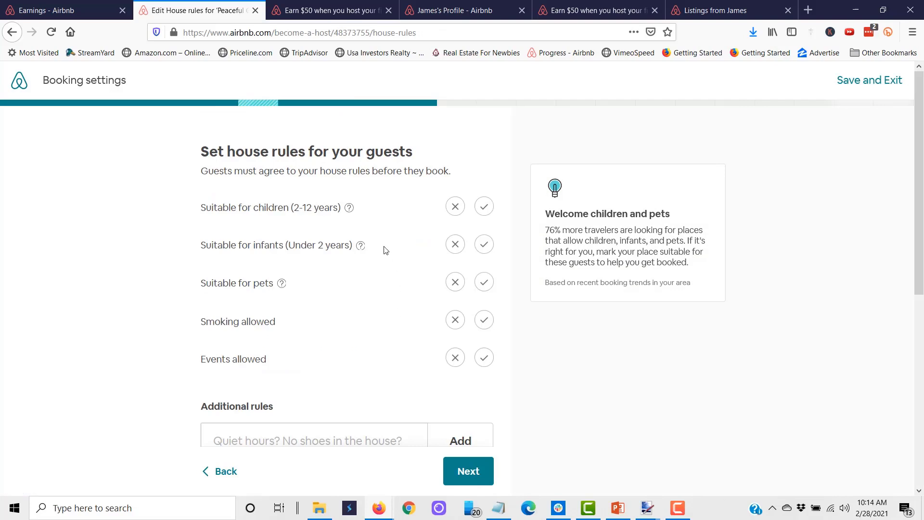
Step: Mark the home as suitable for children (2-12 years) and for infants (under 2 years)
click(485, 210)
click(454, 209)
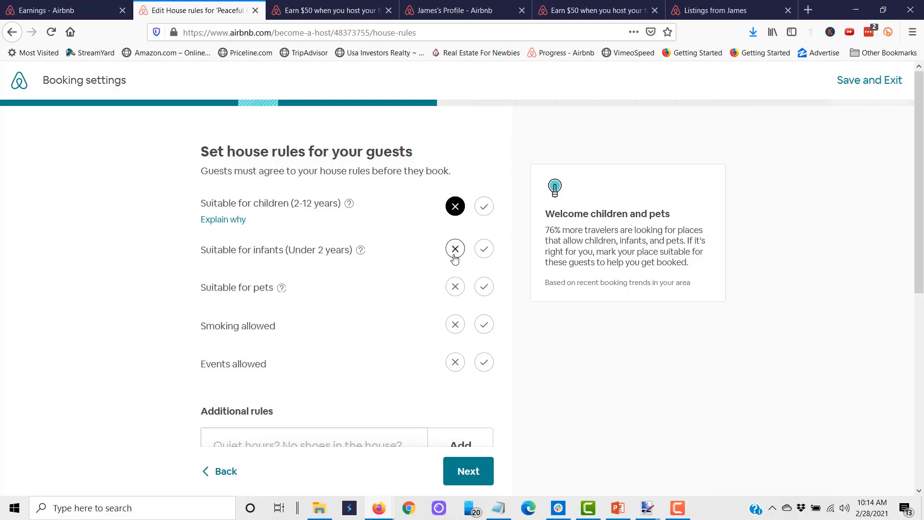
click(485, 245)
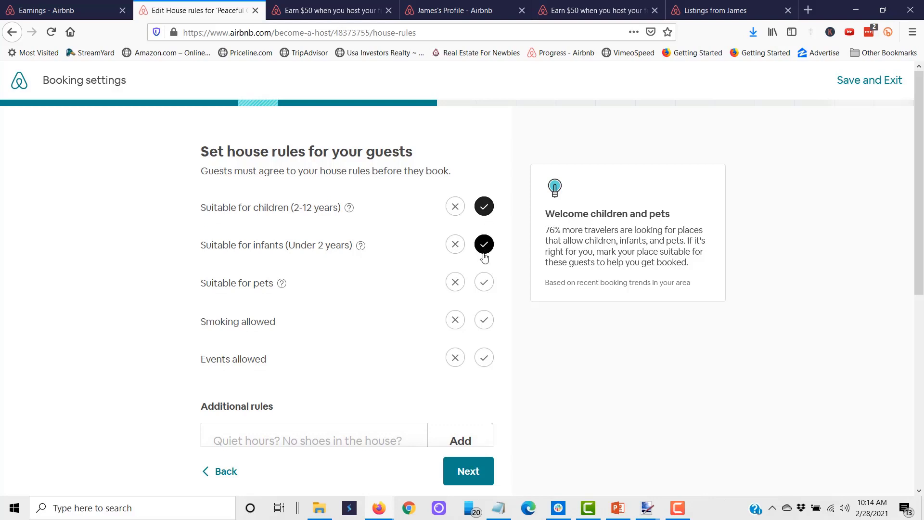
Step: Set the house rules to not suitable for pets, no smoking allowed and no events allowed
click(457, 284)
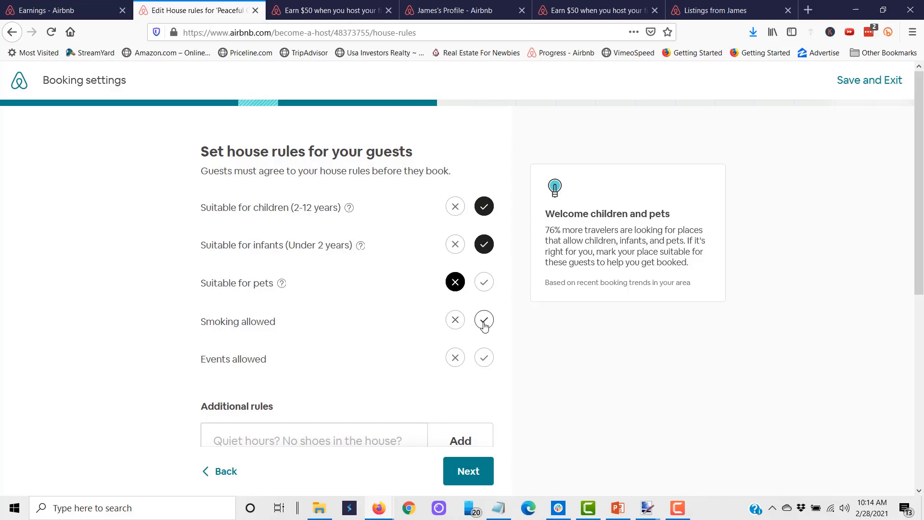
click(456, 320)
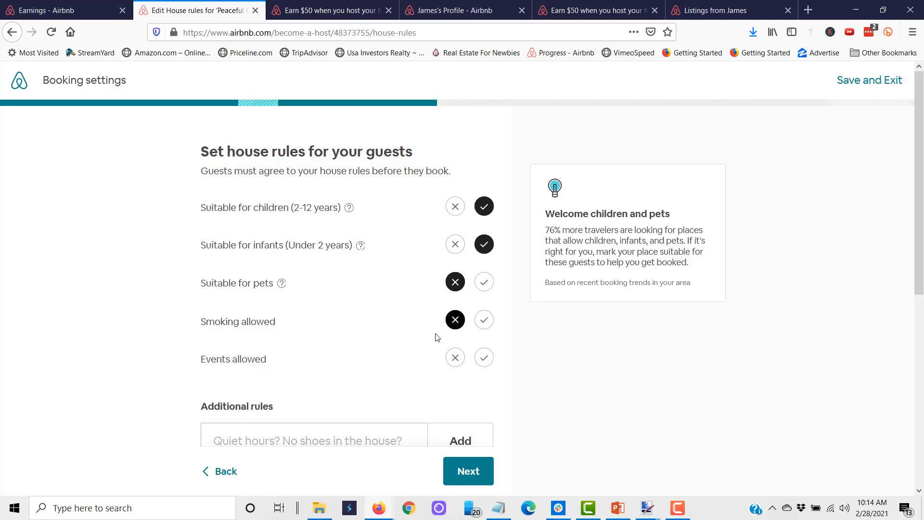
scroll(433, 344, down, 4)
scroll(432, 347, up, 3)
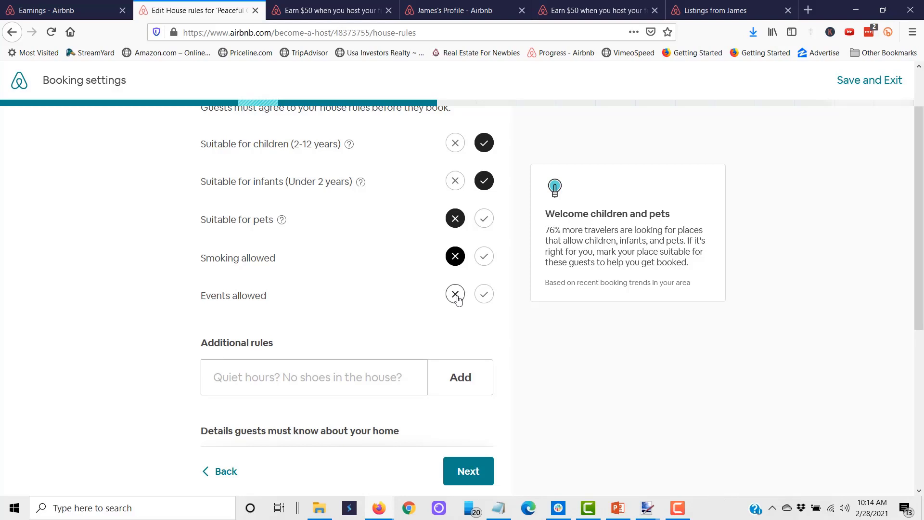
right_click(457, 301)
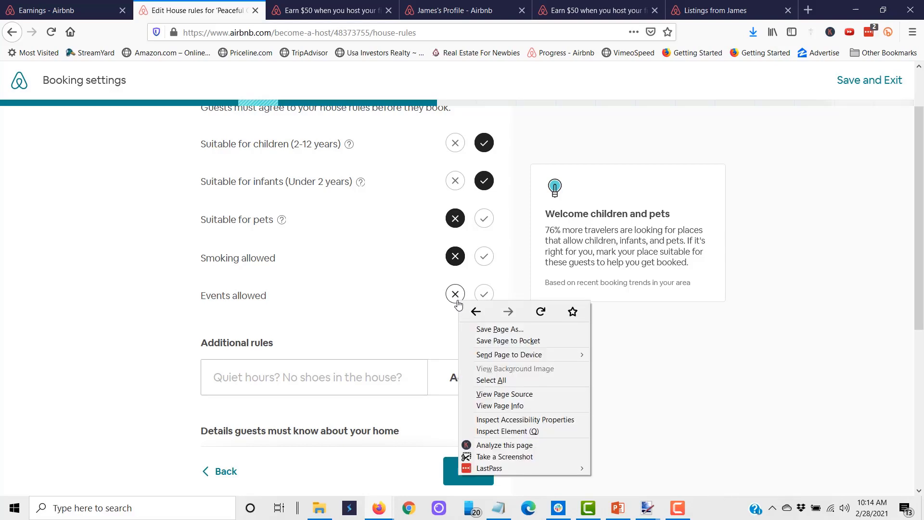
click(408, 335)
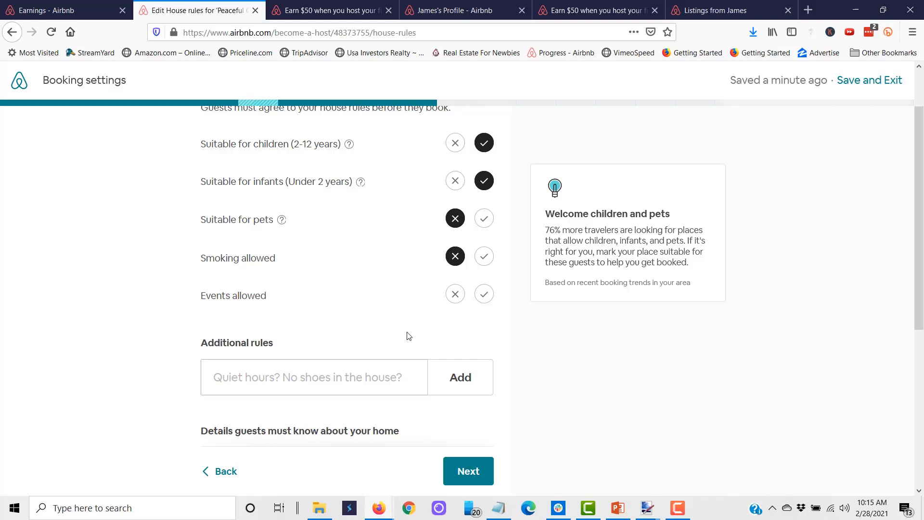
click(458, 295)
Step: Add "12am-6am" as an additional house rule
scroll(401, 332, down, 3)
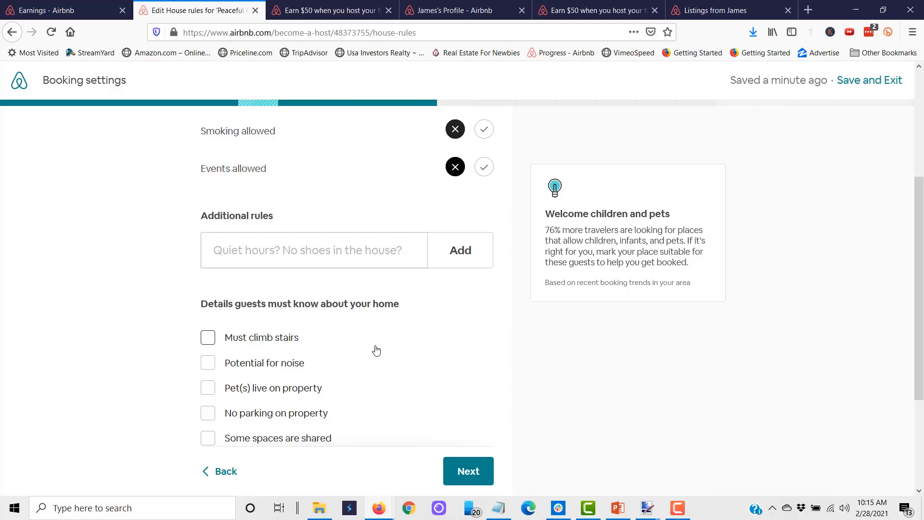
scroll(376, 351, down, 2)
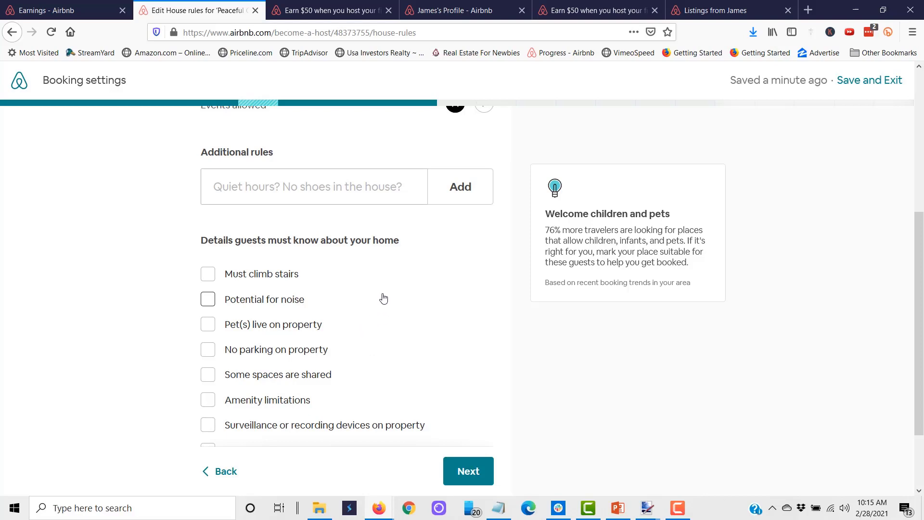
click(307, 199)
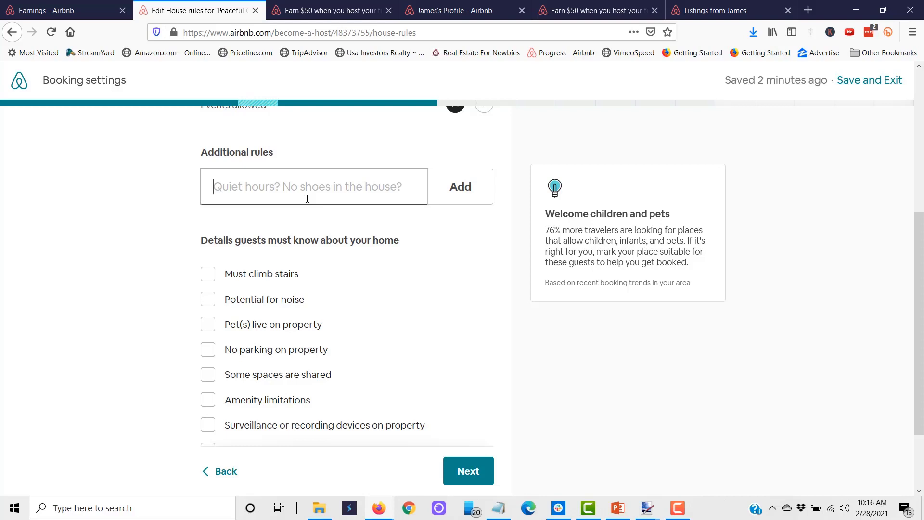
text(12)
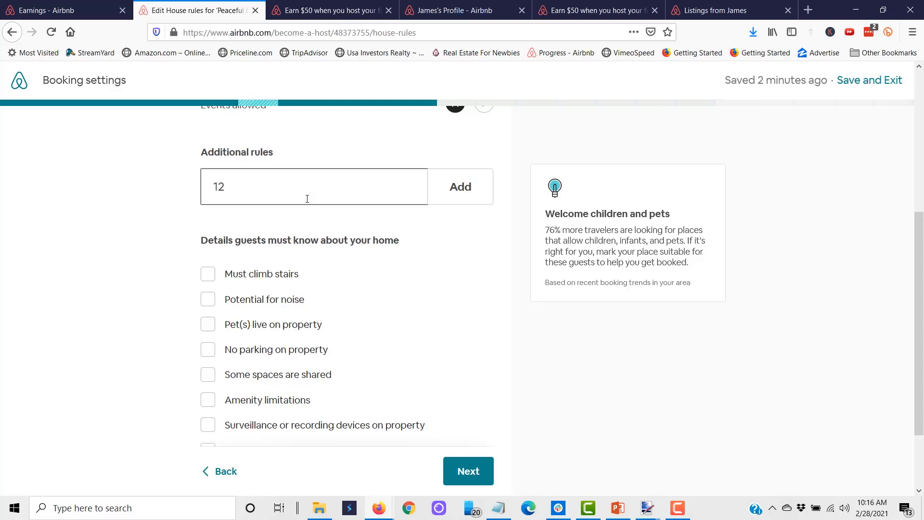
text(am-6am)
click(457, 186)
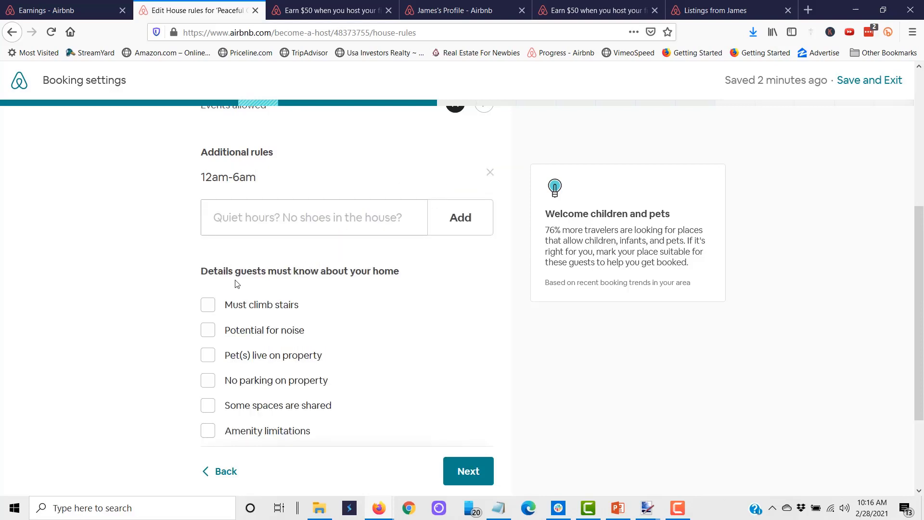
Step: Declare that guests must climb stairs and describe them as "2 flightst to 2 of the bedrooms"
scroll(237, 284, down, 1)
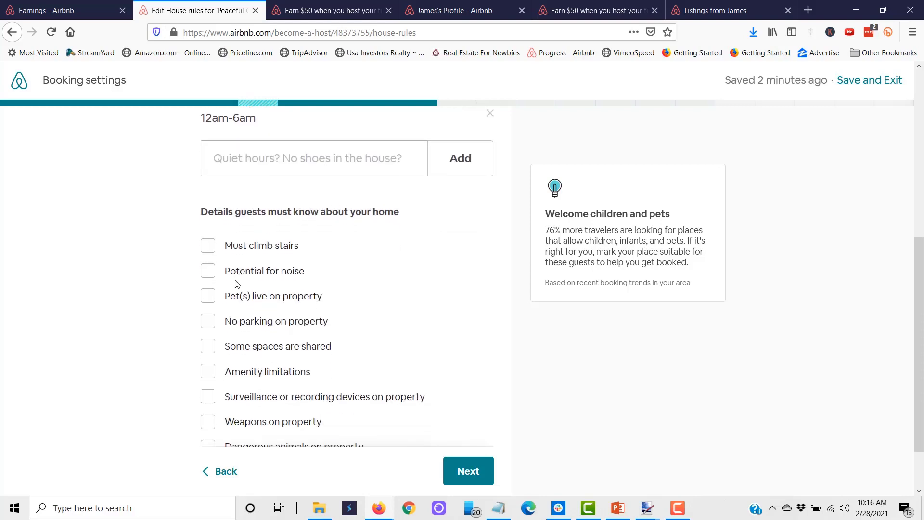
click(209, 241)
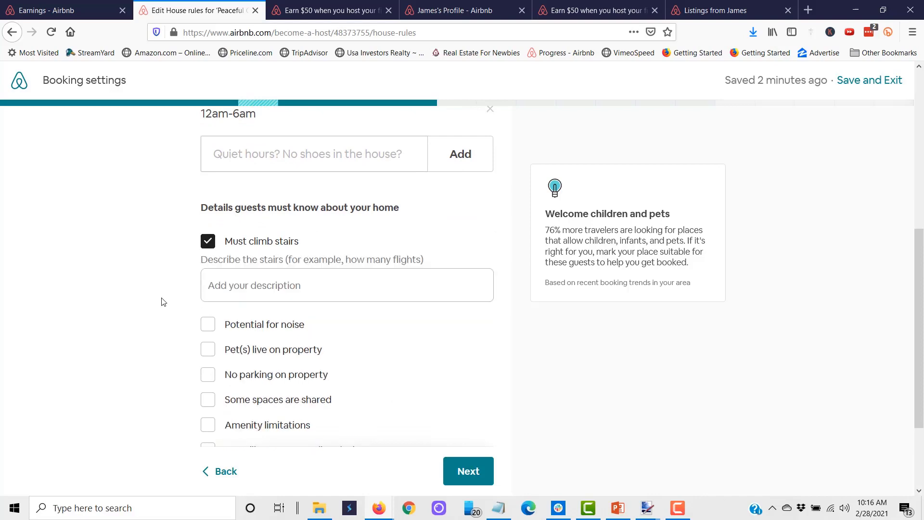
click(244, 284)
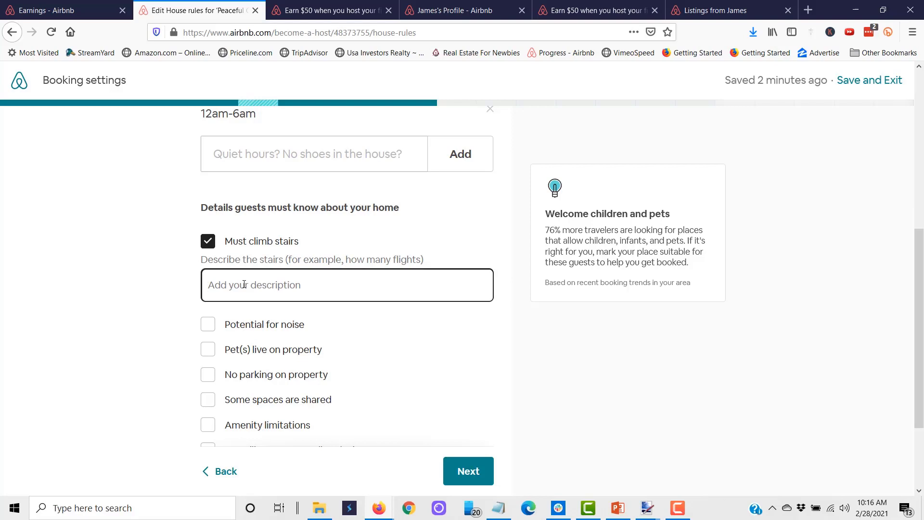
text(2 fli)
key(BackSpace)
key(BackSpace)
text(li)
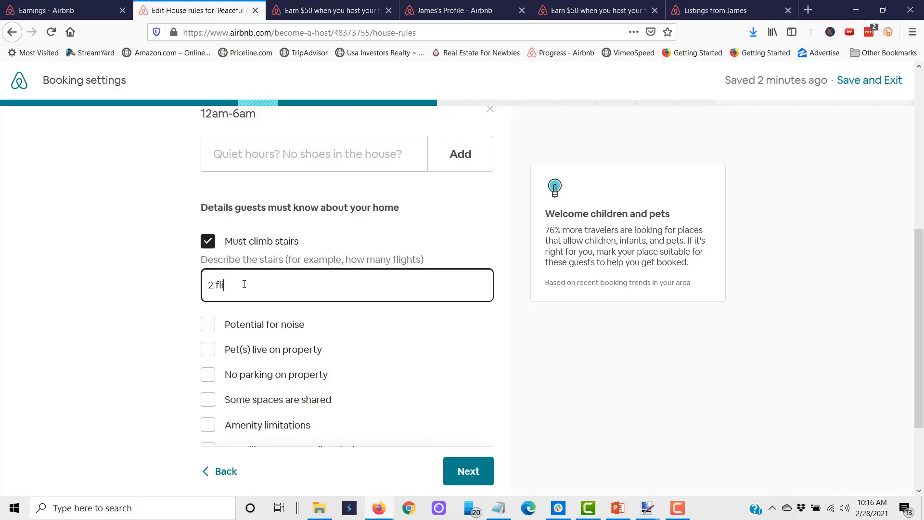
text(ghts to)
text( be)
key(BackSpace)
key(BackSpace)
text(2 of the bedrooms)
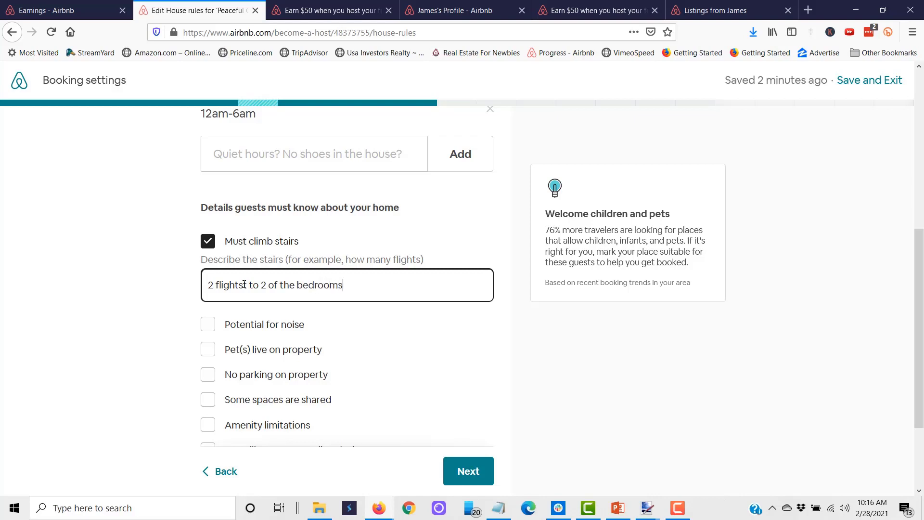
click(183, 337)
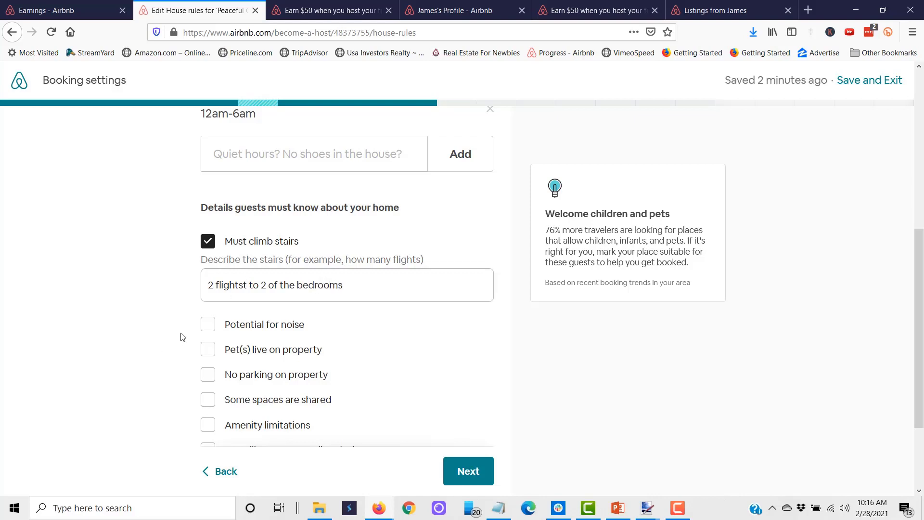
Step: Declare potential for noise with the description "Downtown has events so there could be activity in the evenings"
click(208, 324)
click(223, 373)
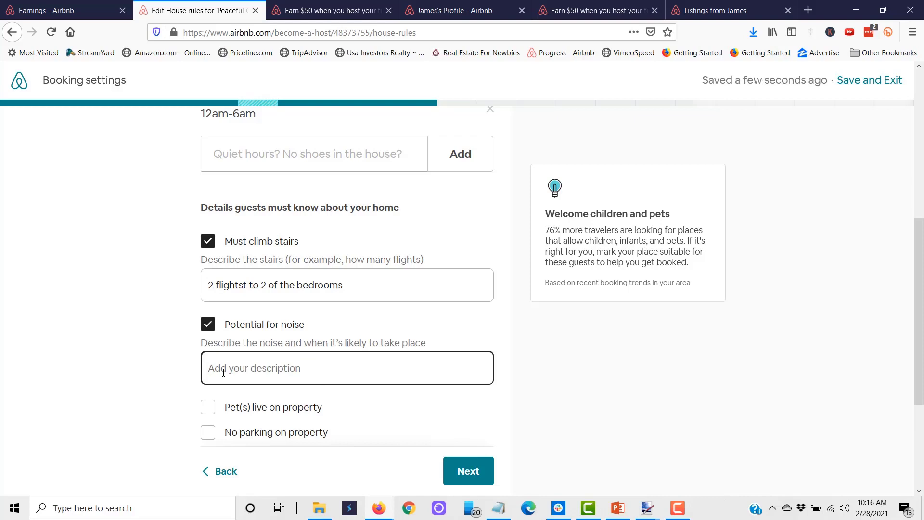
text(do)
key(BackSpace)
key(BackSpace)
text(Downtow)
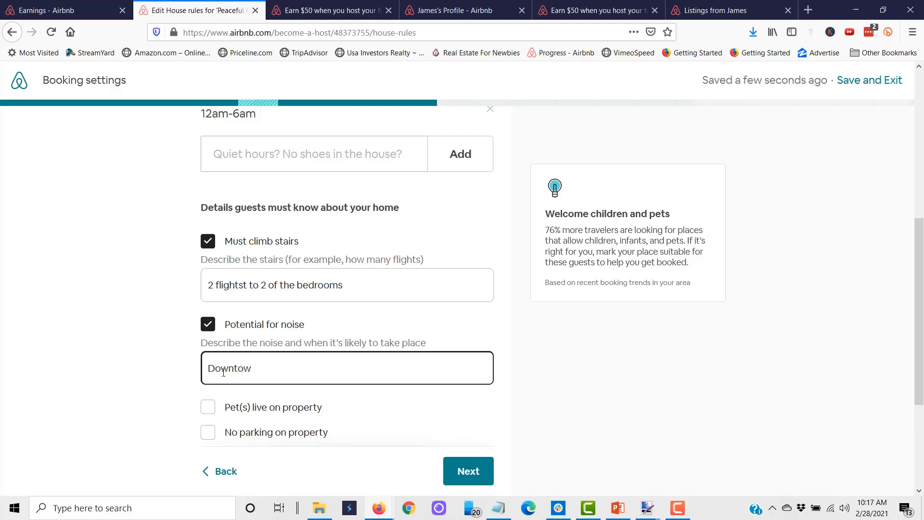
text(n has events so there coul)
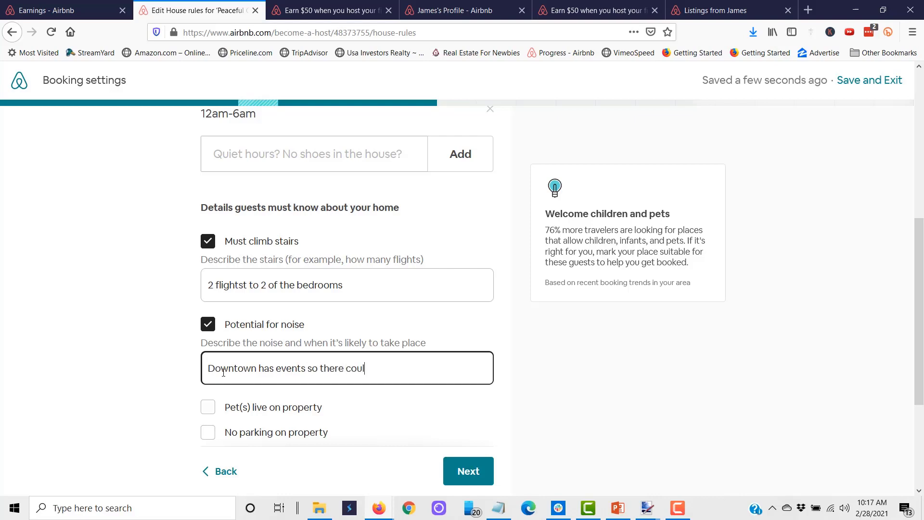
text(d be activity in the evenings)
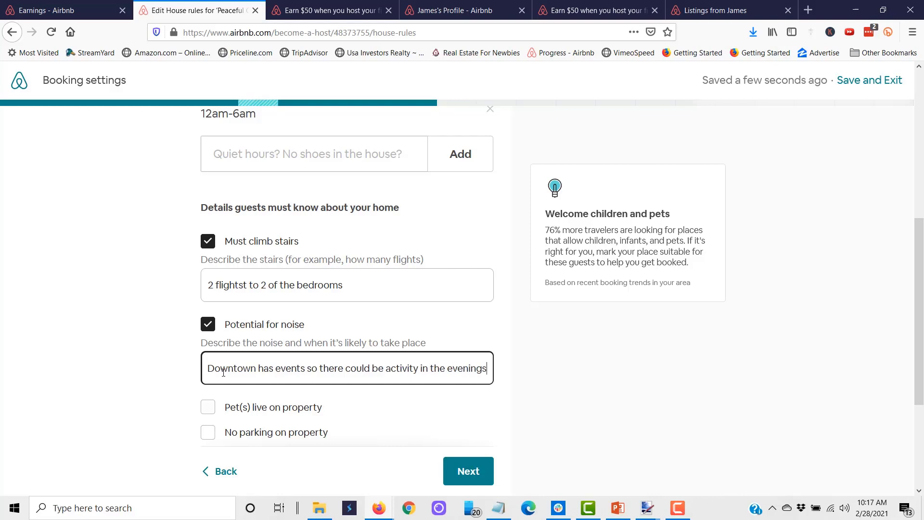
Step: Declare that some spaces are shared, with the description "Backyard is shared with tenants"
scroll(224, 373, down, 3)
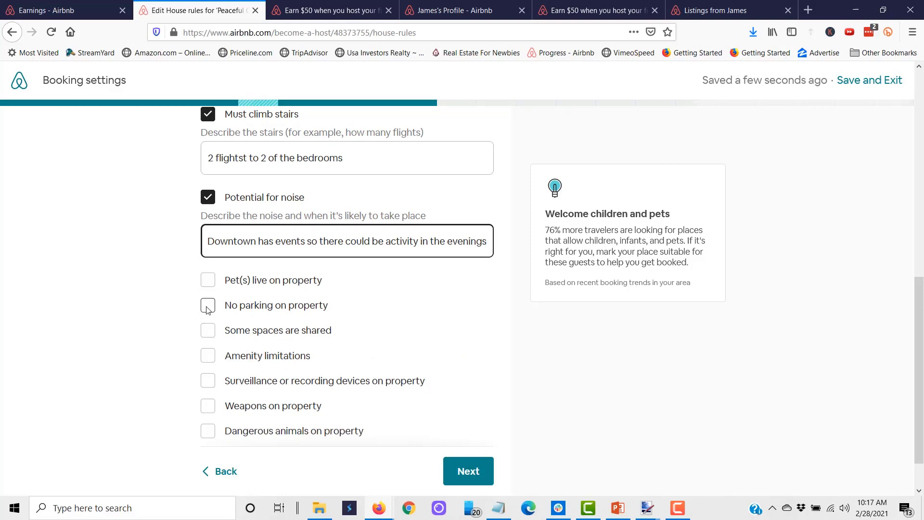
scroll(209, 308, down, 1)
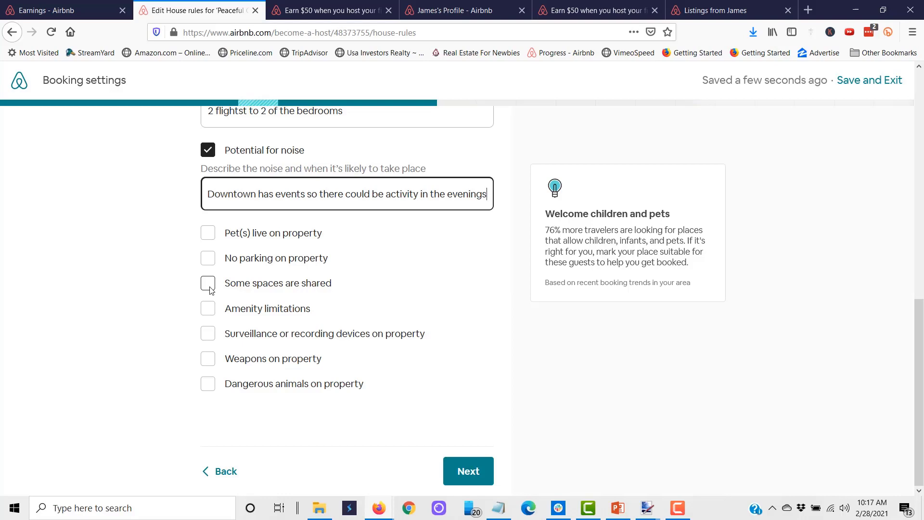
click(208, 284)
click(225, 326)
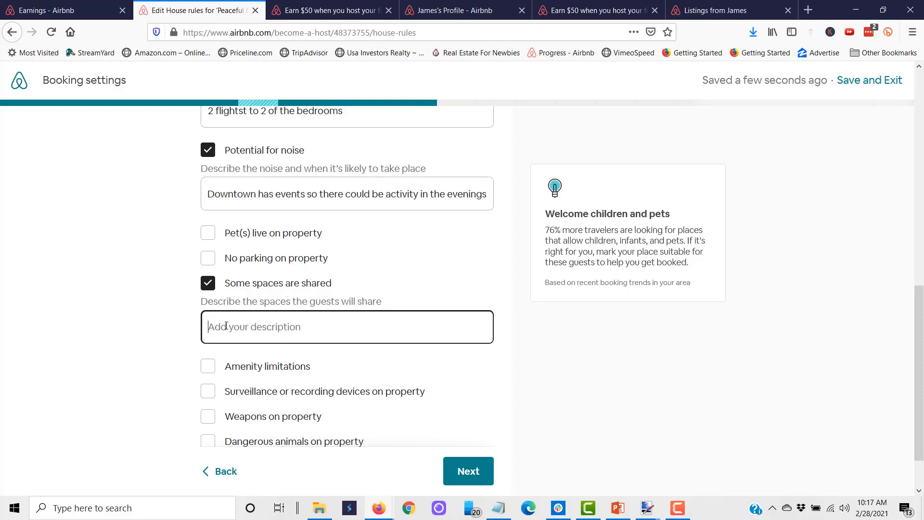
text(Backy)
text(ard is )
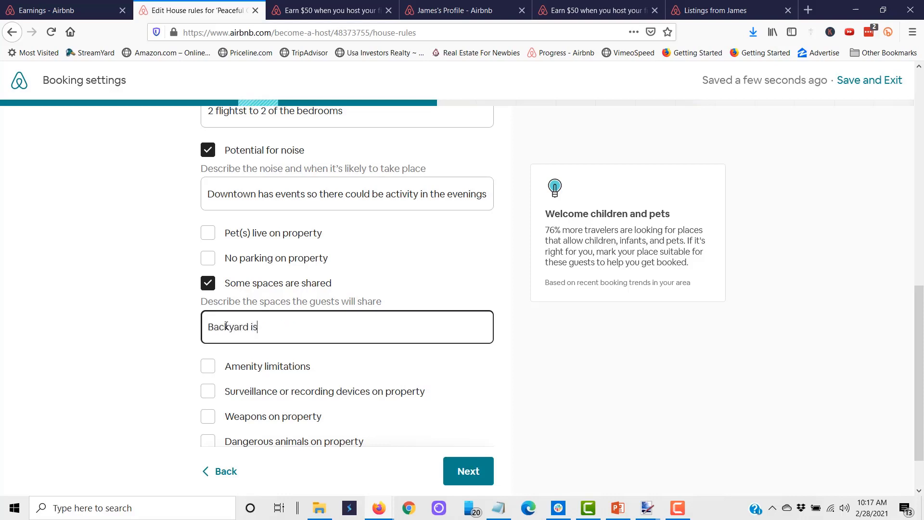
text(shared with tenants)
click(140, 362)
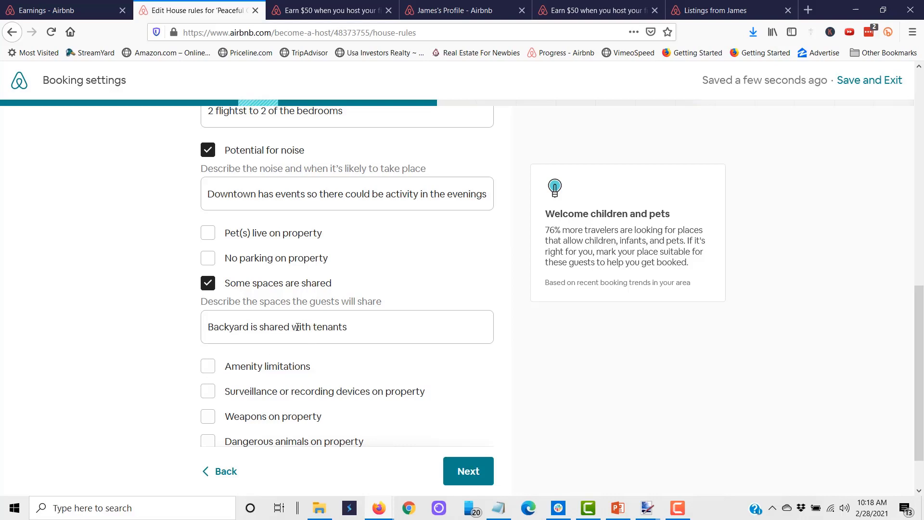
Step: Clear the shared-spaces description and deselect that some spaces are shared
drag(355, 327, 111, 326)
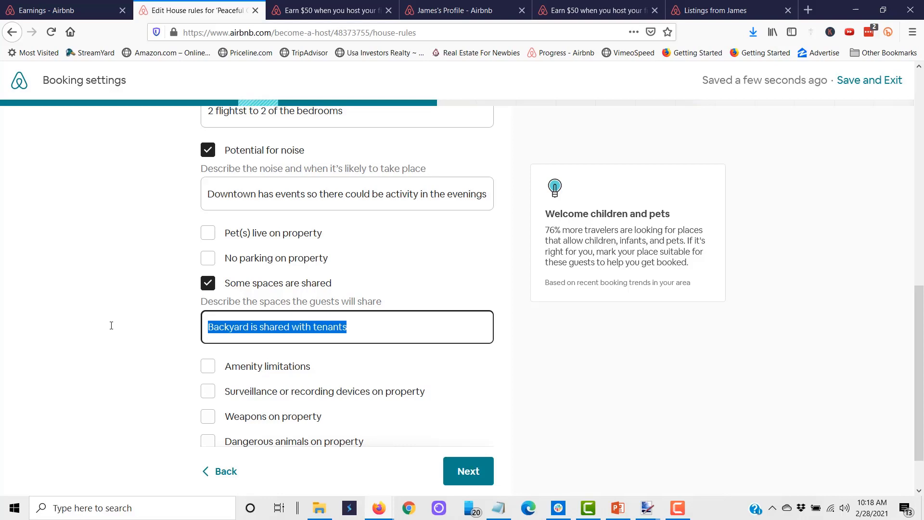
key(BackSpace)
click(208, 285)
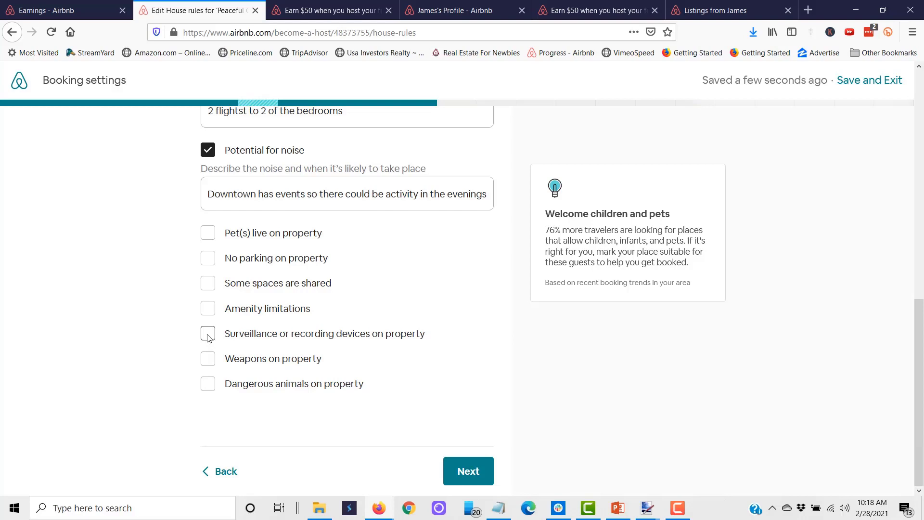
Step: Declare surveillance or recording devices on the property, described as "security camera outside front entance"
click(208, 335)
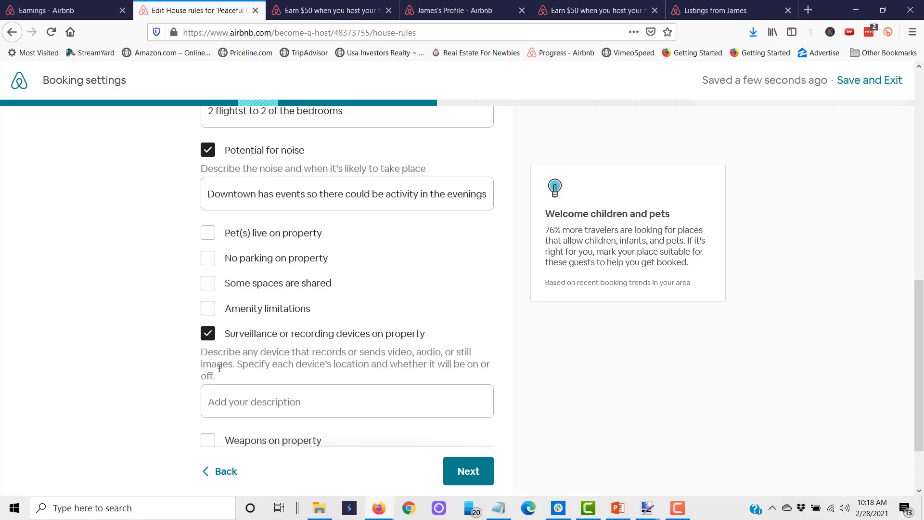
click(233, 396)
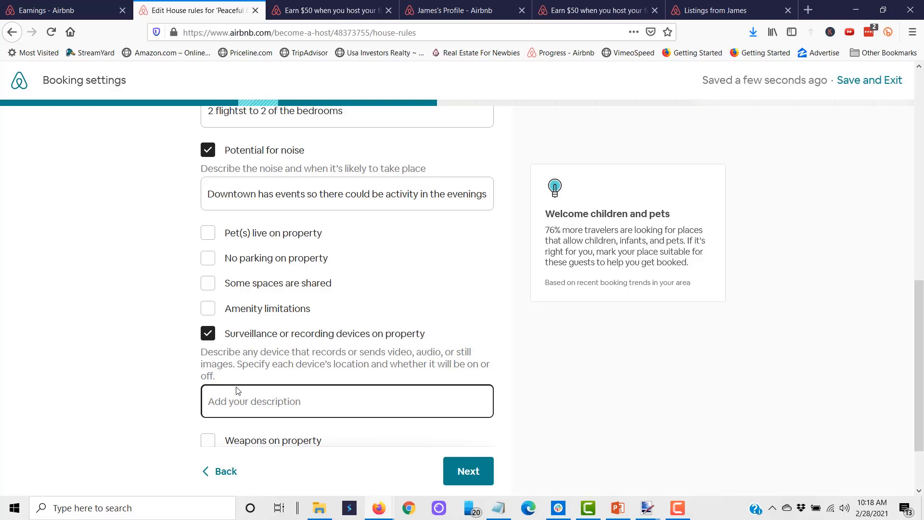
text(se)
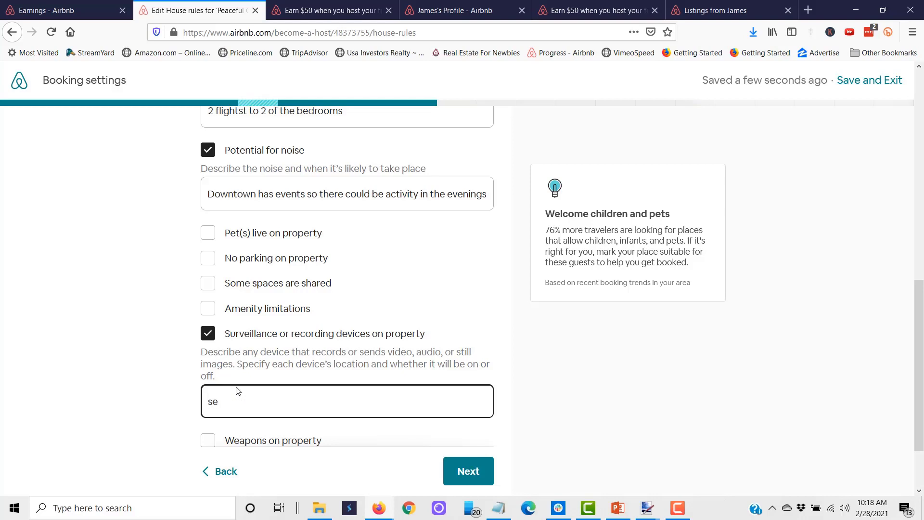
text(curitoy)
key(BackSpace)
key(BackSpace)
text(y camera outside)
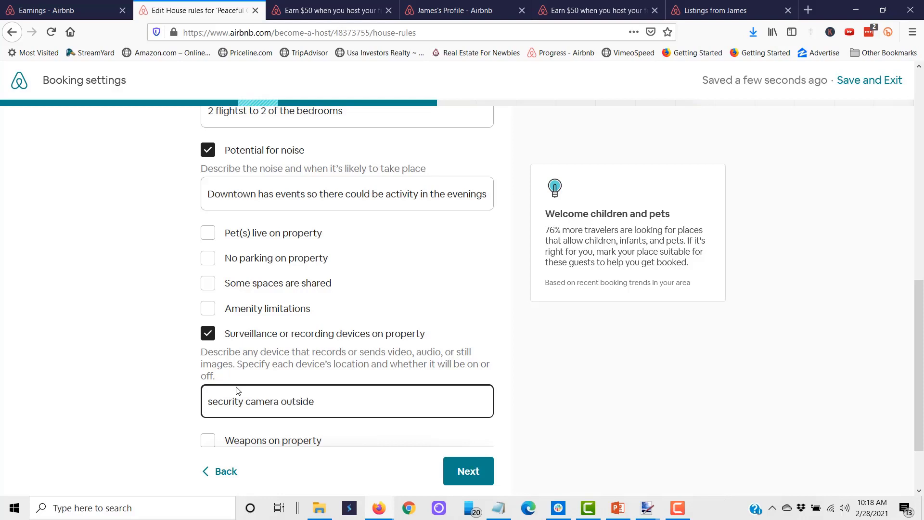
text( front entance)
click(564, 438)
scroll(543, 438, down, 2)
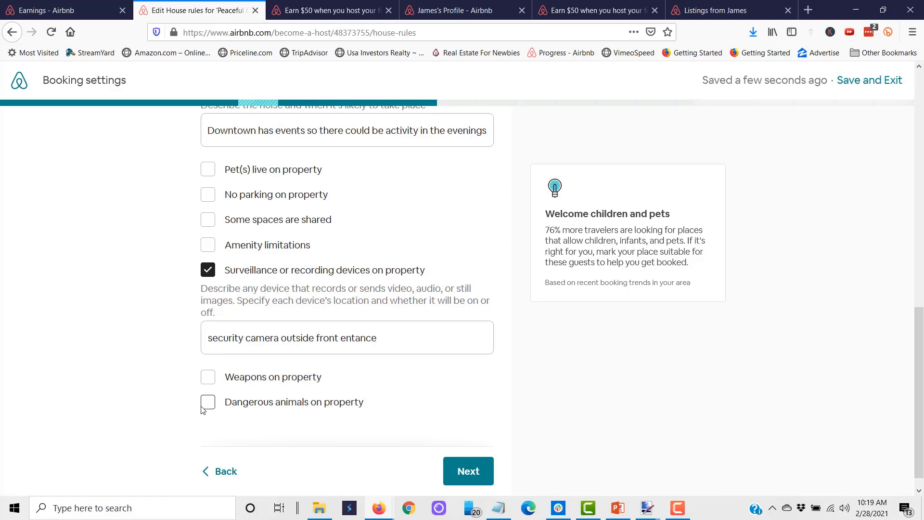
scroll(255, 407, down, 1)
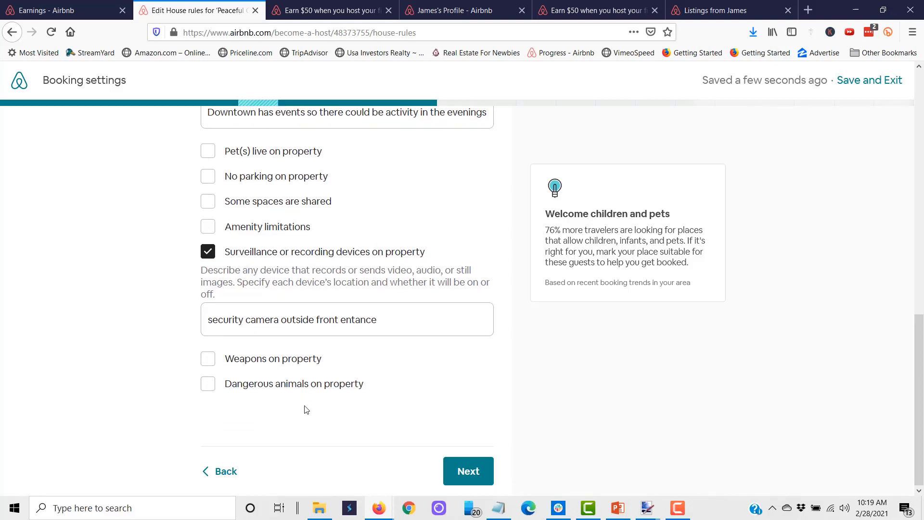
Step: Recheck the house rules and the details guests must know, and continue to the guest requirements review
click(466, 471)
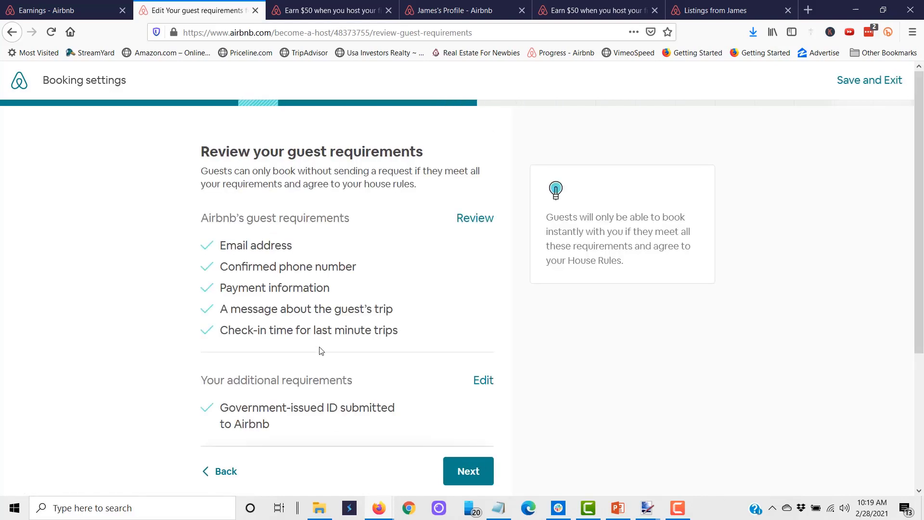
click(225, 471)
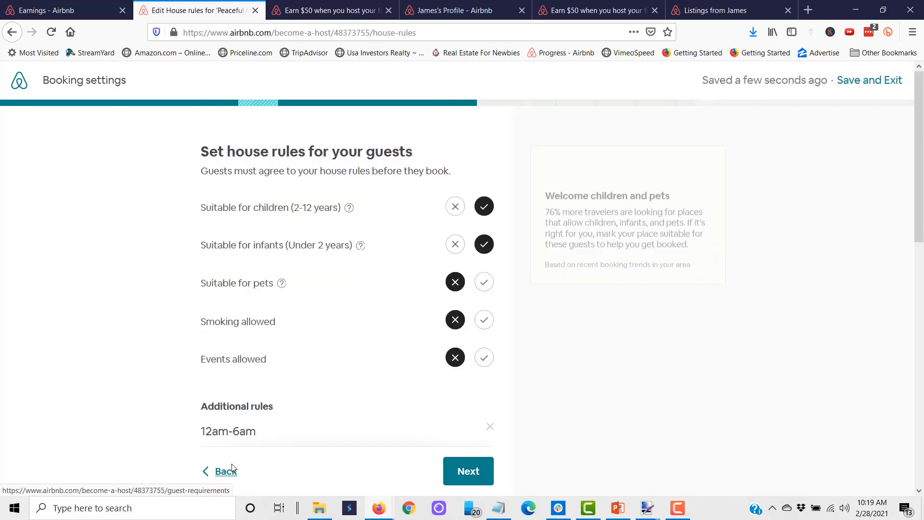
scroll(342, 404, down, 8)
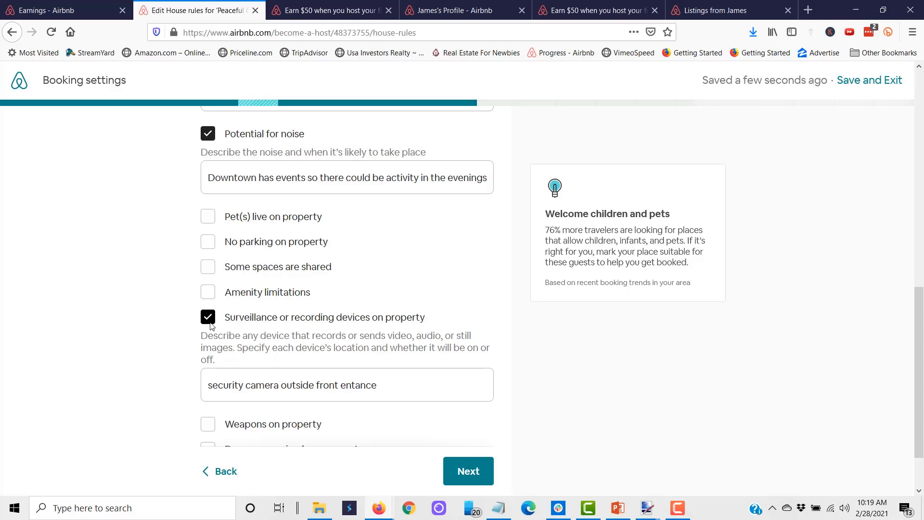
scroll(546, 447, down, 2)
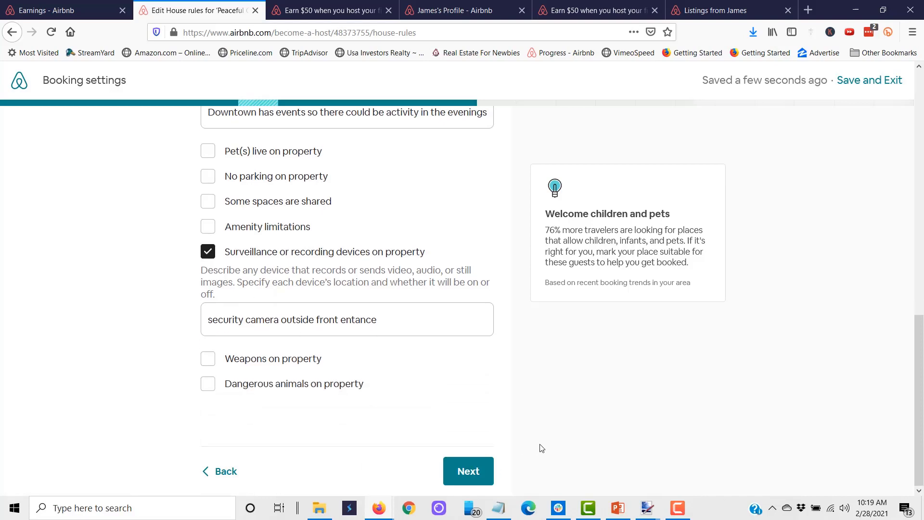
click(469, 471)
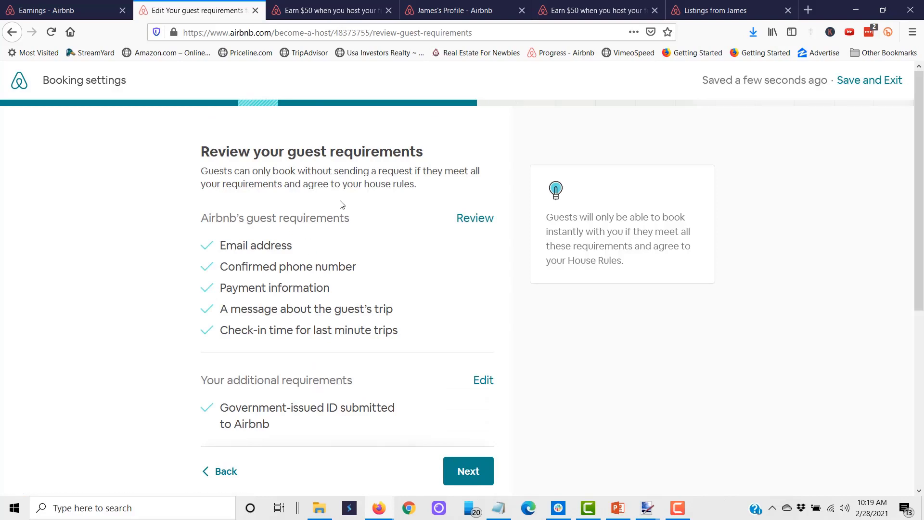
Step: Review the guest requirements and house rules summary, and continue to how guests will book
scroll(390, 325, down, 4)
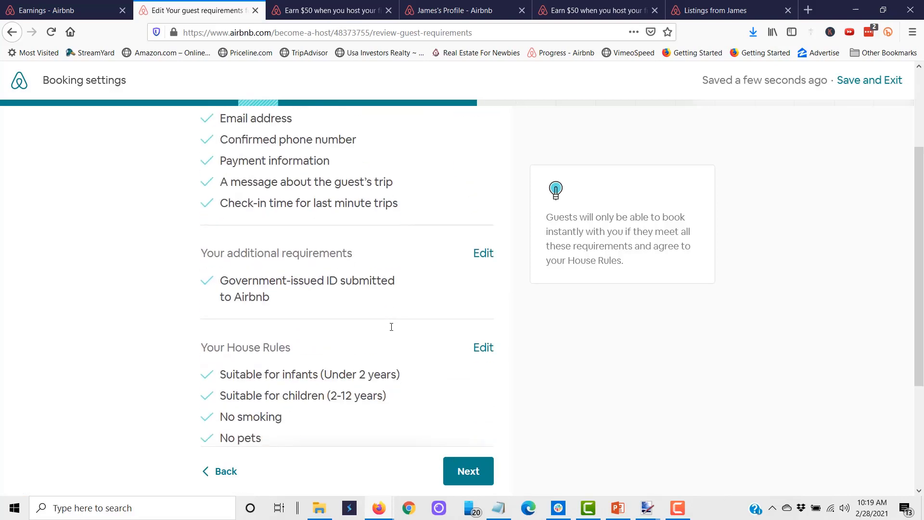
scroll(391, 327, down, 5)
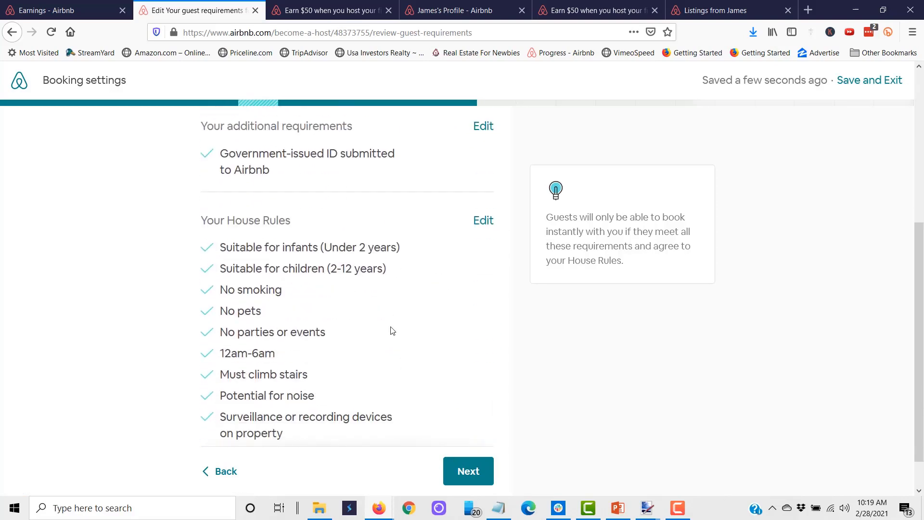
click(468, 480)
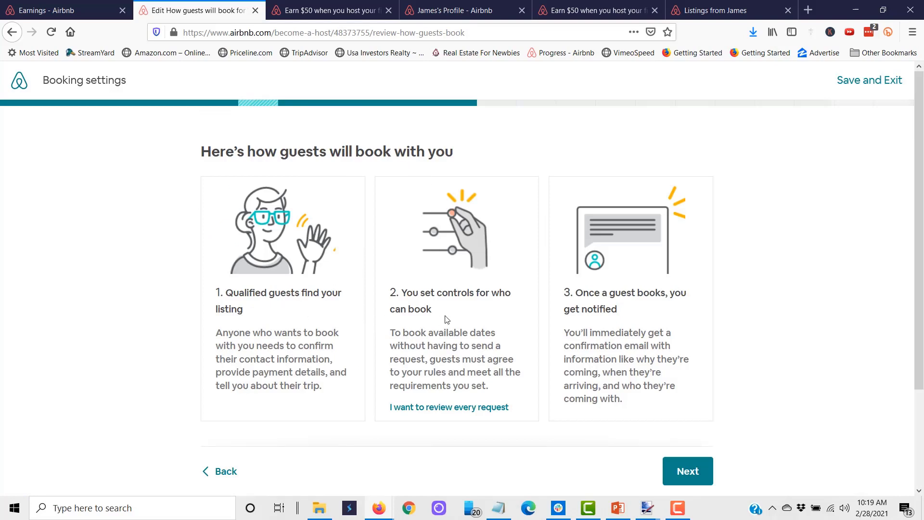
Step: Examine the perks given up by reviewing every booking request, and go back to allowing instant bookings
click(474, 410)
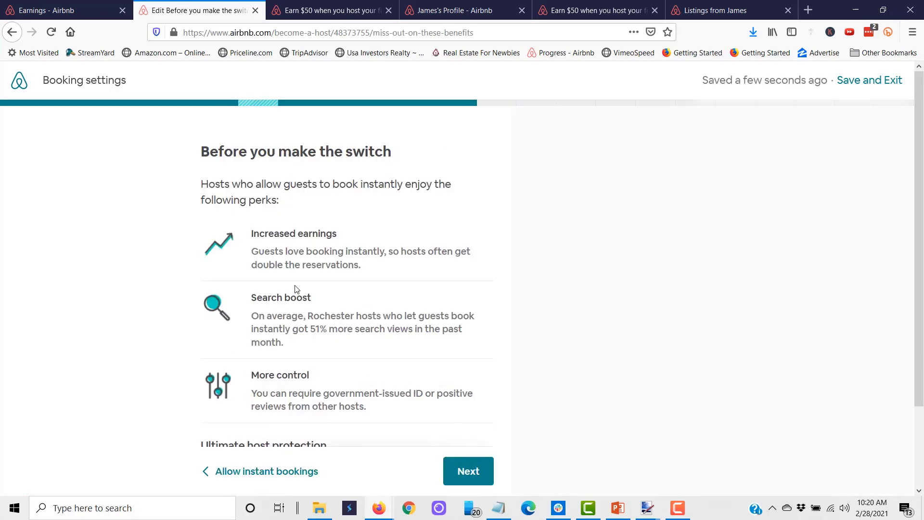
scroll(295, 291, down, 2)
scroll(294, 291, up, 2)
scroll(378, 234, down, 2)
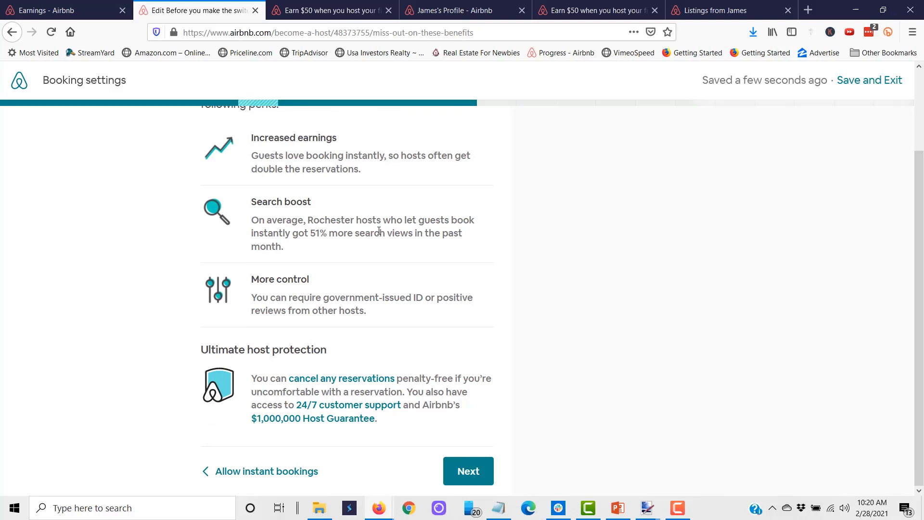
click(287, 472)
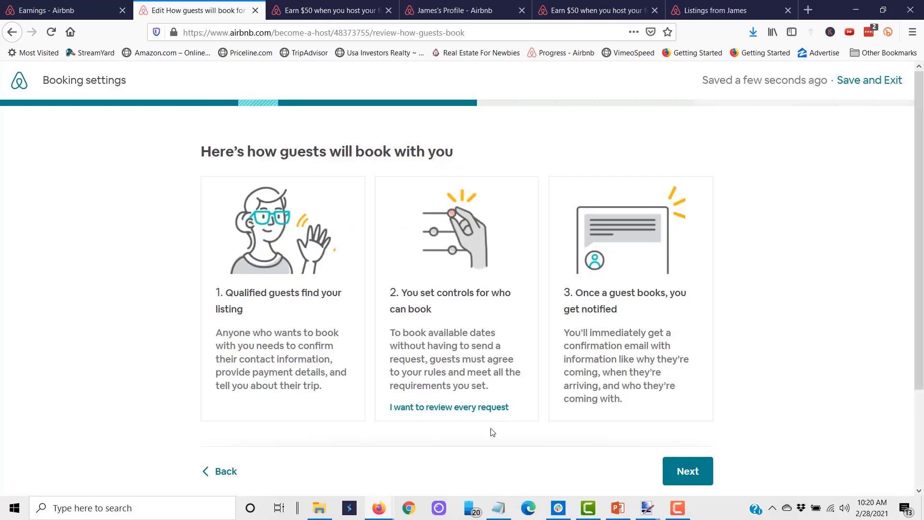
Step: Try requiring all guests to send requests, acknowledging the three conditions, and revert to letting qualified guests book instantly
click(461, 408)
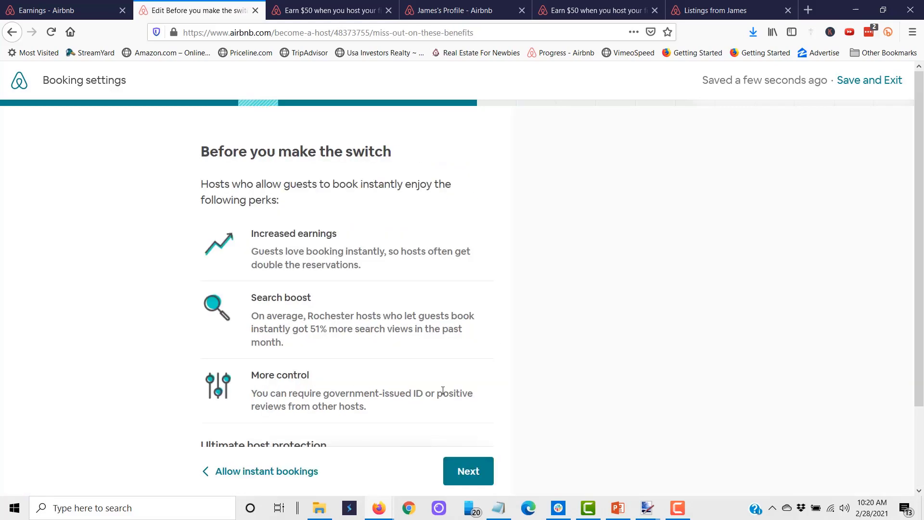
scroll(326, 310, down, 2)
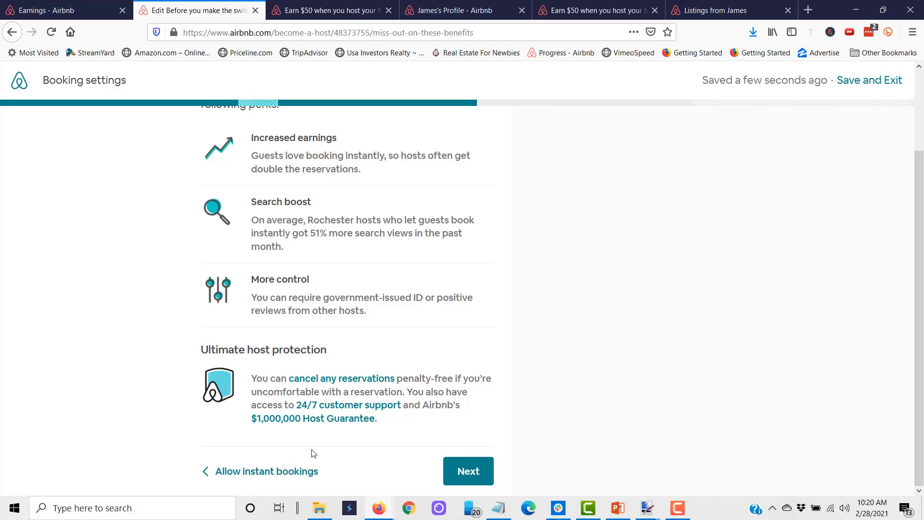
click(465, 481)
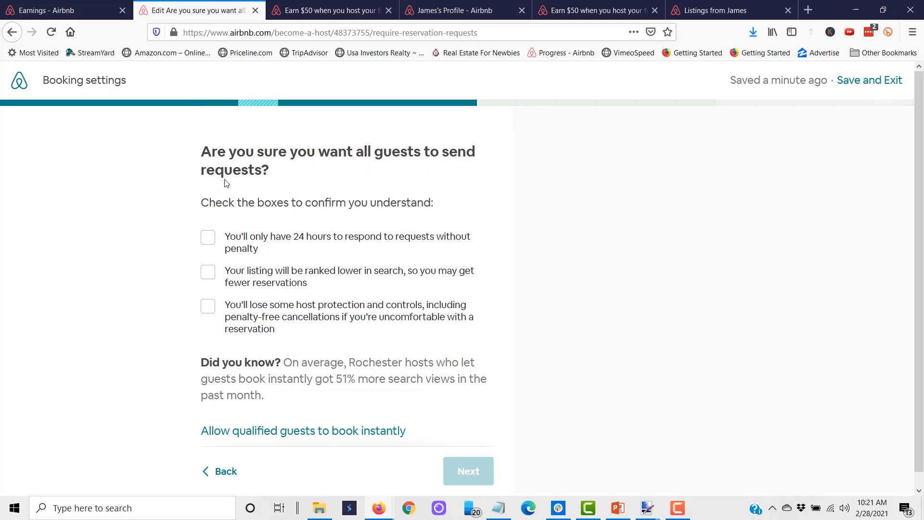
click(208, 239)
click(209, 280)
click(210, 315)
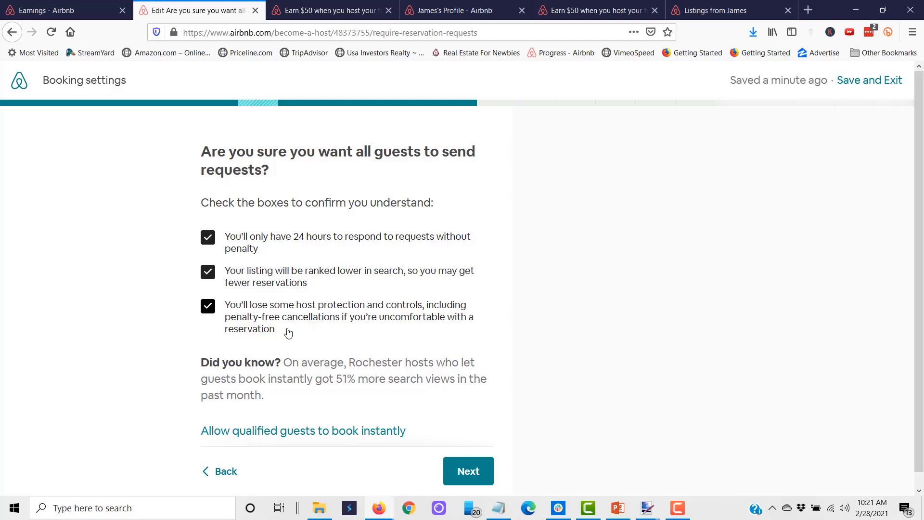
scroll(381, 345, down, 1)
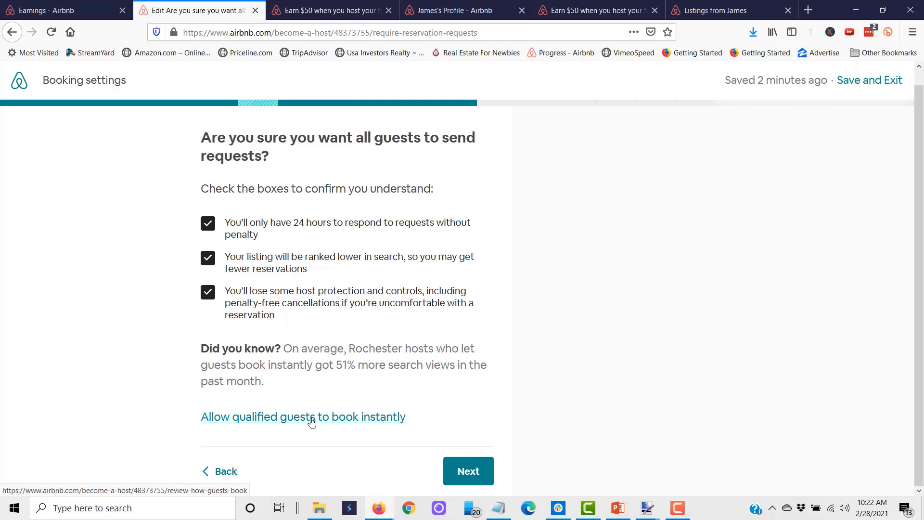
click(312, 417)
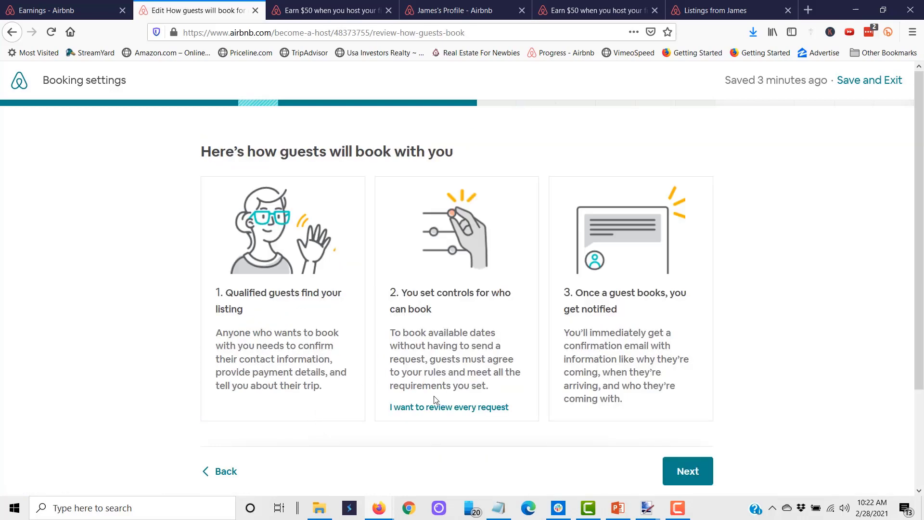
Step: Return to the guest requirements and additionally require that guests are recommended by other hosts and have no negative reviews
click(696, 474)
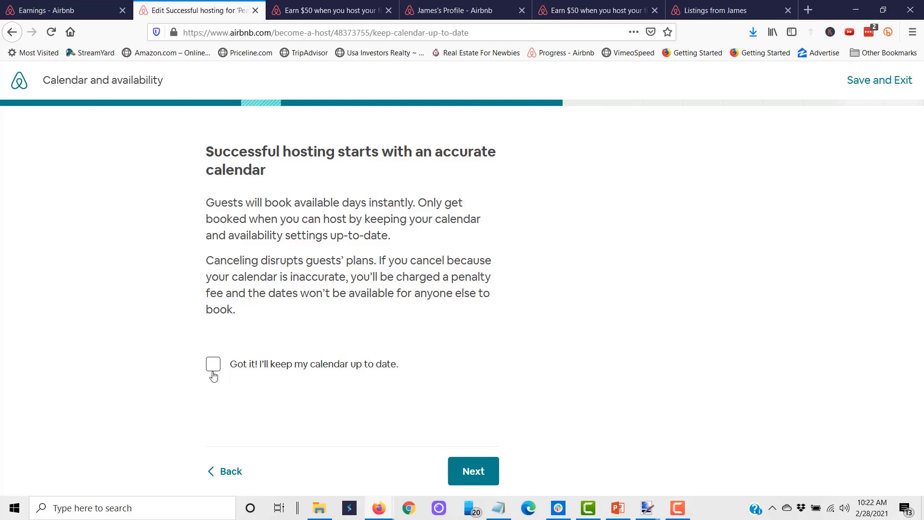
click(227, 472)
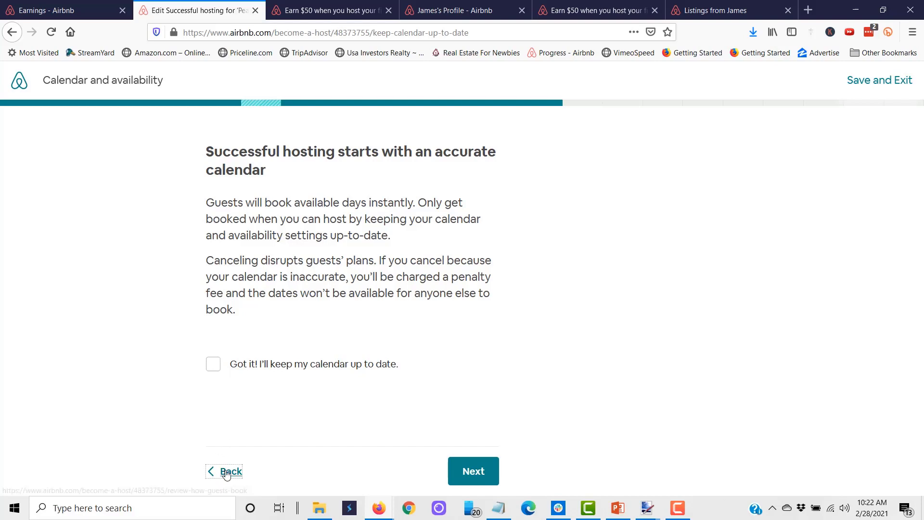
click(226, 473)
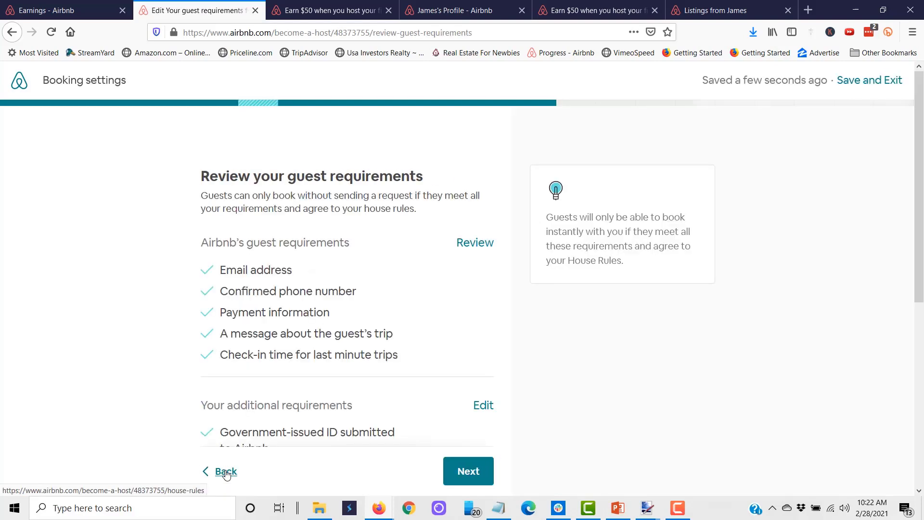
scroll(421, 371, down, 3)
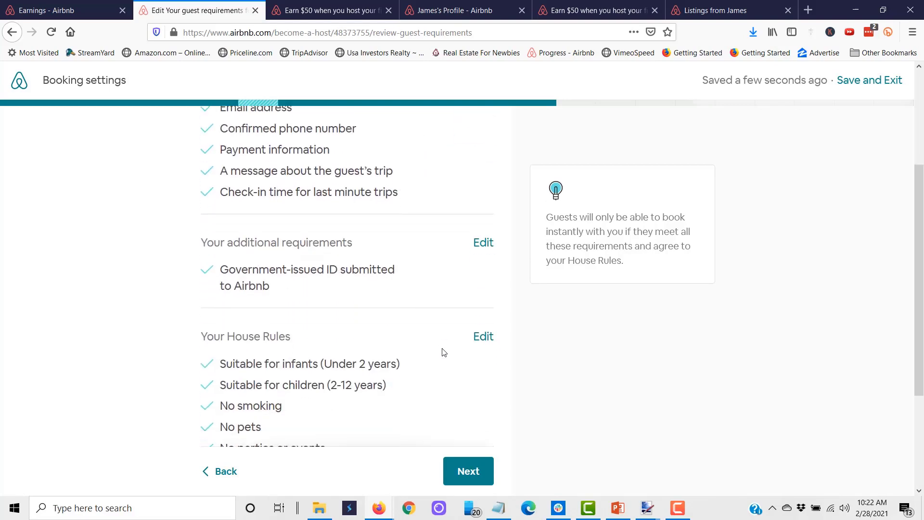
scroll(443, 352, down, 3)
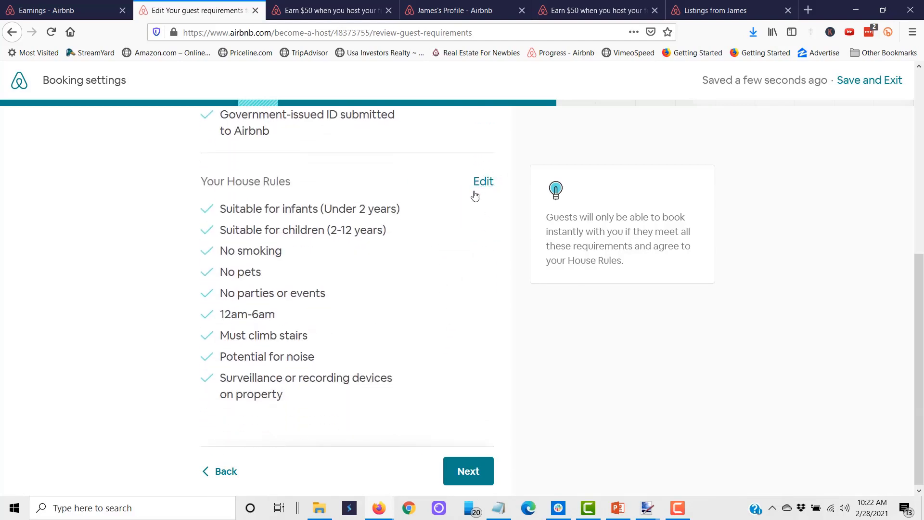
scroll(451, 236, up, 4)
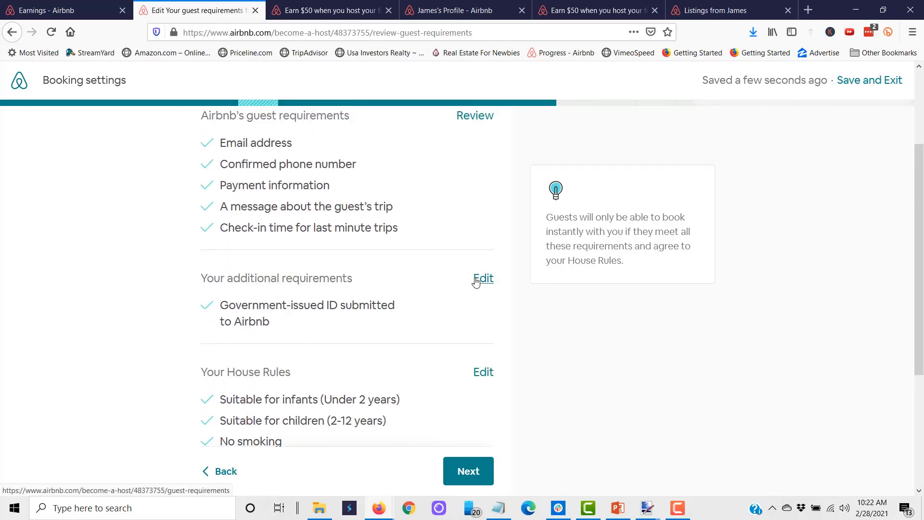
click(476, 280)
scroll(432, 318, down, 4)
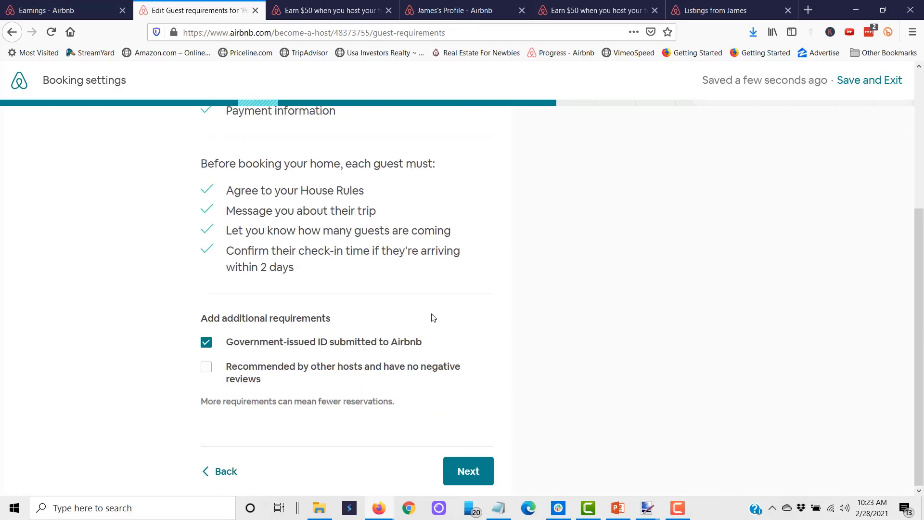
click(207, 370)
click(465, 475)
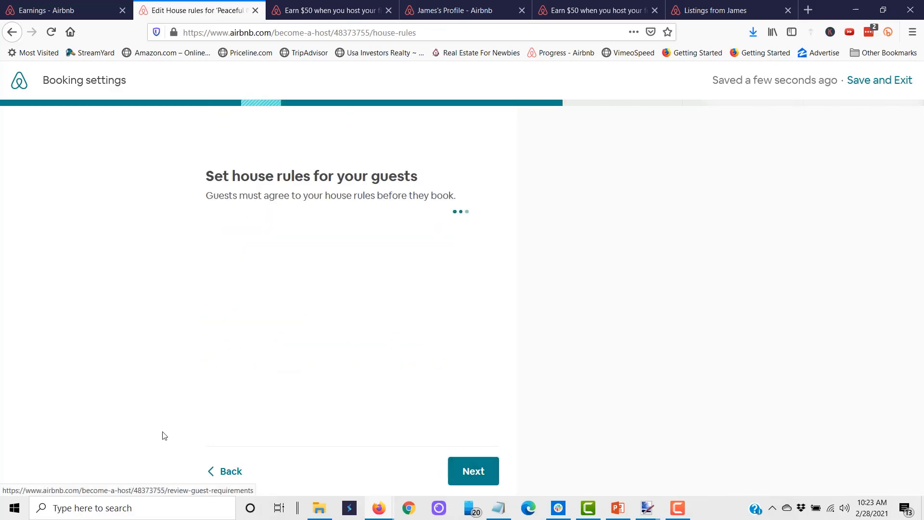
Step: Look through the house rules and home details once more, and continue to the guest requirements review
scroll(313, 364, down, 4)
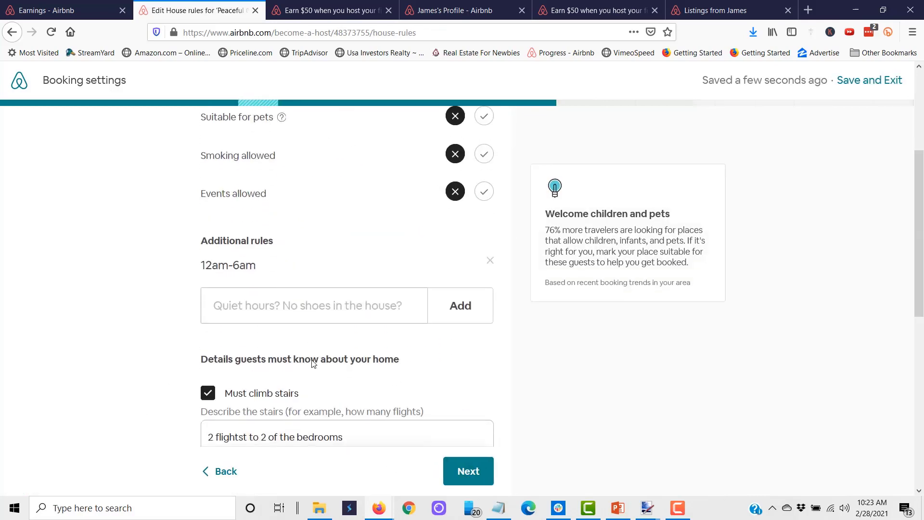
scroll(314, 364, down, 8)
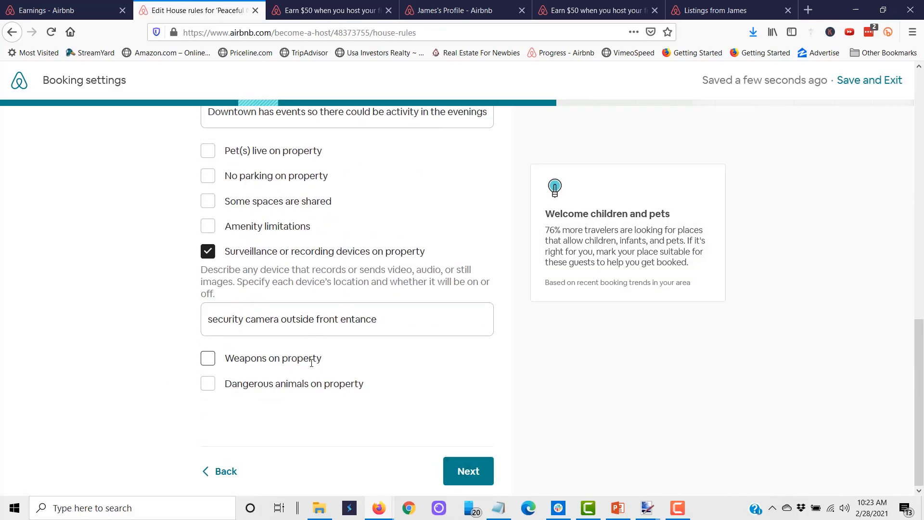
scroll(312, 367, up, 12)
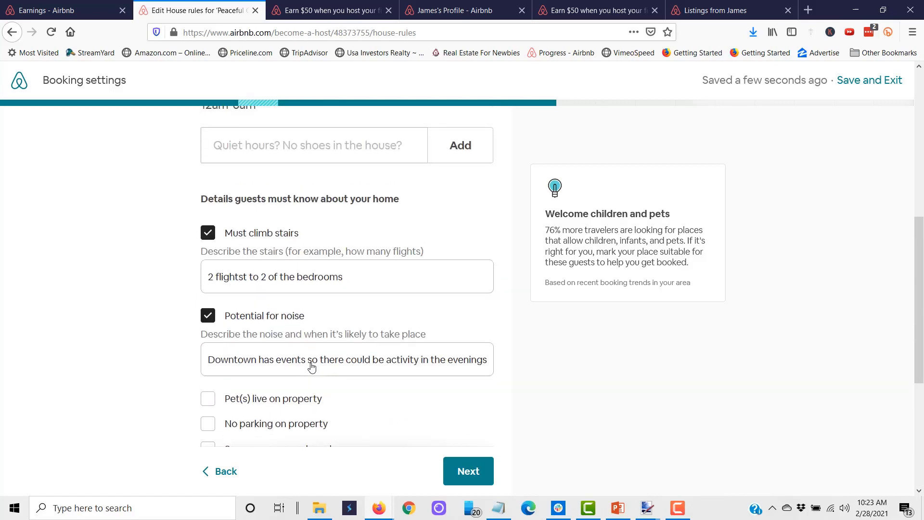
scroll(311, 367, down, 5)
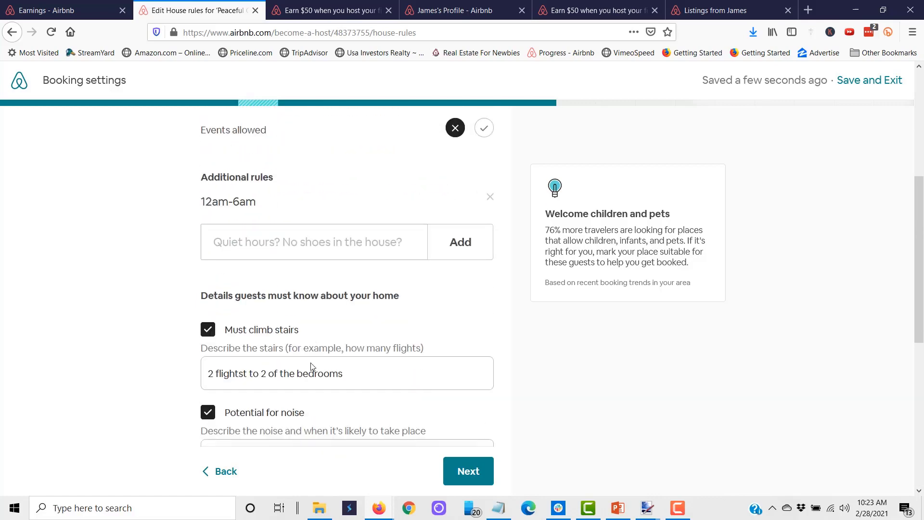
scroll(310, 367, up, 5)
click(468, 471)
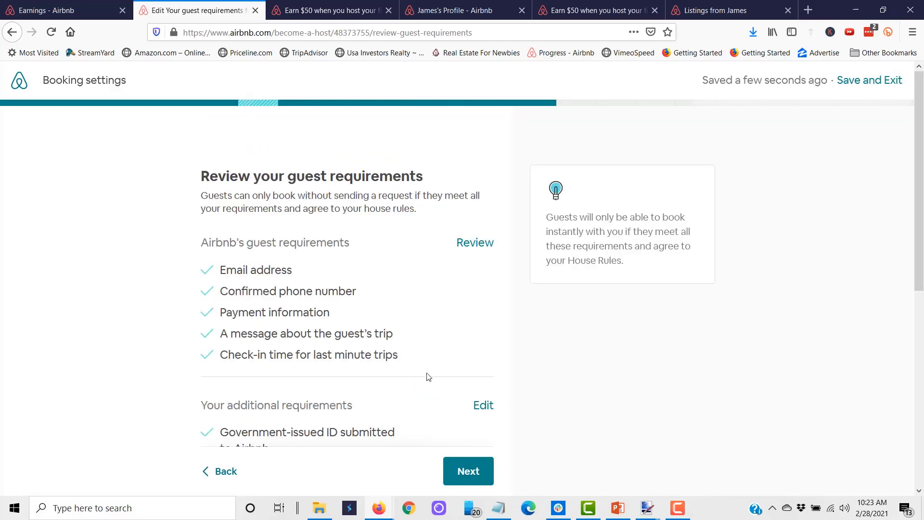
Step: Review the updated guest requirements together with the house rules, and accept them
scroll(451, 376, down, 4)
scroll(451, 376, down, 4)
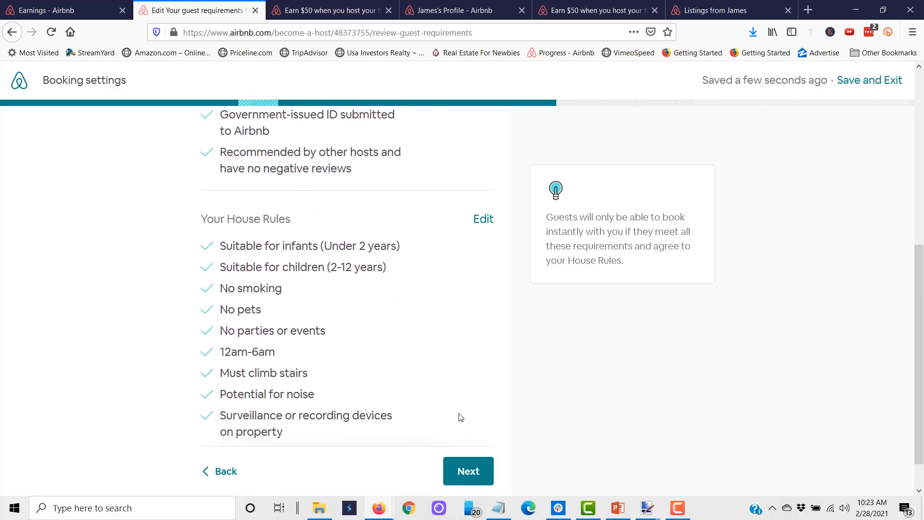
click(466, 471)
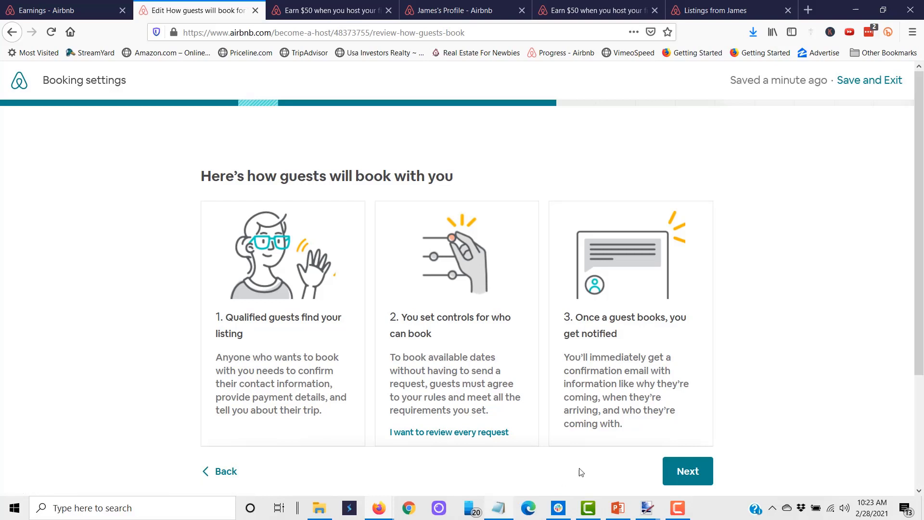
Step: Keep instant booking, confirm that the calendar will be kept up to date, and continue to the availability questions
click(705, 477)
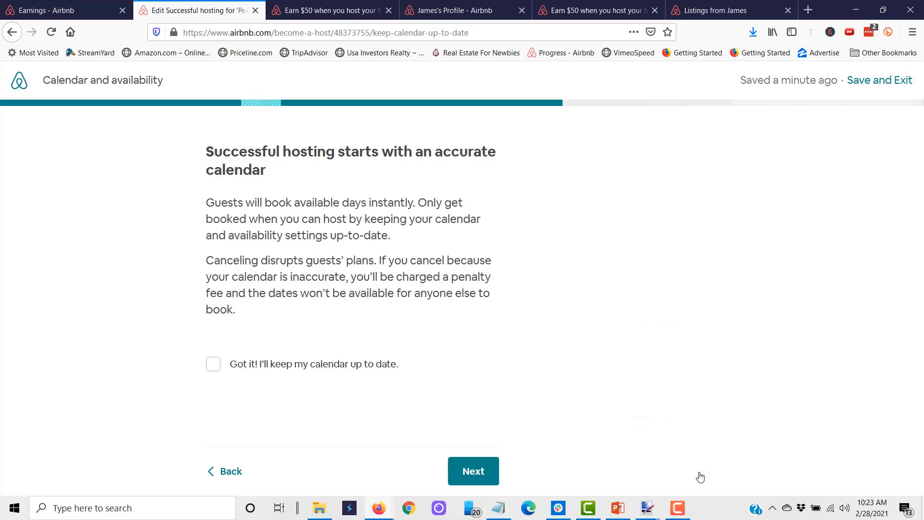
click(212, 364)
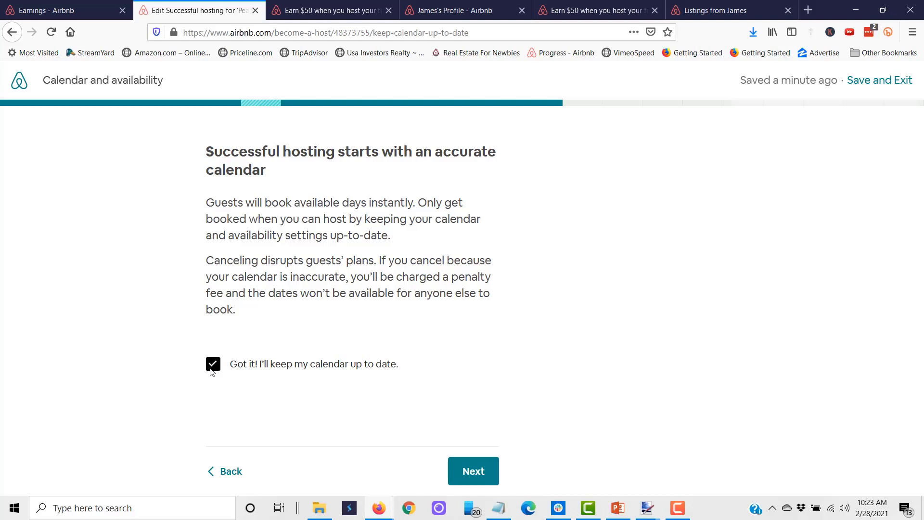
click(481, 471)
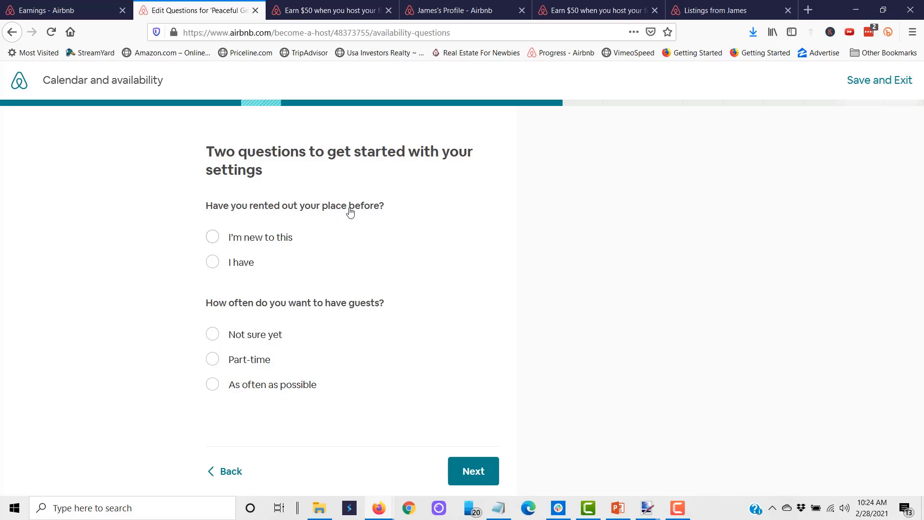
Step: Answer that hosting is new and that guests are wanted as often as possible, and continue to the availability settings
click(212, 236)
click(213, 386)
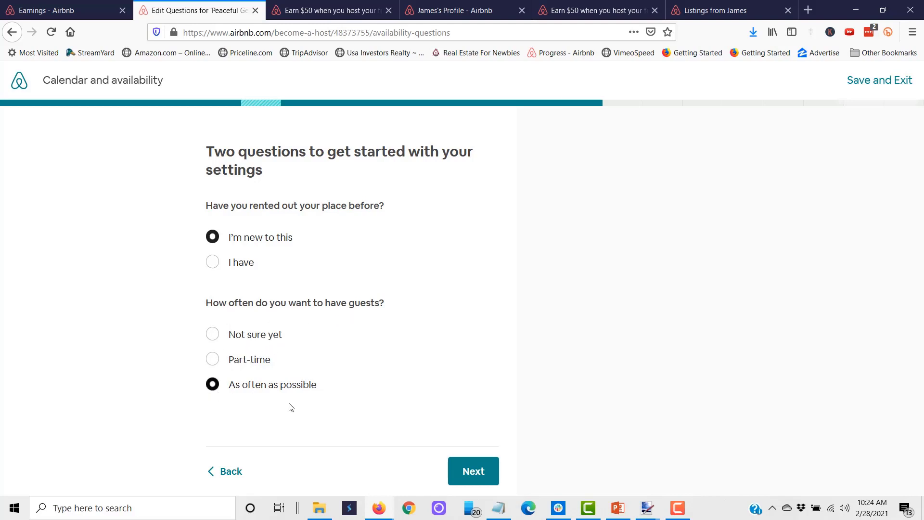
click(472, 471)
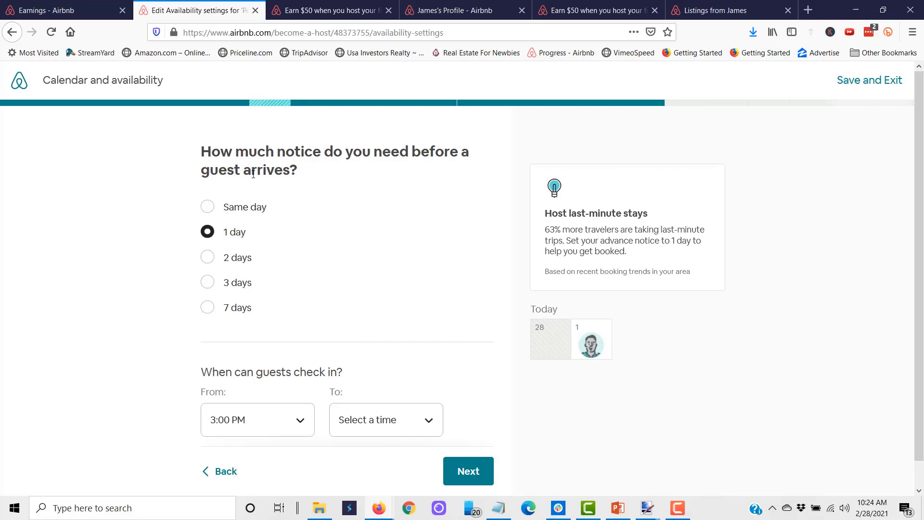
Step: Require 1 day of notice before arrival and set the latest check-in time to 10:00 PM
click(208, 207)
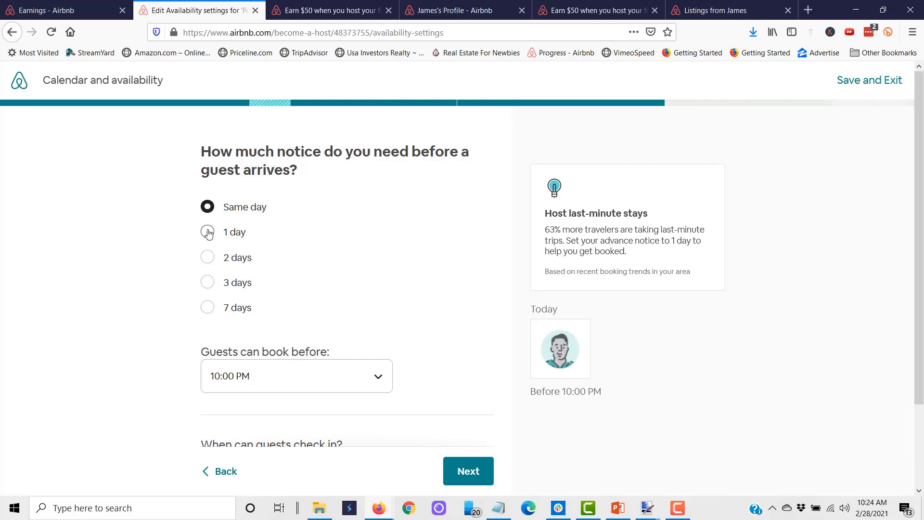
click(208, 233)
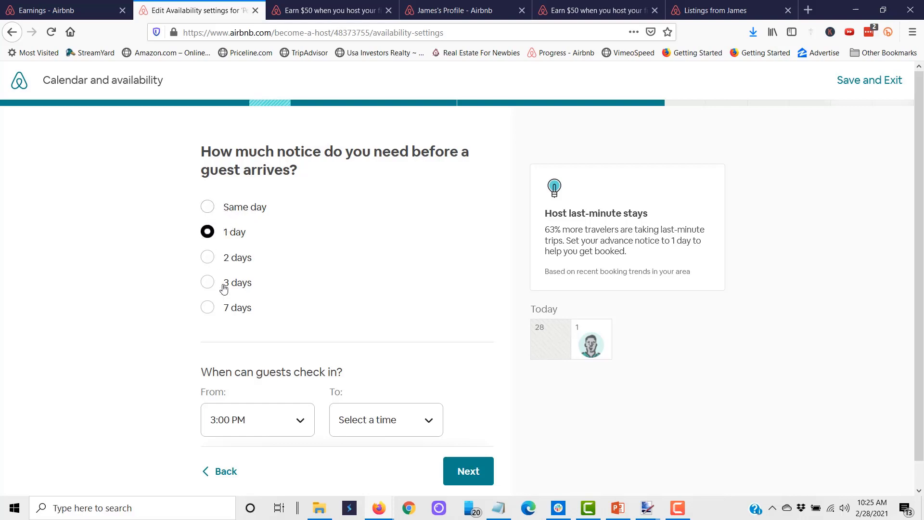
scroll(320, 337, down, 1)
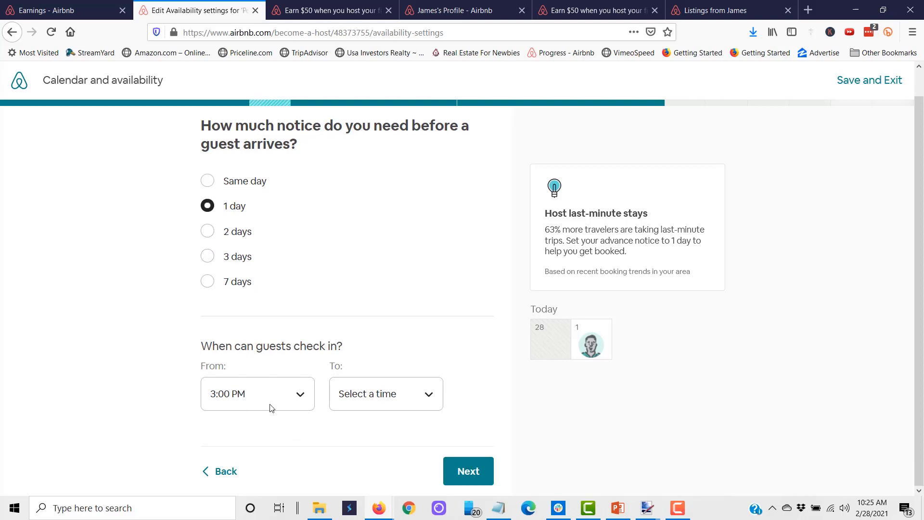
click(430, 396)
scroll(369, 276, down, 1)
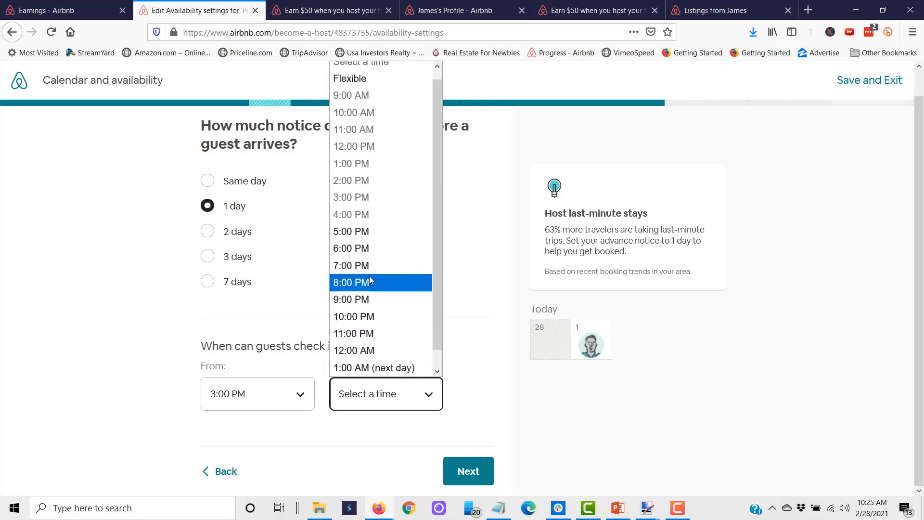
click(354, 317)
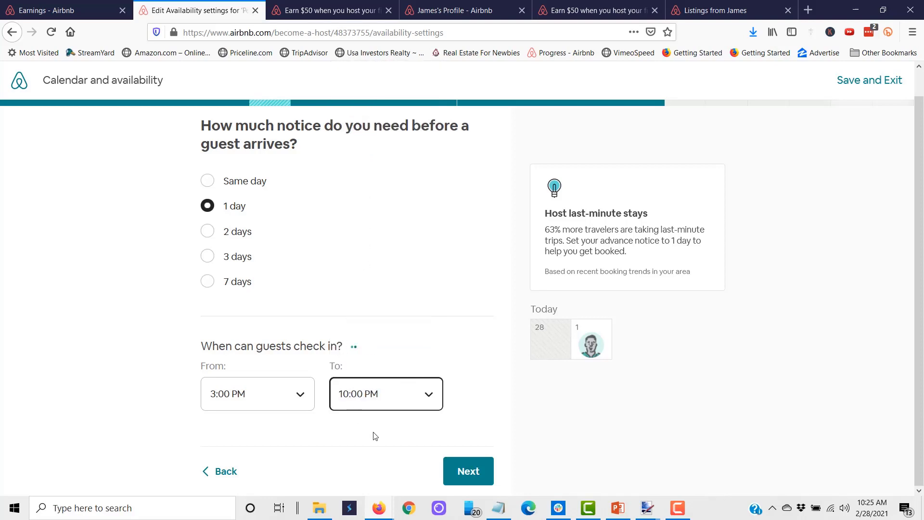
Step: Look through the latest check-in times again, keep 10:00 PM, and continue to the advance booking limit
click(428, 395)
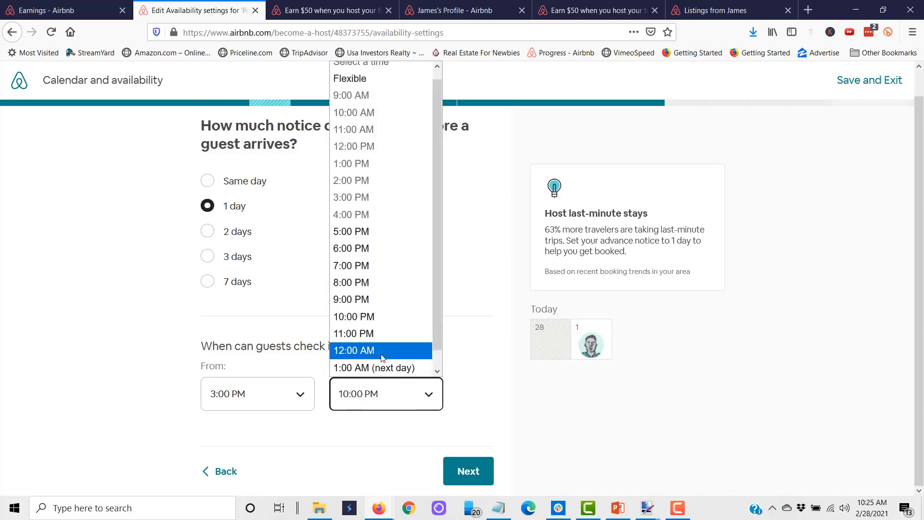
click(365, 316)
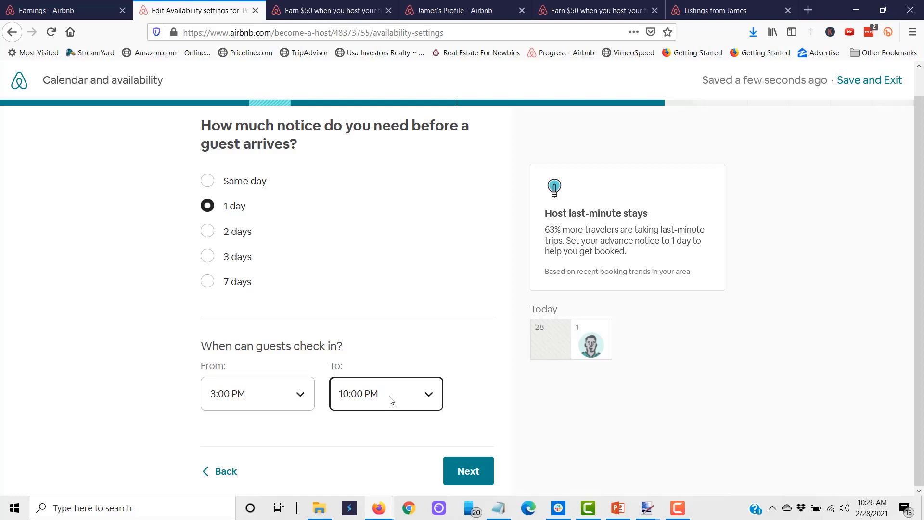
click(434, 398)
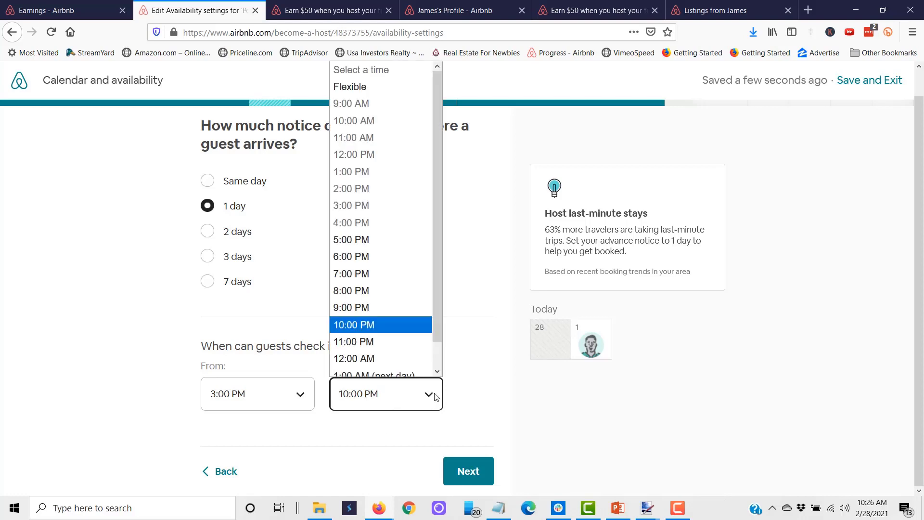
click(375, 317)
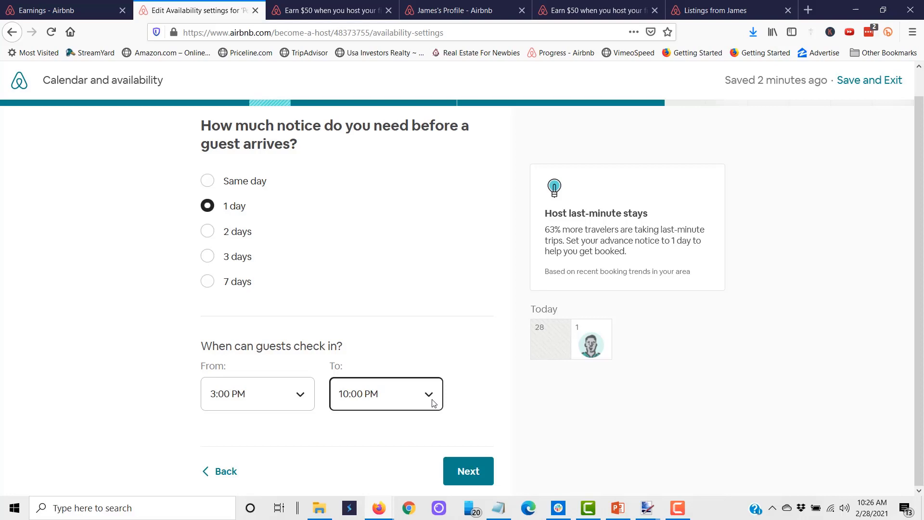
click(463, 480)
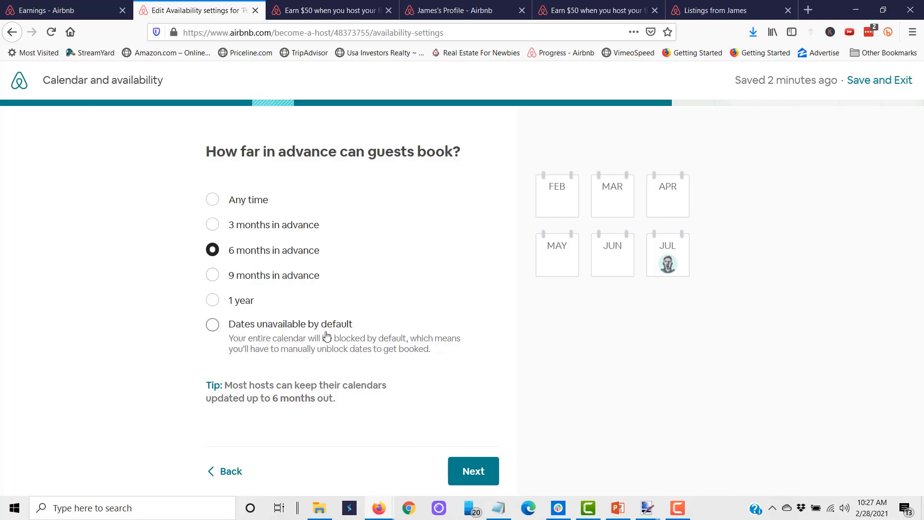
Step: Accept bookings up to 6 months in advance and set the minimum stay to 2 nights
click(474, 480)
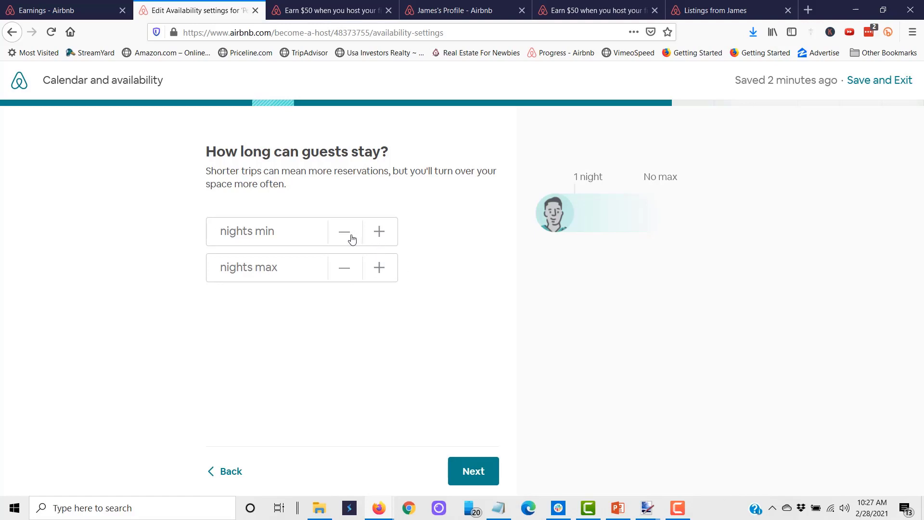
click(379, 233)
click(377, 236)
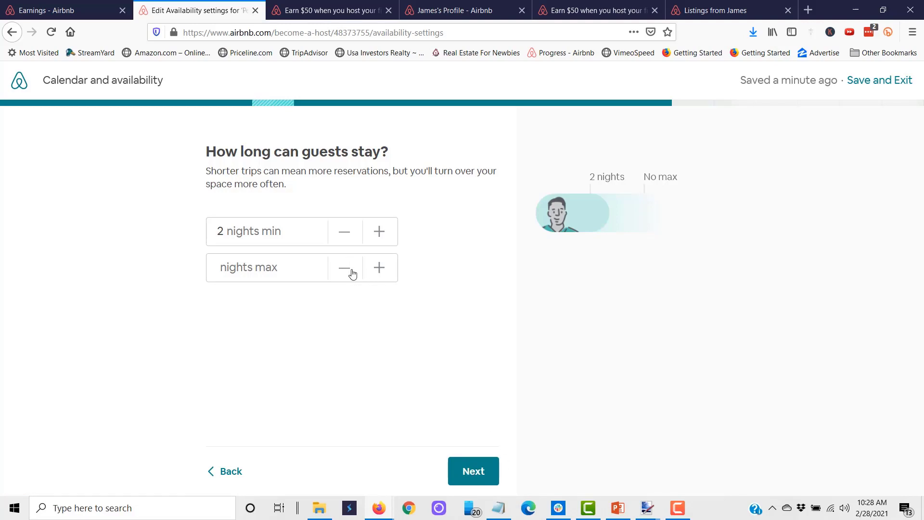
Step: Try raising the maximum number of nights, lower it back down, and continue to the availability calendar
click(380, 268)
double_click(380, 268)
triple_click(379, 268)
triple_click(379, 268)
double_click(379, 268)
triple_click(379, 268)
double_click(351, 278)
triple_click(344, 267)
triple_click(344, 268)
double_click(344, 268)
triple_click(344, 267)
click(351, 277)
click(453, 462)
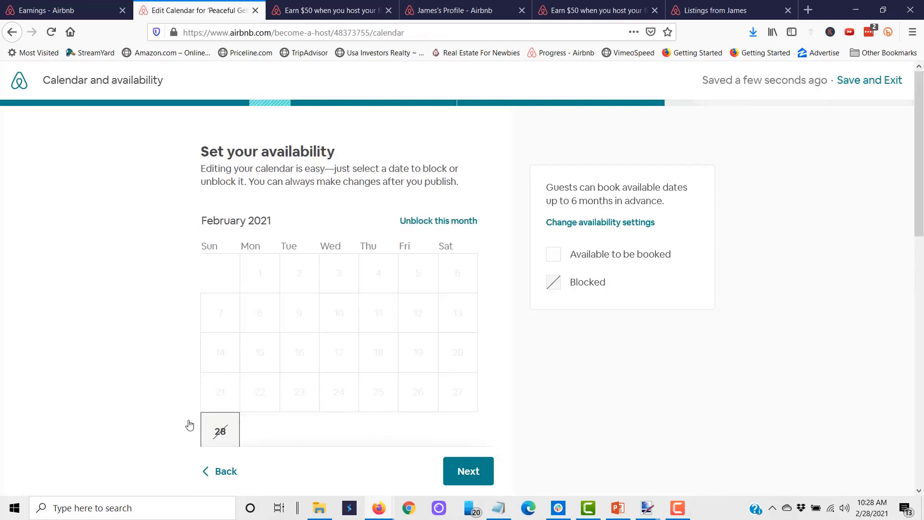
Step: Block March 1 through March 6, 2021 on the availability calendar and continue to pricing
scroll(367, 220, down, 3)
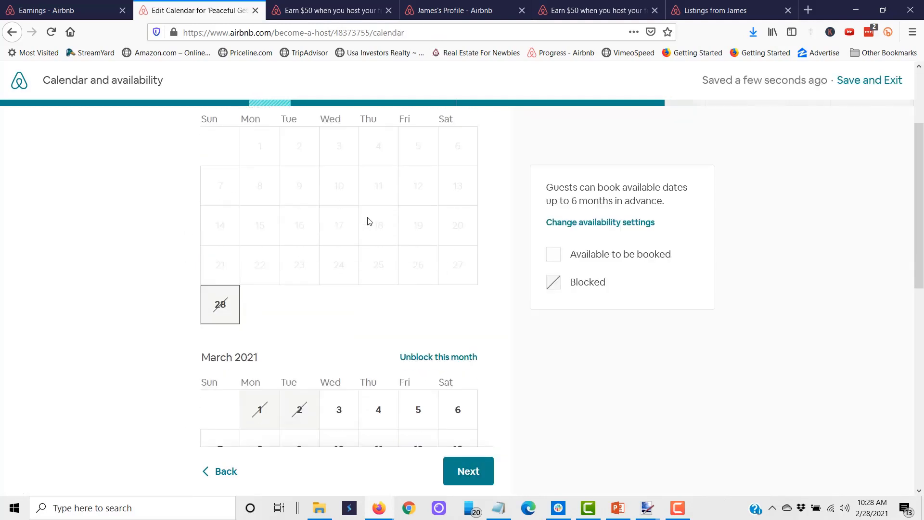
scroll(367, 226, down, 2)
scroll(368, 231, up, 2)
scroll(366, 231, down, 3)
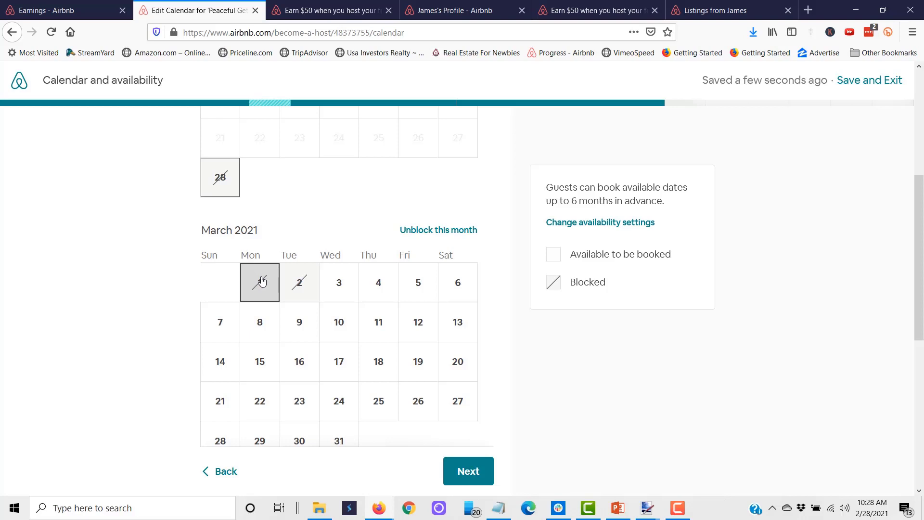
drag(262, 281, 462, 286)
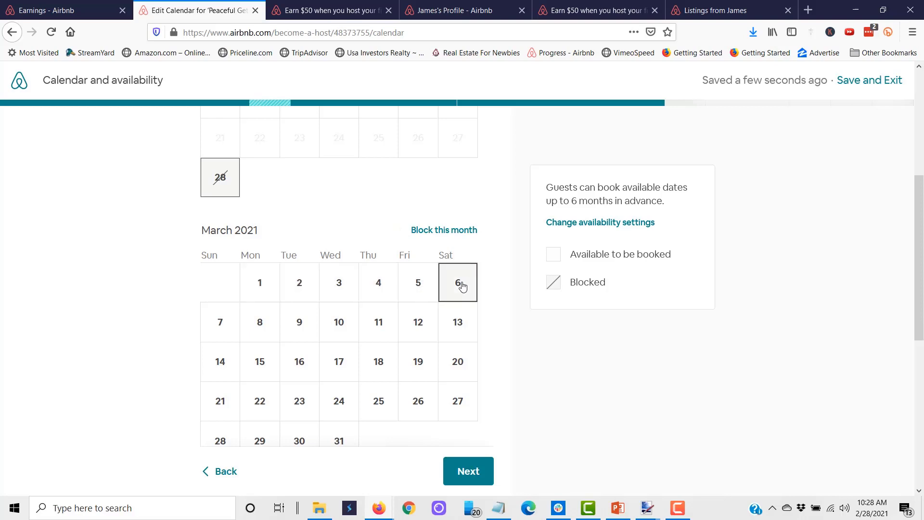
click(268, 286)
mouse_move(274, 286)
mouse_down()
mouse_move(485, 287)
mouse_move(457, 289)
mouse_up()
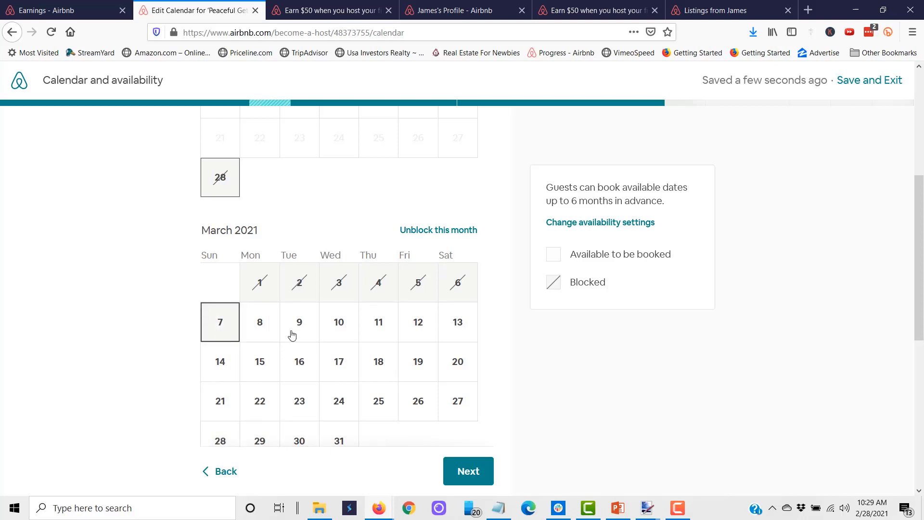
click(470, 473)
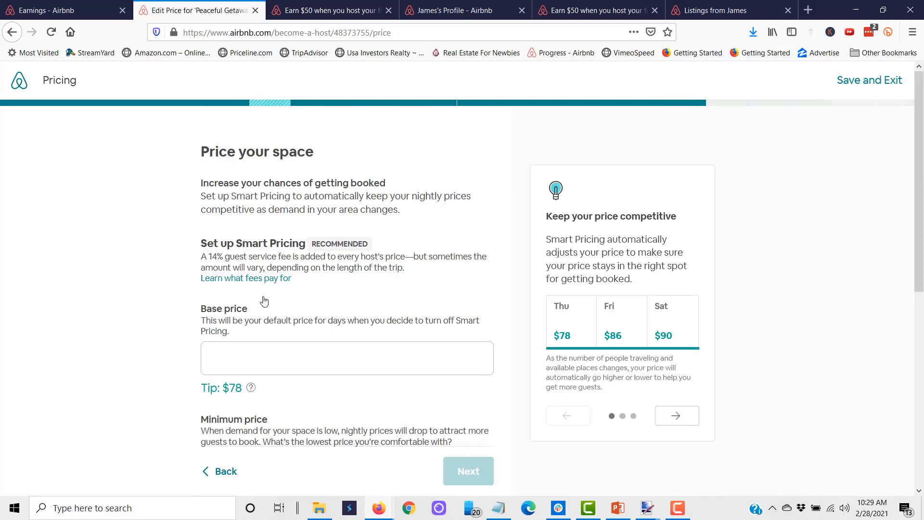
Step: Set the base price for the space to $78
click(274, 360)
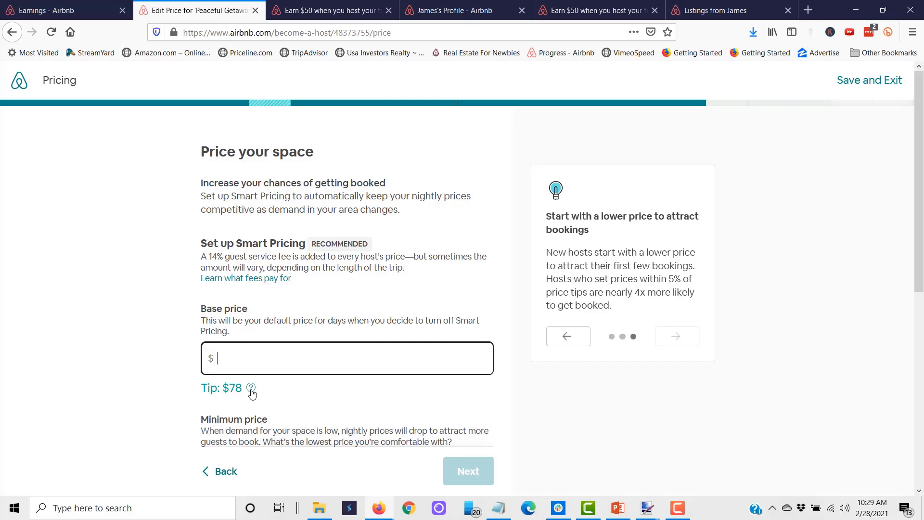
text(78)
click(321, 385)
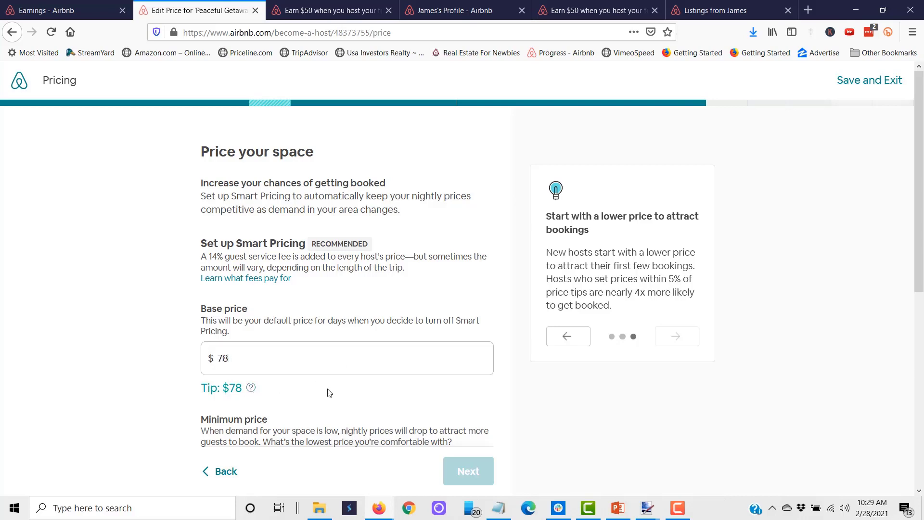
Step: Set the minimum nightly price for Smart Pricing to $55
scroll(341, 397, down, 3)
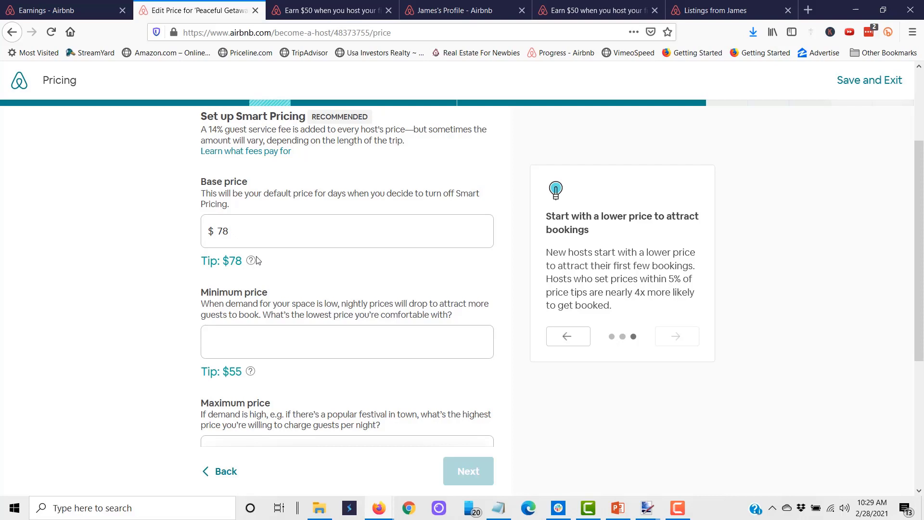
click(246, 355)
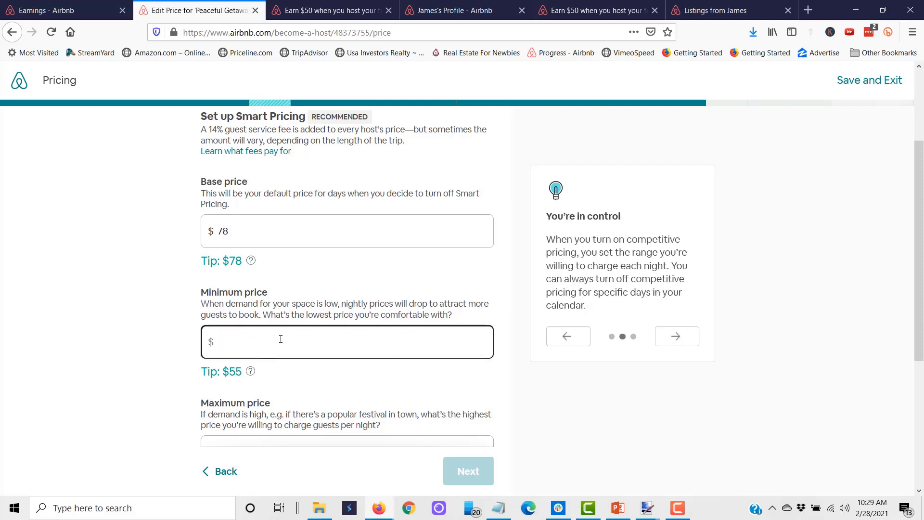
scroll(338, 376, down, 2)
scroll(357, 372, up, 1)
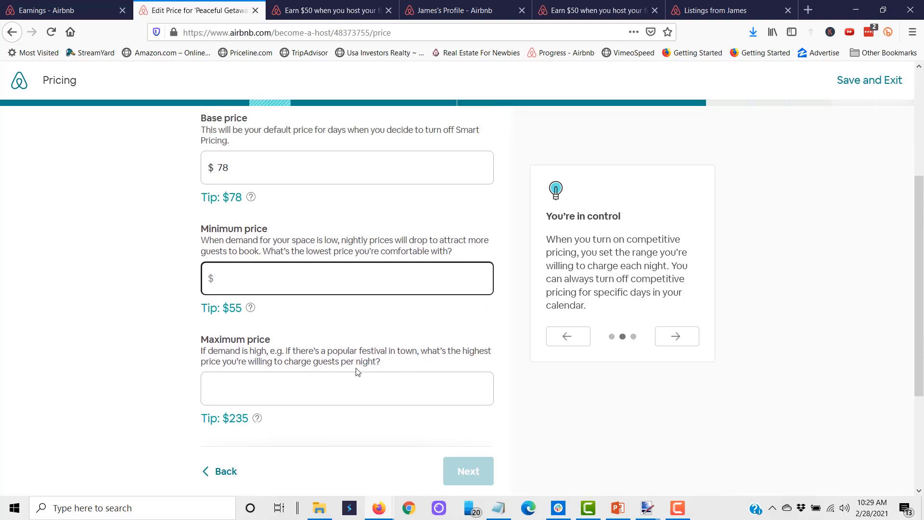
text(55)
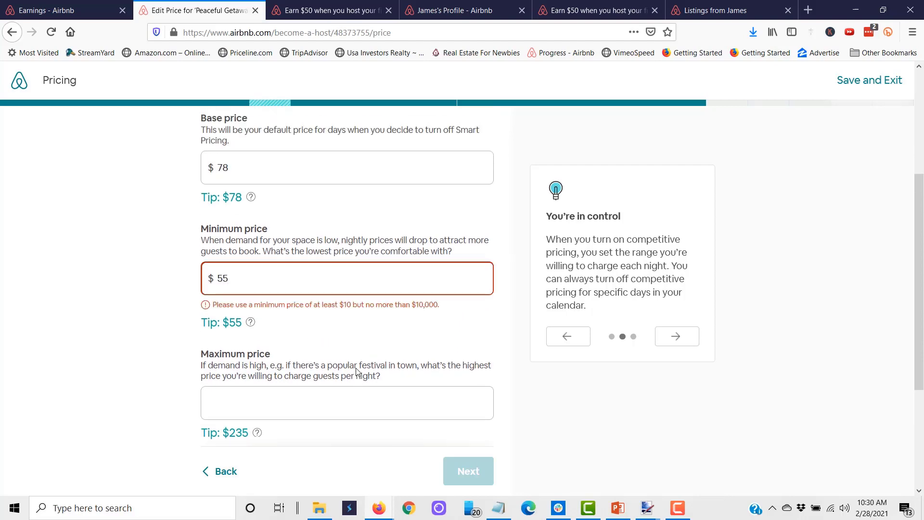
click(375, 367)
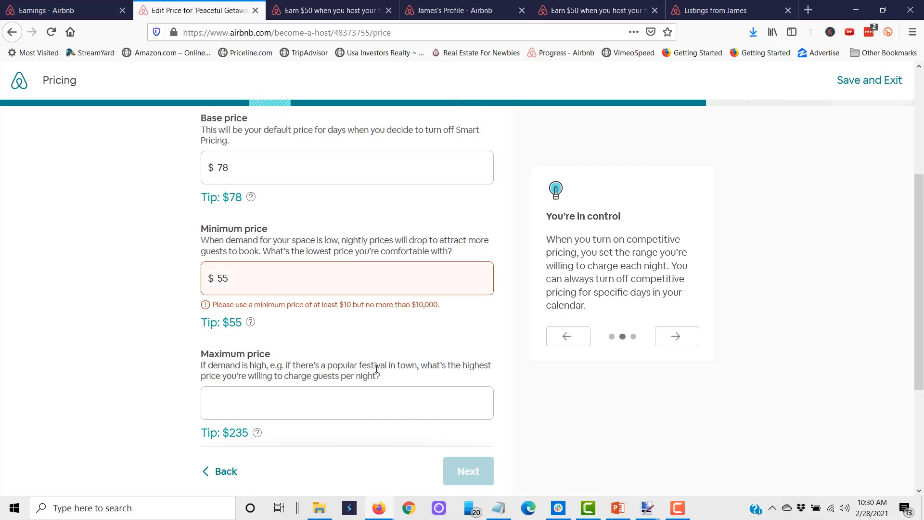
Step: Compare the suggested prices, set the maximum nightly price to $150, and review the pricing entries
click(258, 396)
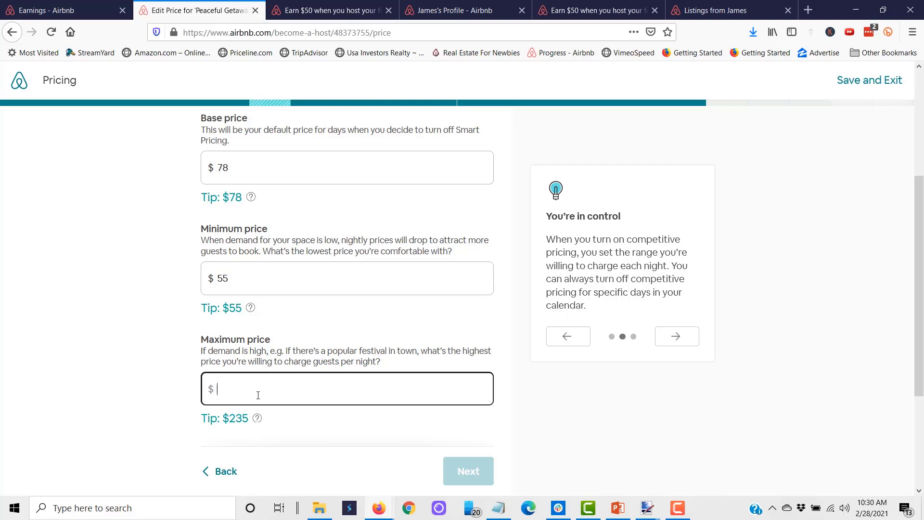
scroll(258, 396, down, 2)
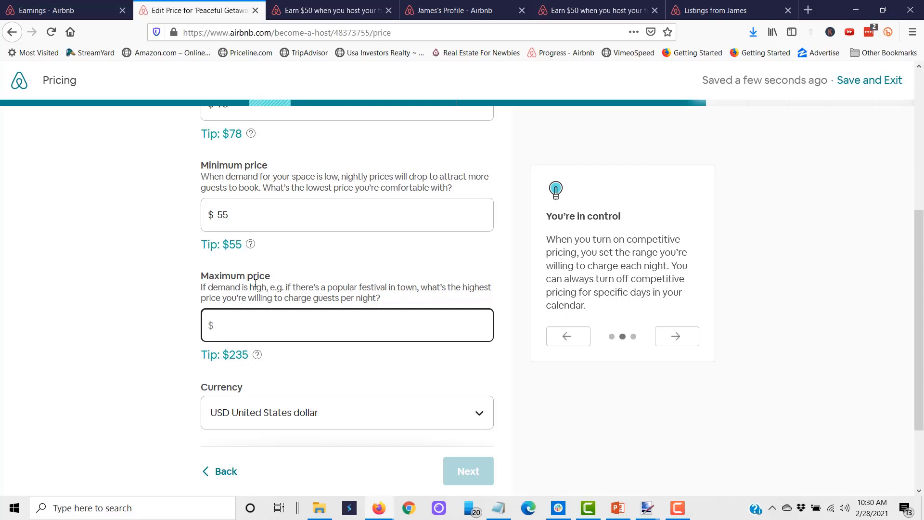
scroll(234, 366, up, 4)
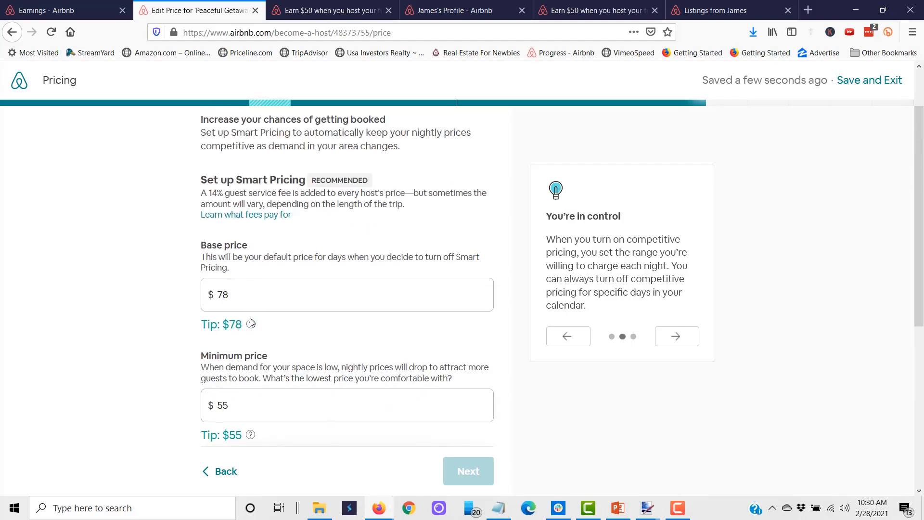
scroll(271, 320, down, 5)
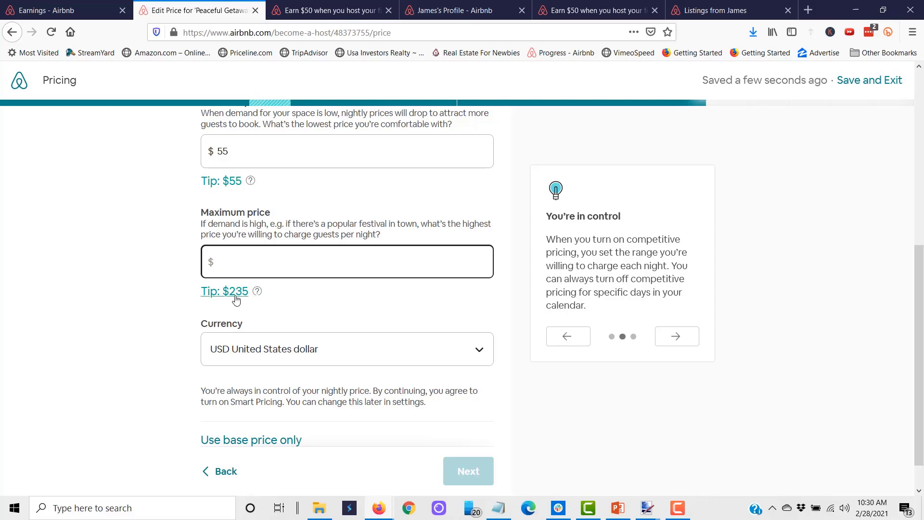
scroll(243, 298, up, 4)
scroll(236, 296, down, 1)
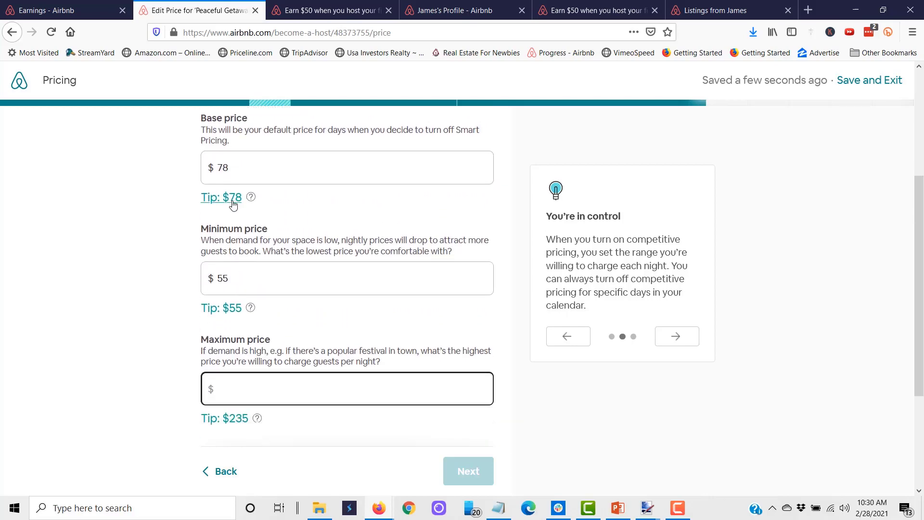
scroll(250, 308, down, 2)
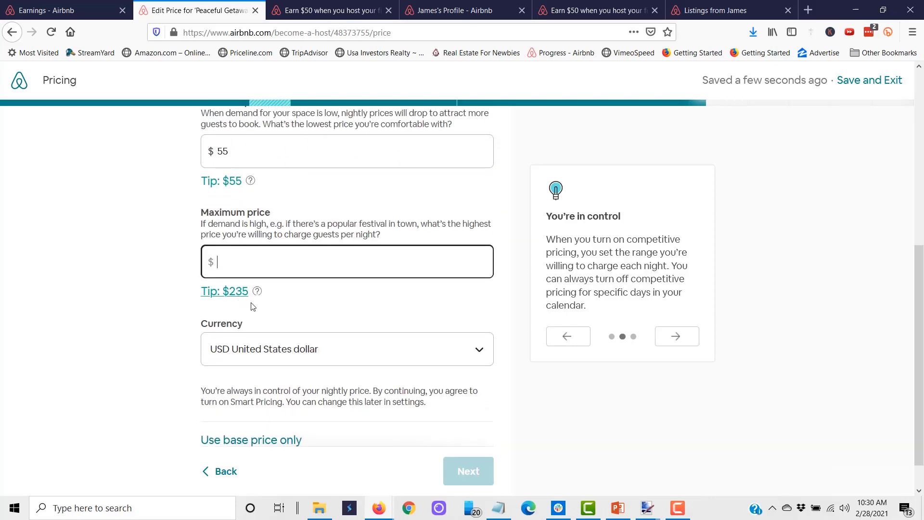
text(150)
scroll(369, 378, down, 2)
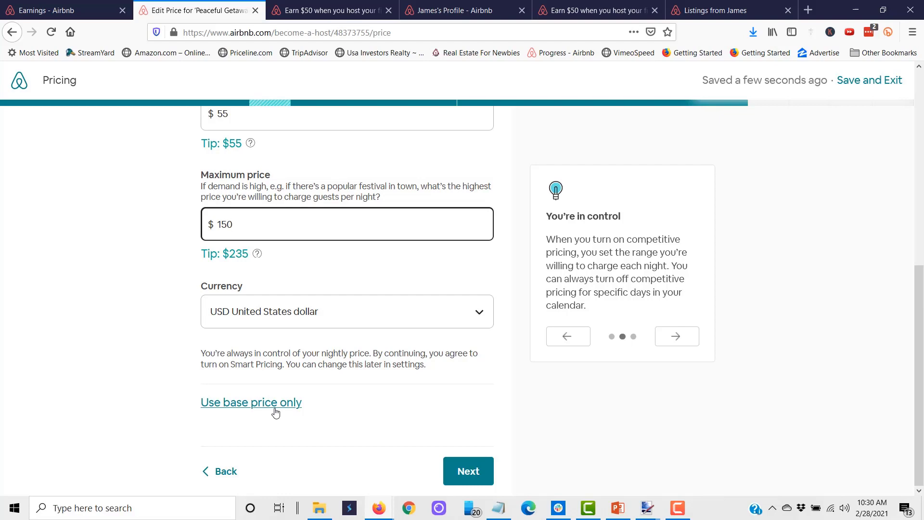
scroll(336, 332, up, 5)
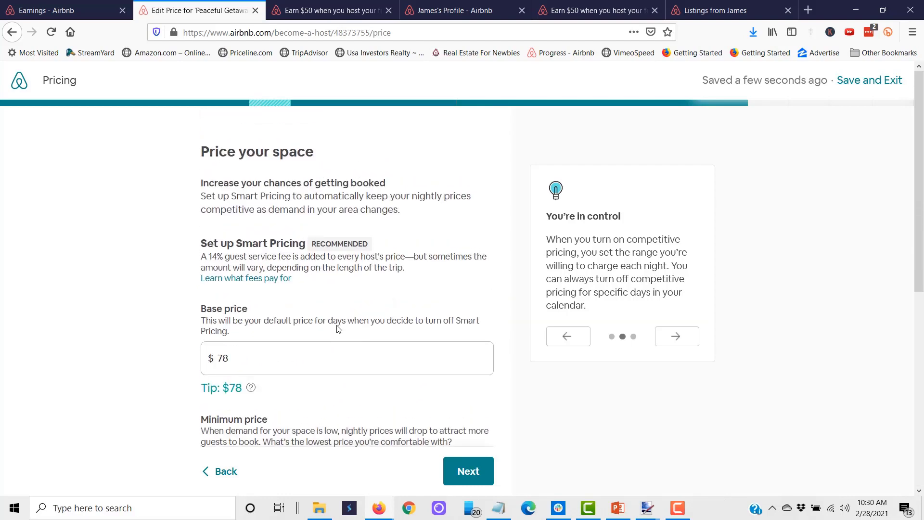
Step: Accept the nightly prices and choose to offer 20% off to the first guests
scroll(338, 325, down, 4)
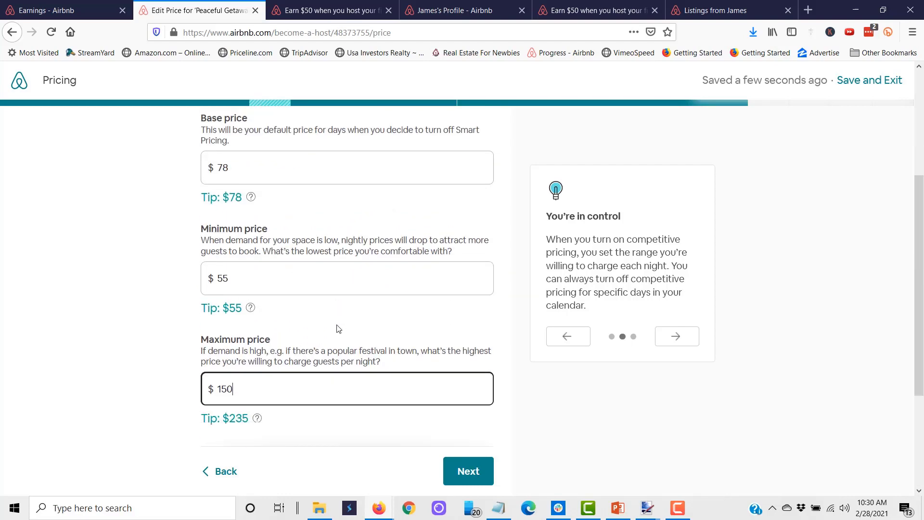
click(480, 482)
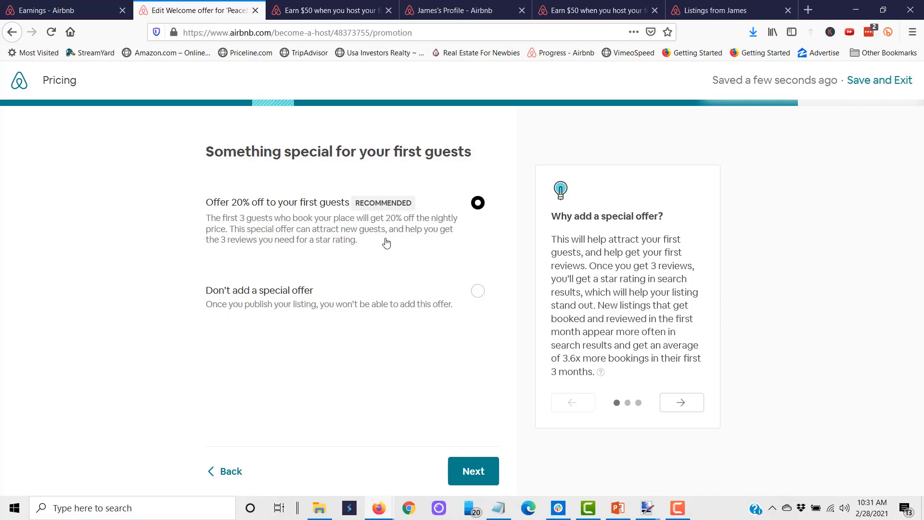
click(477, 292)
click(478, 204)
Step: Read the remaining tips about the special offer and continue to the length-of-stay discounts
click(690, 407)
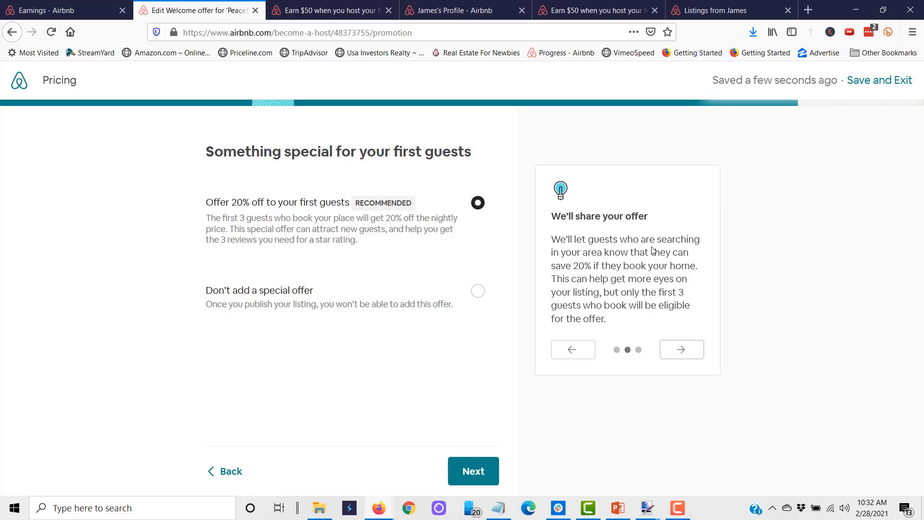
click(687, 356)
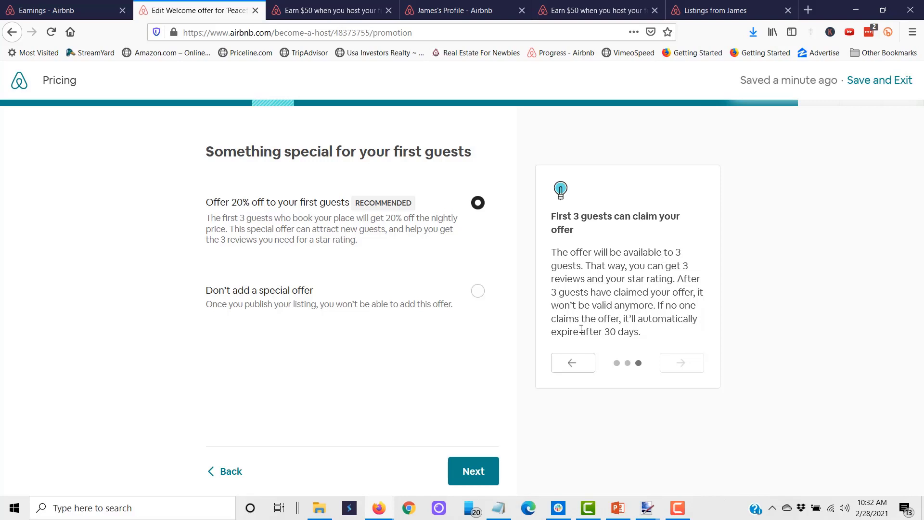
click(487, 472)
Step: Set the weekly discount to 5% and the monthly discount to 10%
click(232, 273)
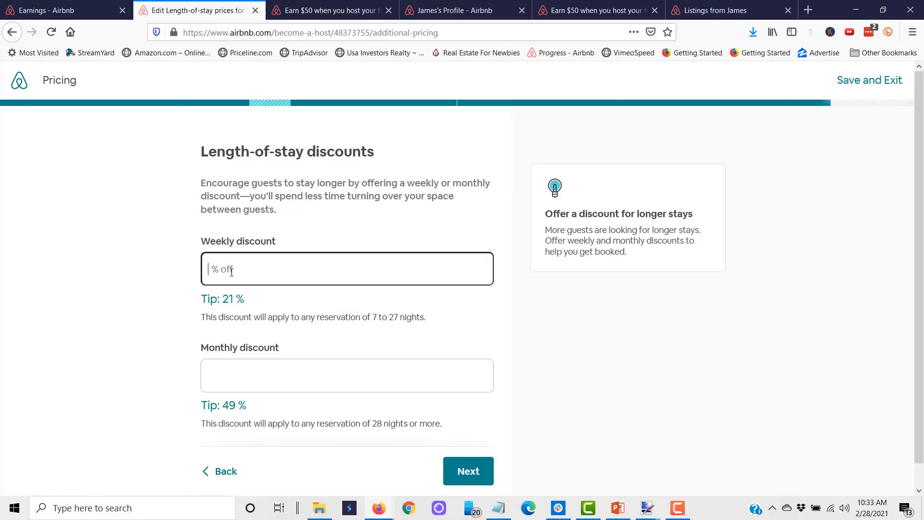
text(10)
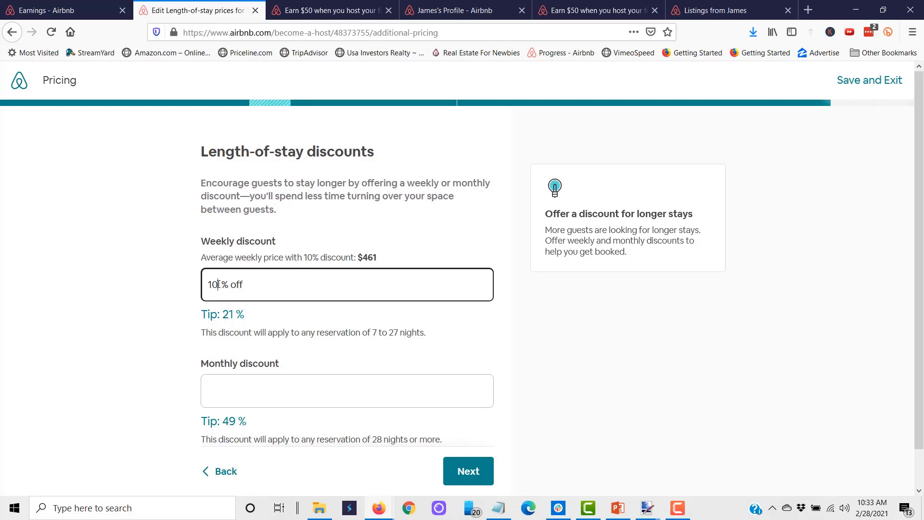
key(BackSpace)
key(BackSpace)
text(5)
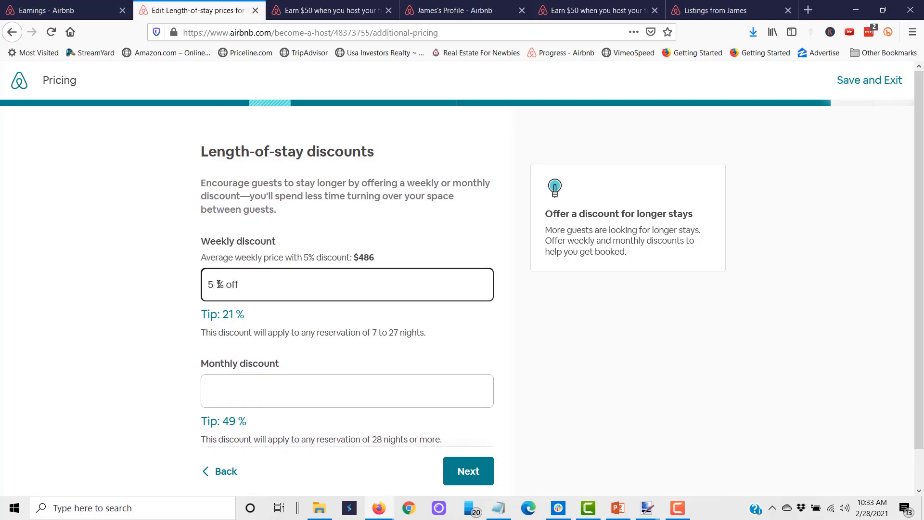
click(224, 386)
text(10)
scroll(553, 392, down, 2)
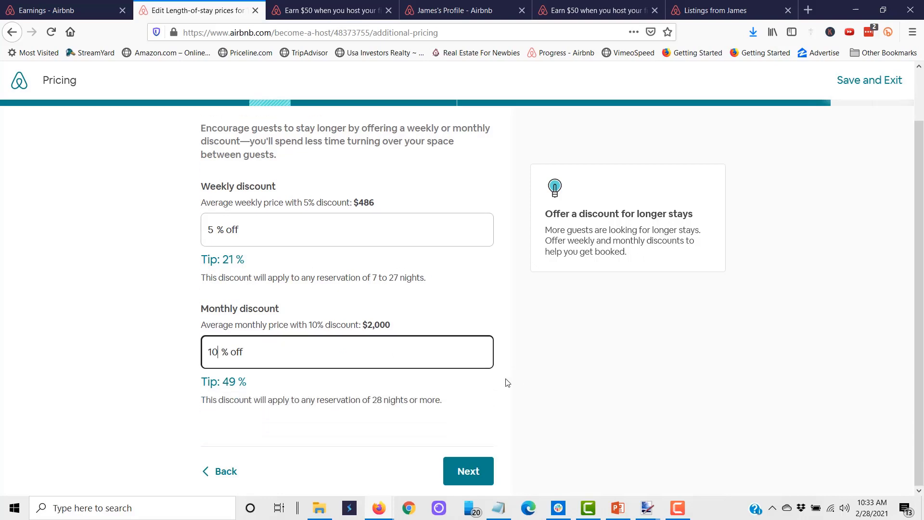
Step: Try the suggested discounts of 21% weekly and 49% monthly, and replace both with 10%
click(225, 261)
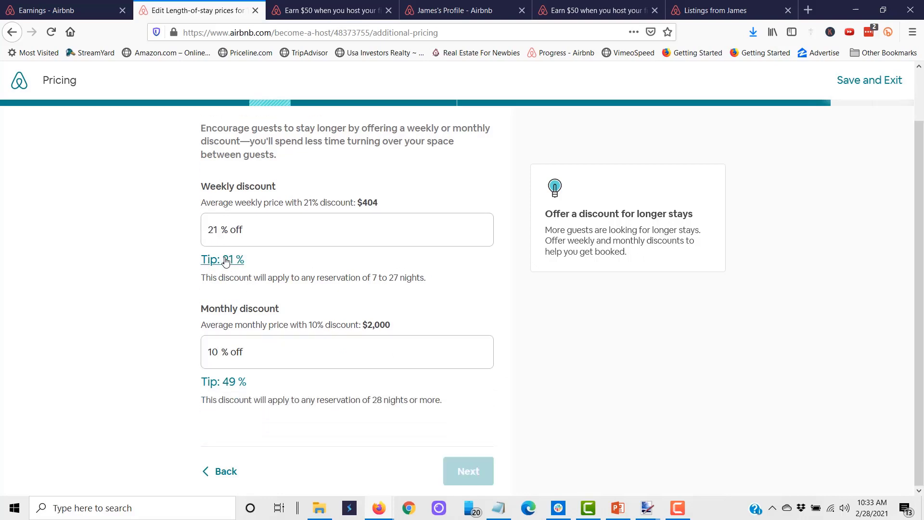
click(221, 386)
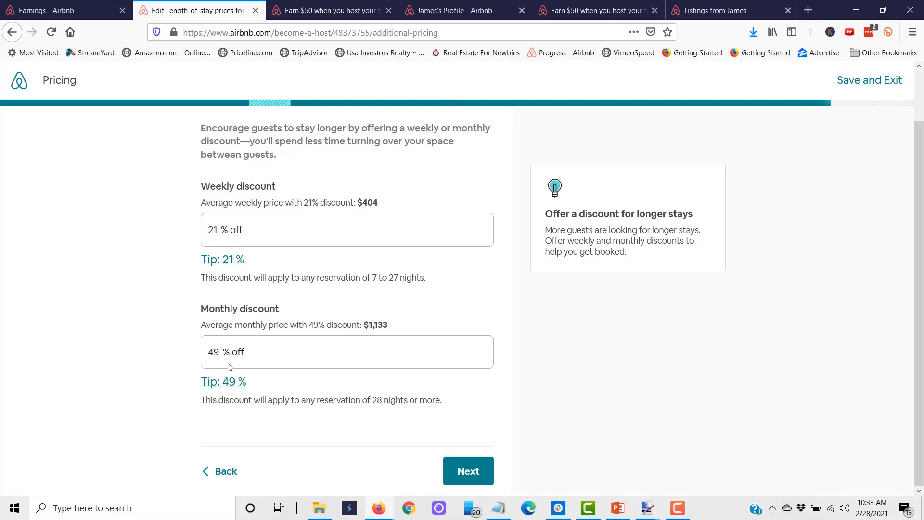
drag(218, 235, 200, 236)
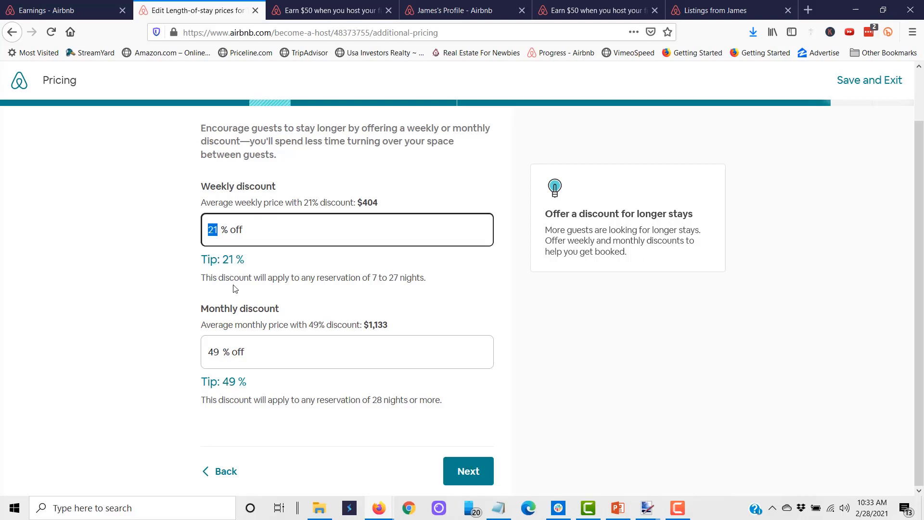
text(10)
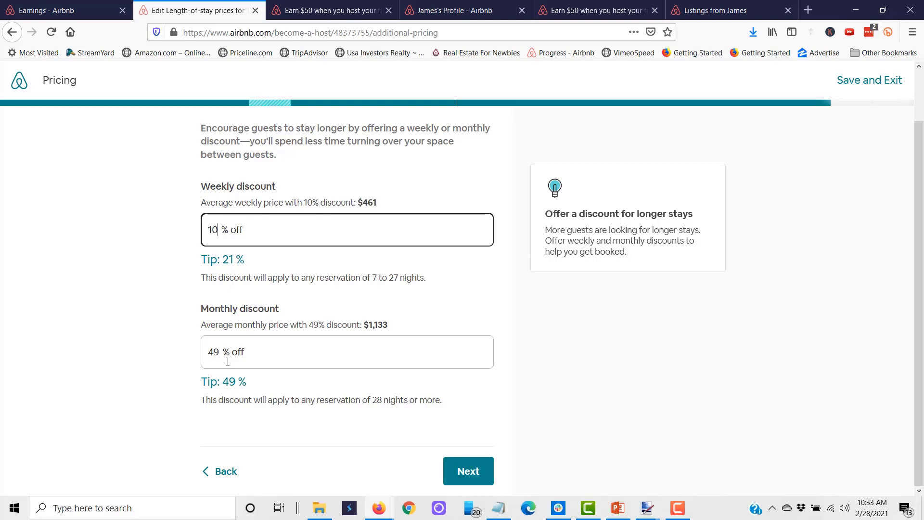
drag(259, 352, 165, 352)
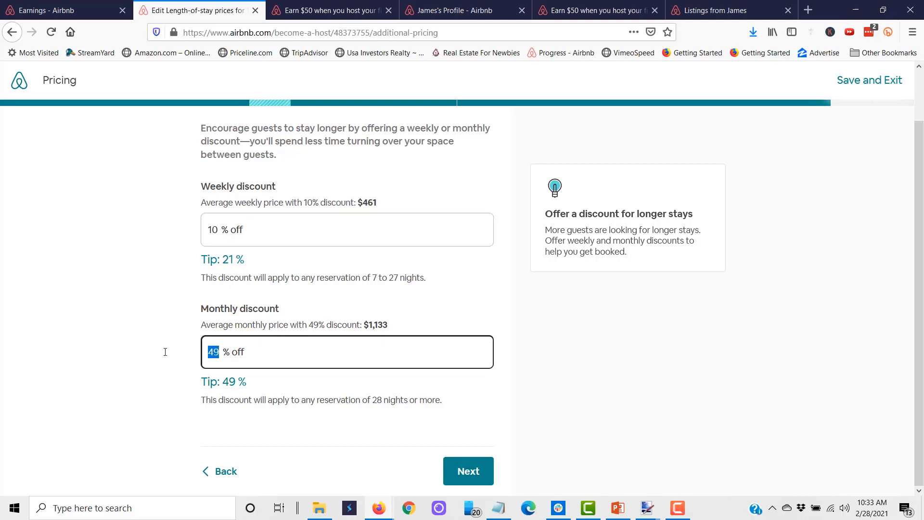
text(10)
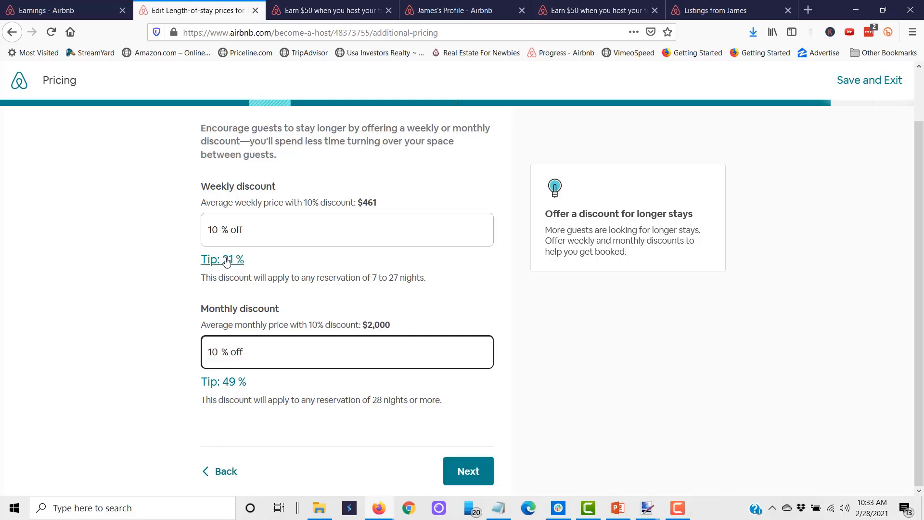
Step: Set the weekly discount to 5% and save the length-of-stay discounts to continue to the review
click(224, 231)
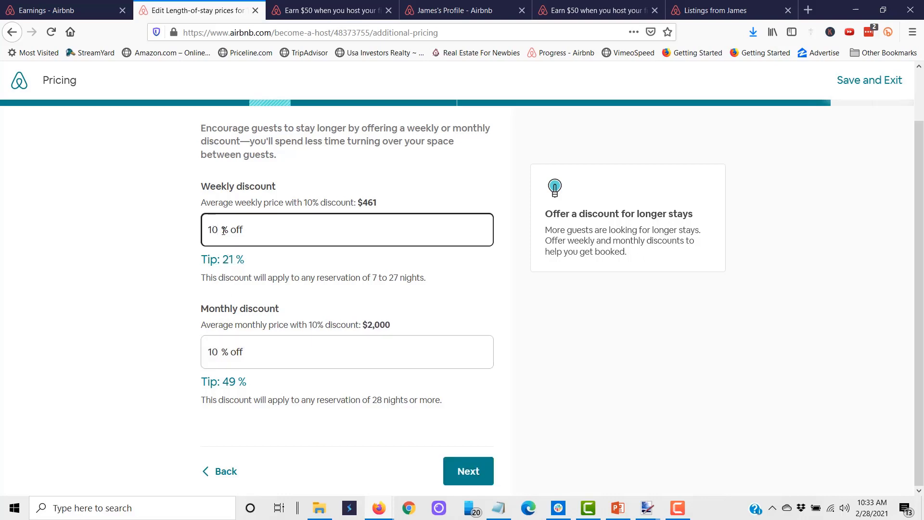
key(BackSpace)
key(BackSpace)
scroll(224, 231, up, 1)
text(5)
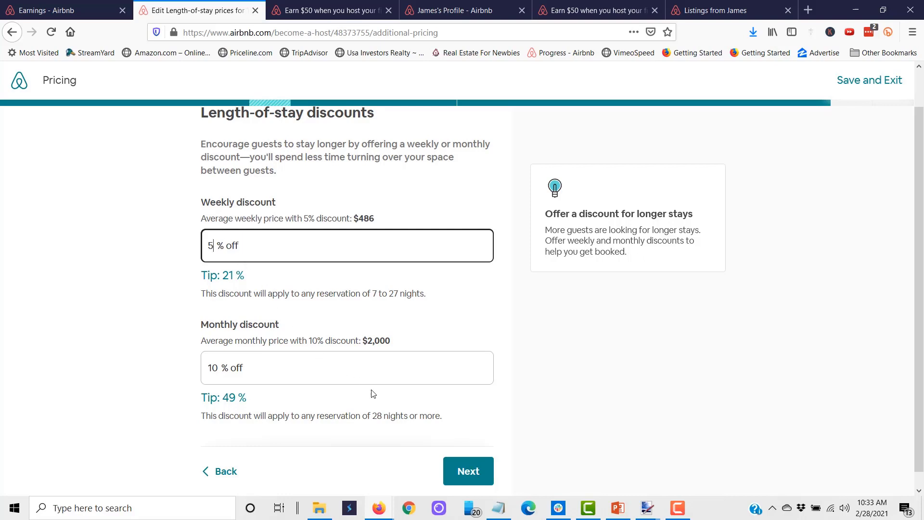
click(474, 479)
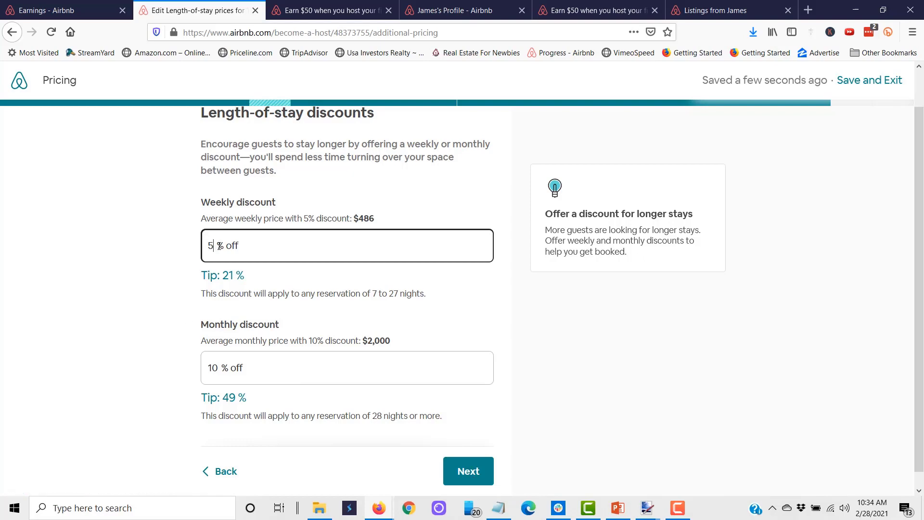
click(475, 473)
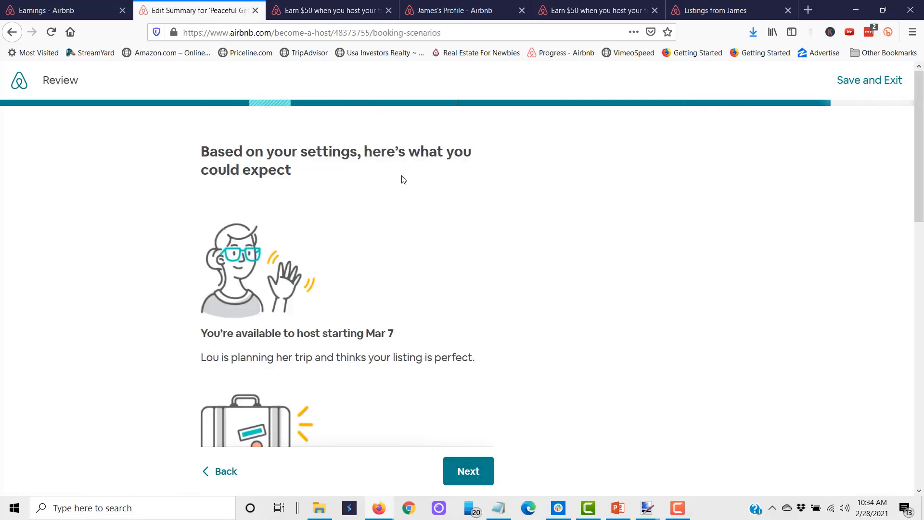
Step: Read through the summary of what to expect, from hosting availability to getting paid, and continue to the local laws page
scroll(306, 188, down, 4)
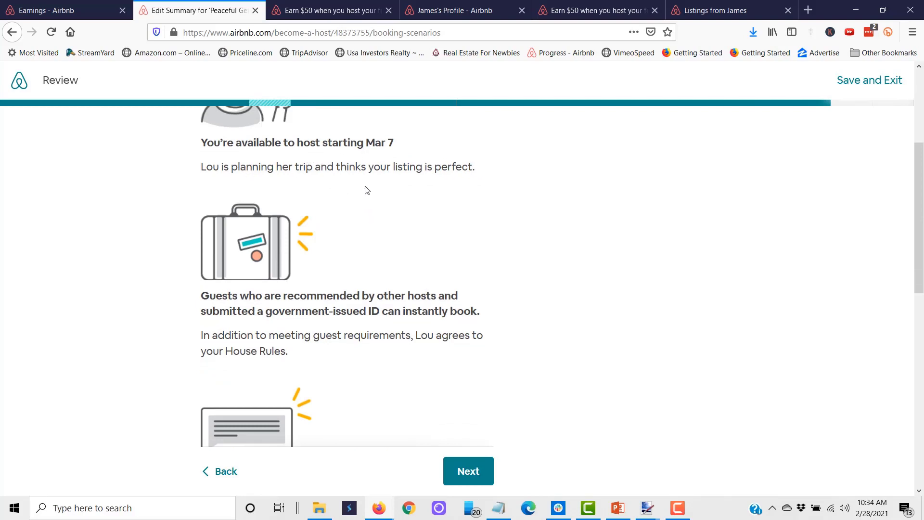
scroll(316, 239, down, 2)
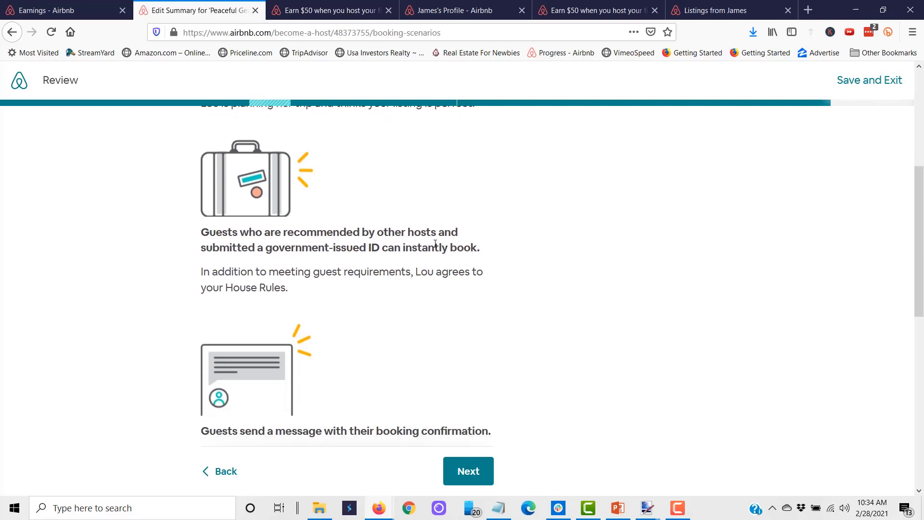
scroll(435, 244, down, 2)
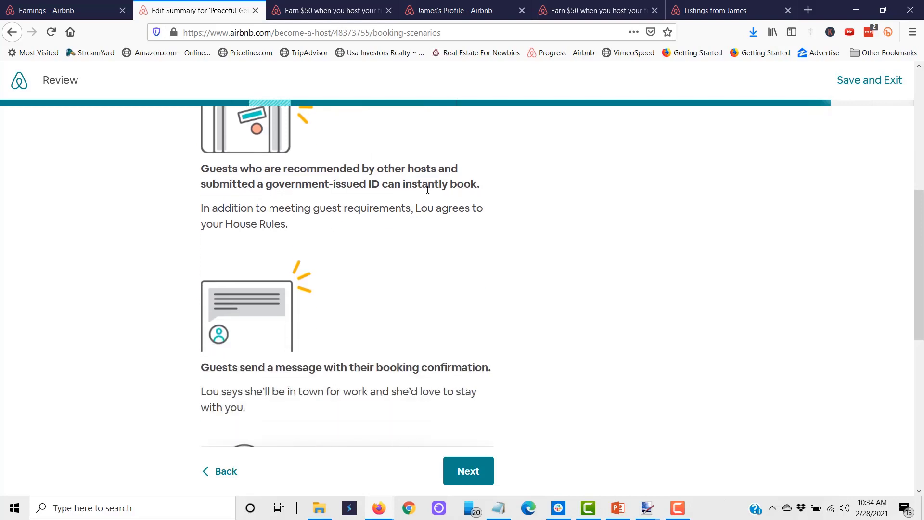
scroll(427, 190, down, 4)
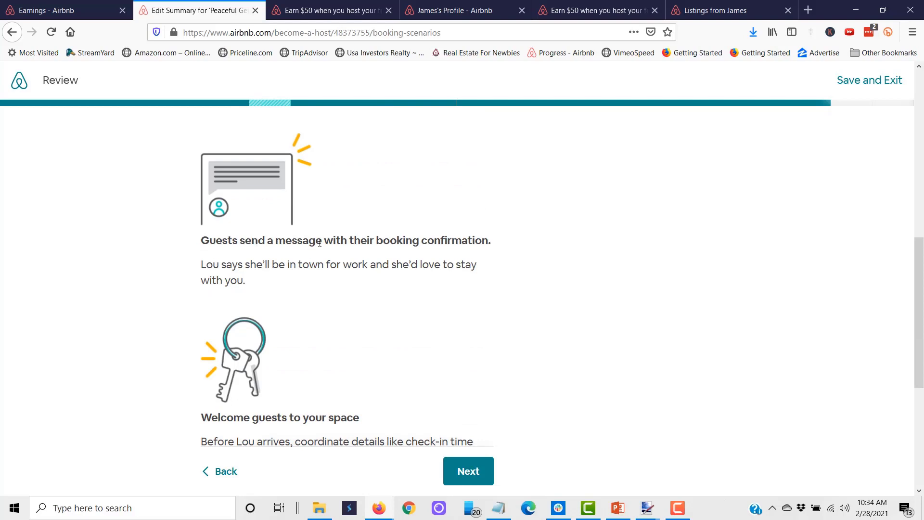
scroll(299, 243, down, 3)
scroll(266, 229, down, 1)
scroll(255, 275, down, 2)
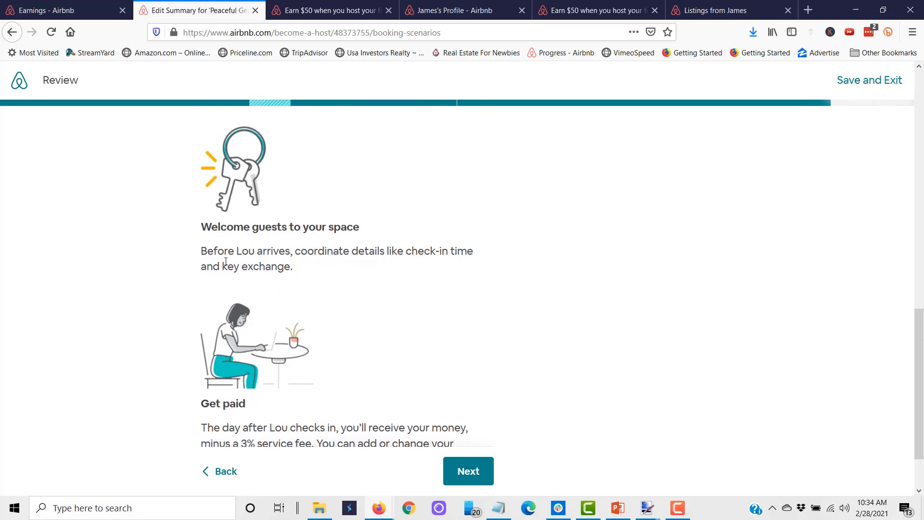
scroll(262, 262, down, 2)
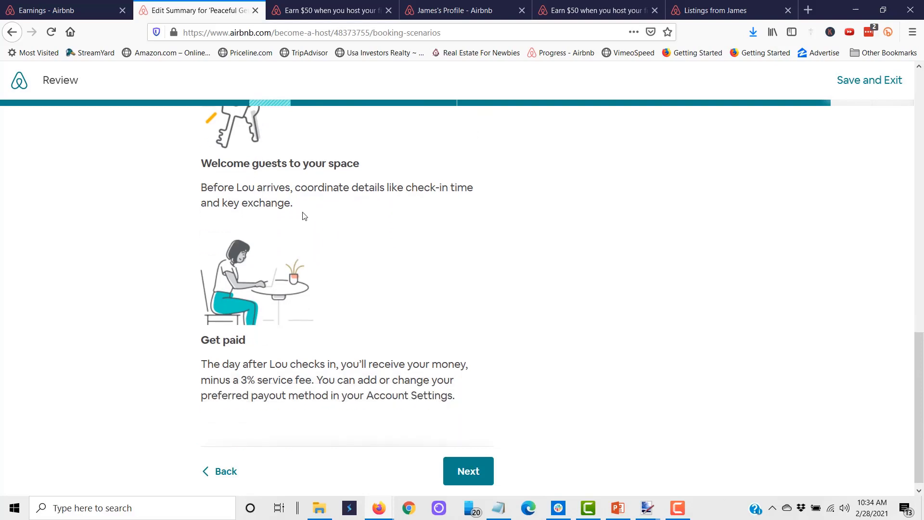
scroll(306, 212, down, 1)
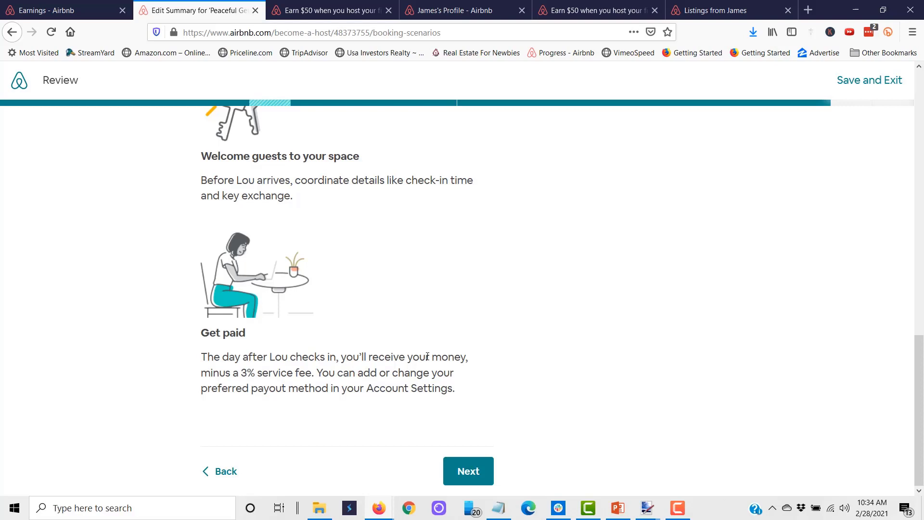
click(472, 475)
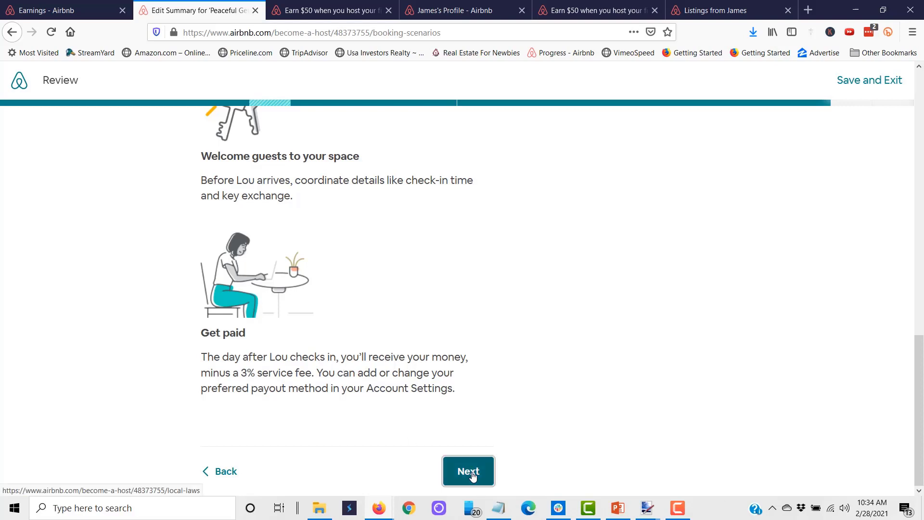